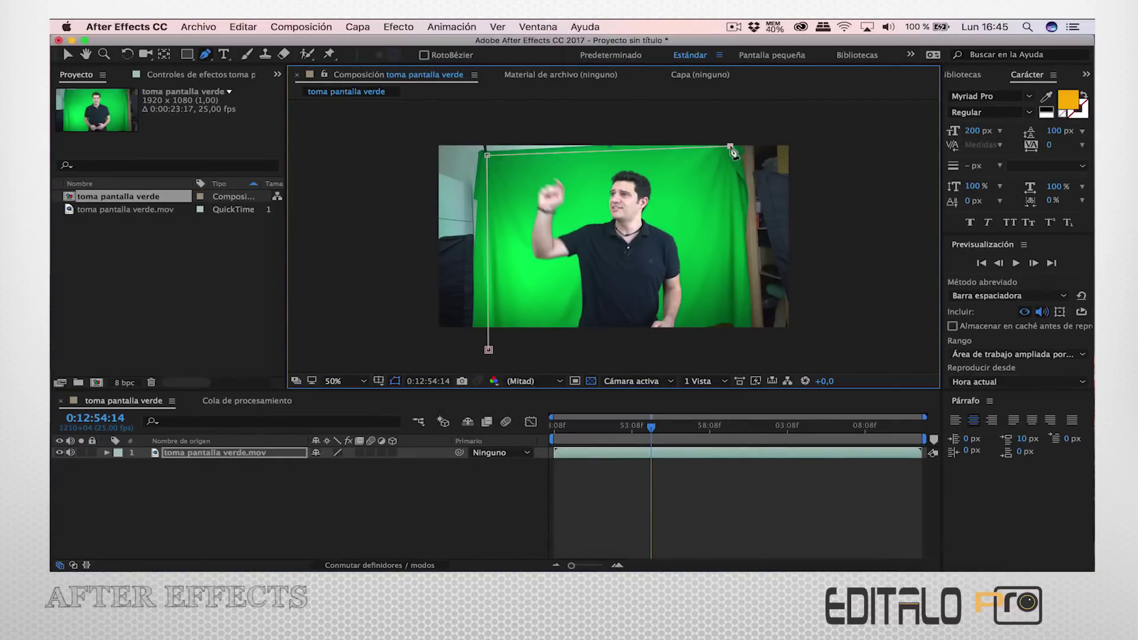
Close the backdrop mask and apply Keylight 1.2, sampling the green backdrop as Screen Colour.
{"action": "left_click", "coordinate": [489, 350]}
{"action": "left_click", "coordinate": [399, 26]}
{"action": "mouse_move", "coordinate": [418, 226]}
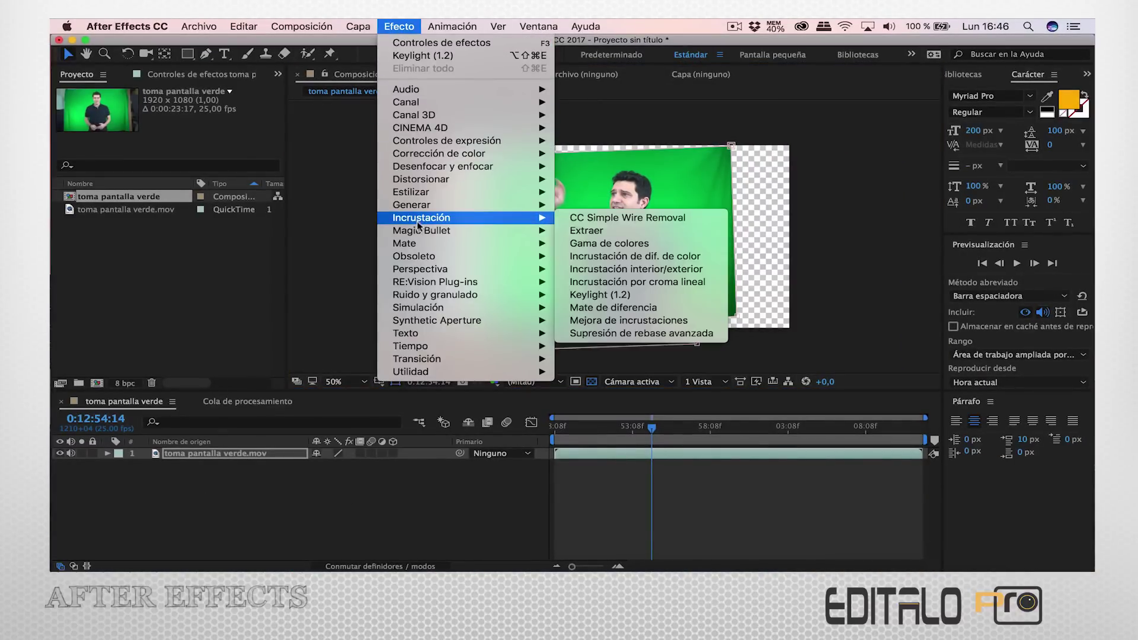
{"action": "left_click", "coordinate": [605, 295]}
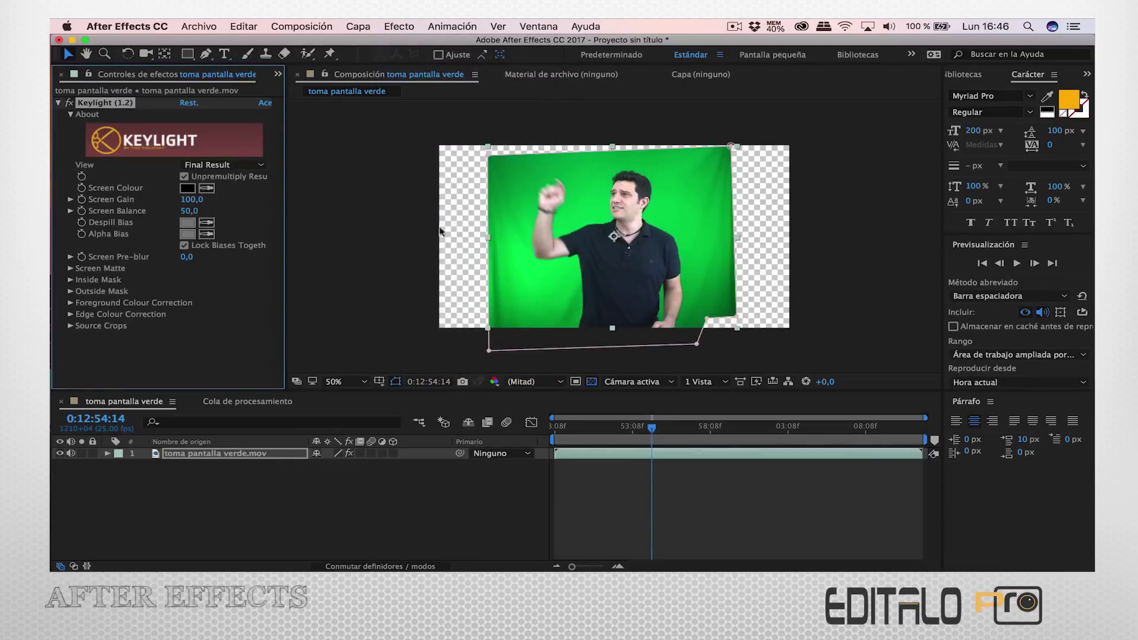
{"action": "left_click", "coordinate": [601, 222]}
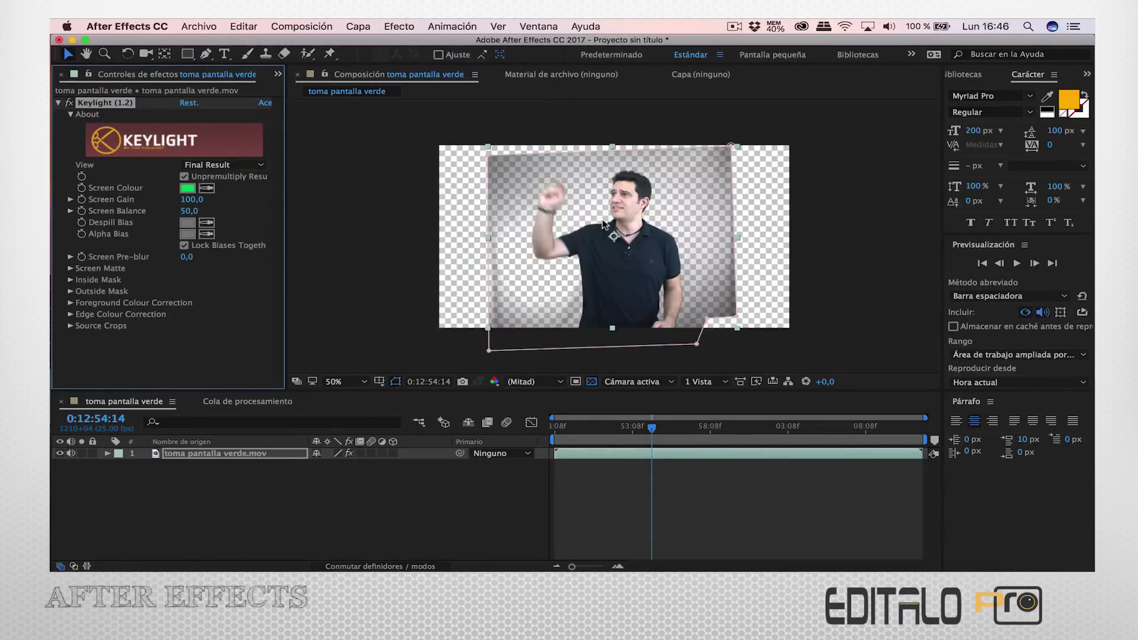
Set Clip Black to 30, adjust the mask corner, and raise Screen Gain to 126.9.
{"action": "left_click", "coordinate": [70, 267]}
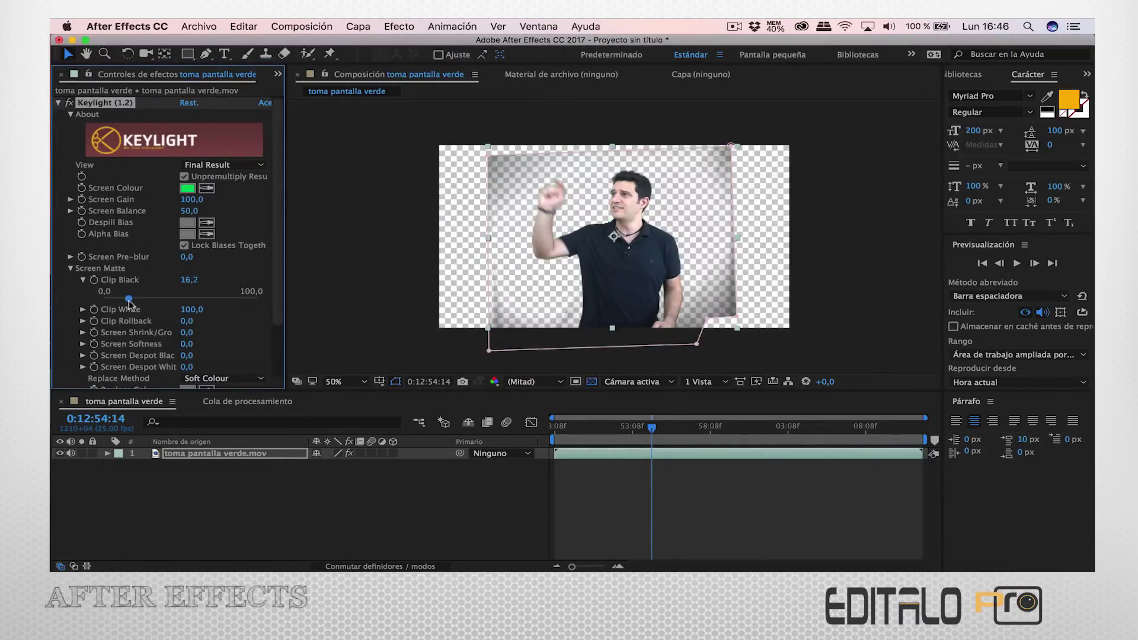
{"action": "left_click_drag", "start_coordinate": [813, 432], "coordinate": [828, 437]}
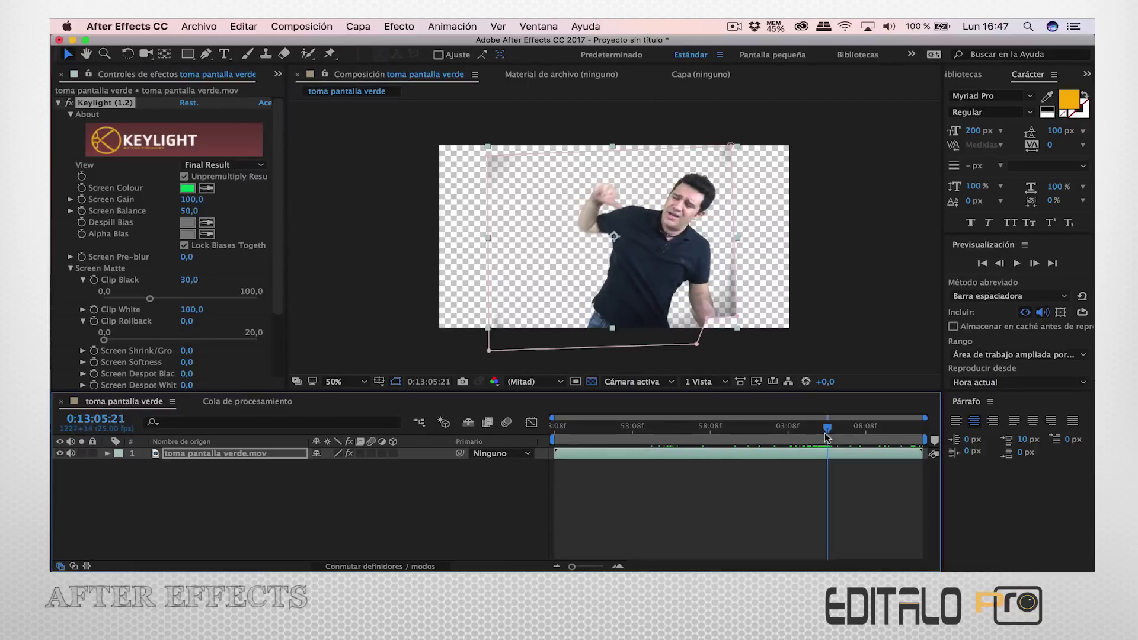
{"action": "left_click_drag", "start_coordinate": [711, 330], "coordinate": [717, 333]}
{"action": "left_click_drag", "start_coordinate": [827, 423], "coordinate": [630, 426]}
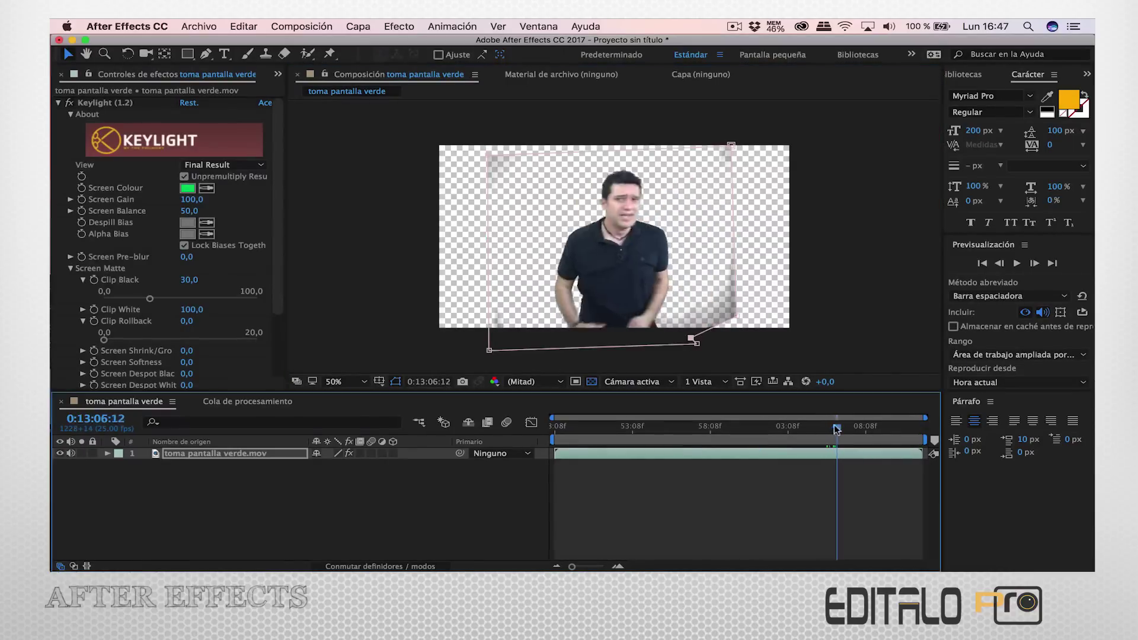
{"action": "left_click", "coordinate": [95, 205]}
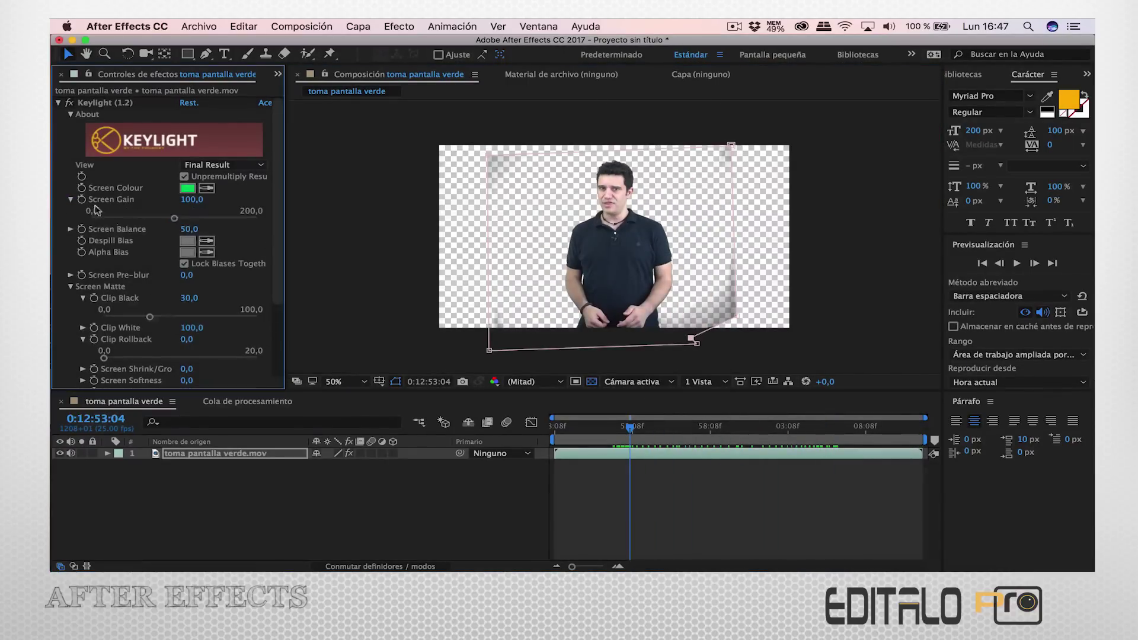
{"action": "left_click_drag", "start_coordinate": [174, 218], "coordinate": [196, 219]}
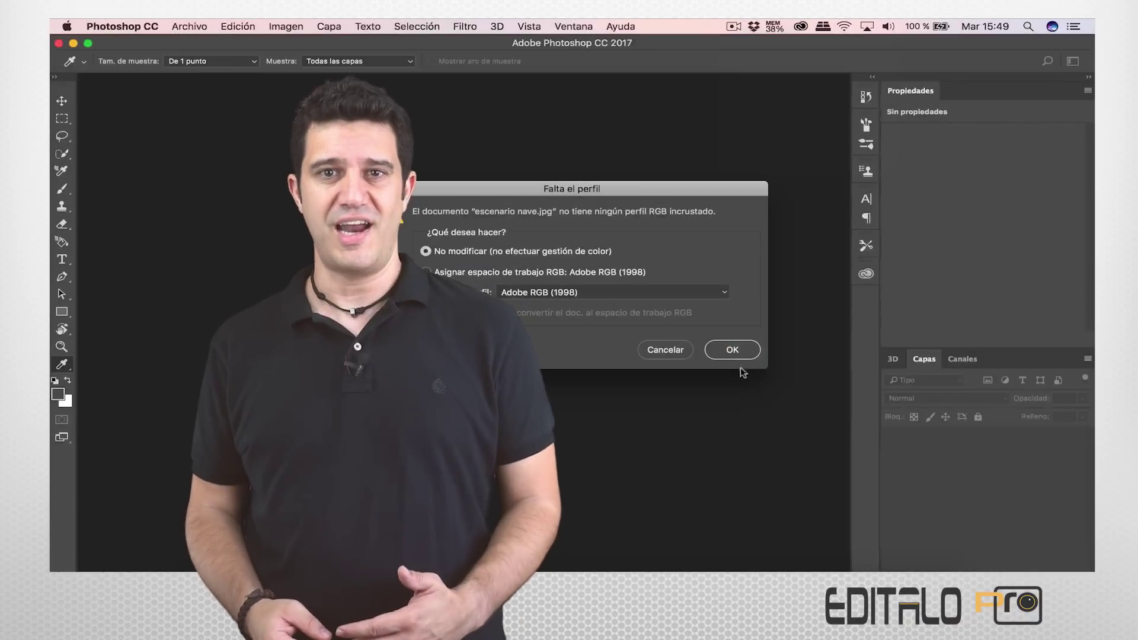
Open escenario nave.jpg without colour management and Magic-Erase the white wall around the shelving.
{"action": "left_click", "coordinate": [732, 350]}
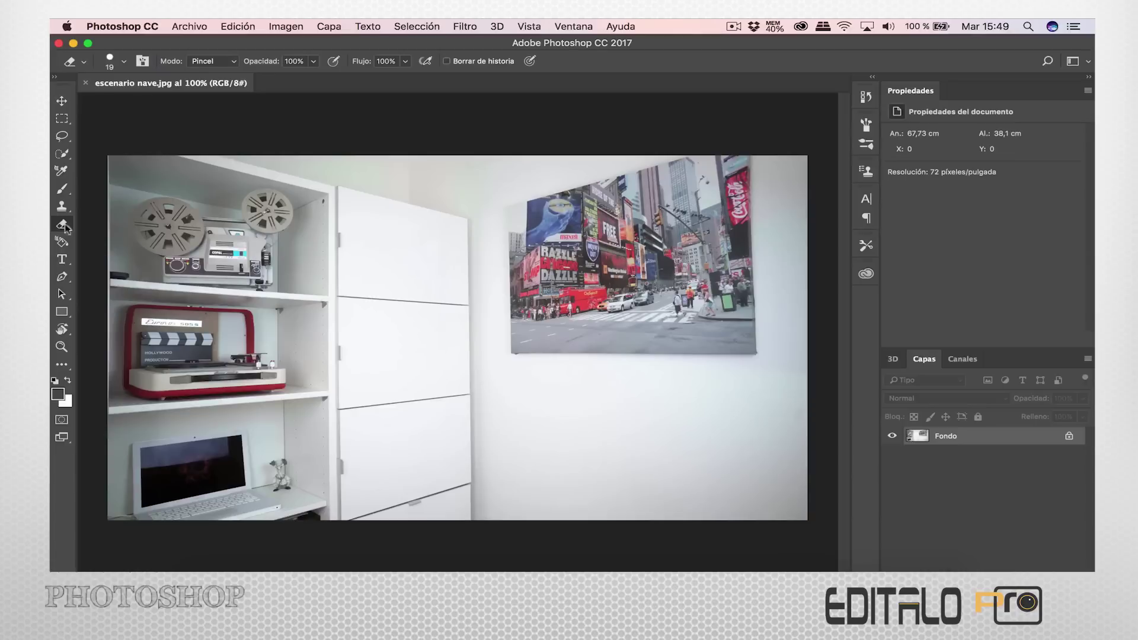
{"action": "left_click", "coordinate": [65, 227]}
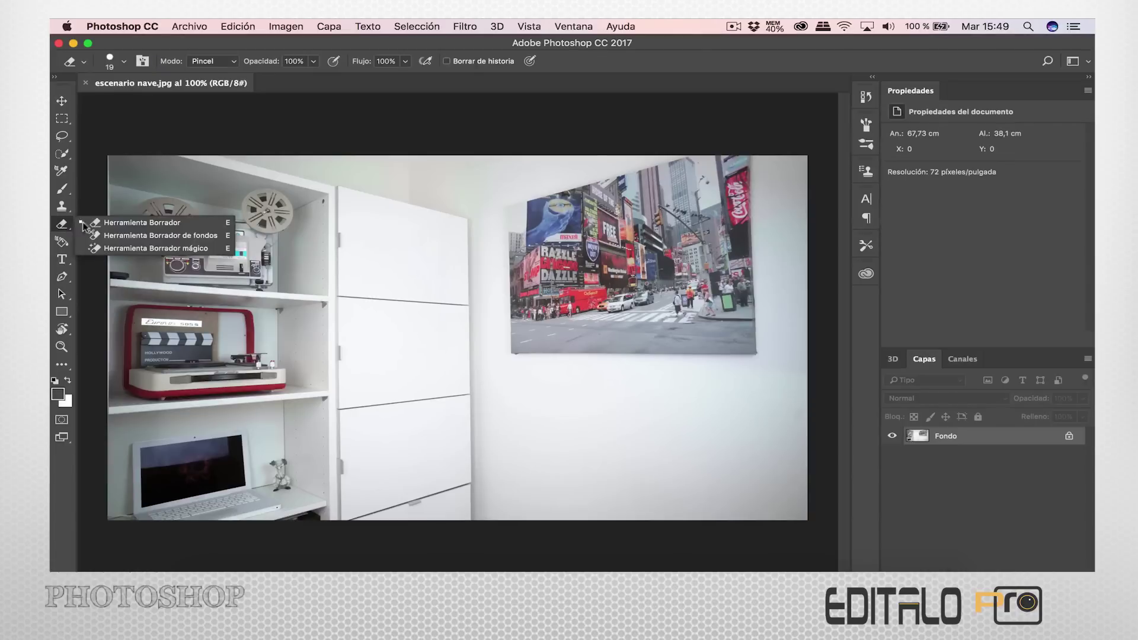
{"action": "left_click", "coordinate": [119, 247]}
{"action": "left_click", "coordinate": [650, 432]}
{"action": "left_click", "coordinate": [476, 394]}
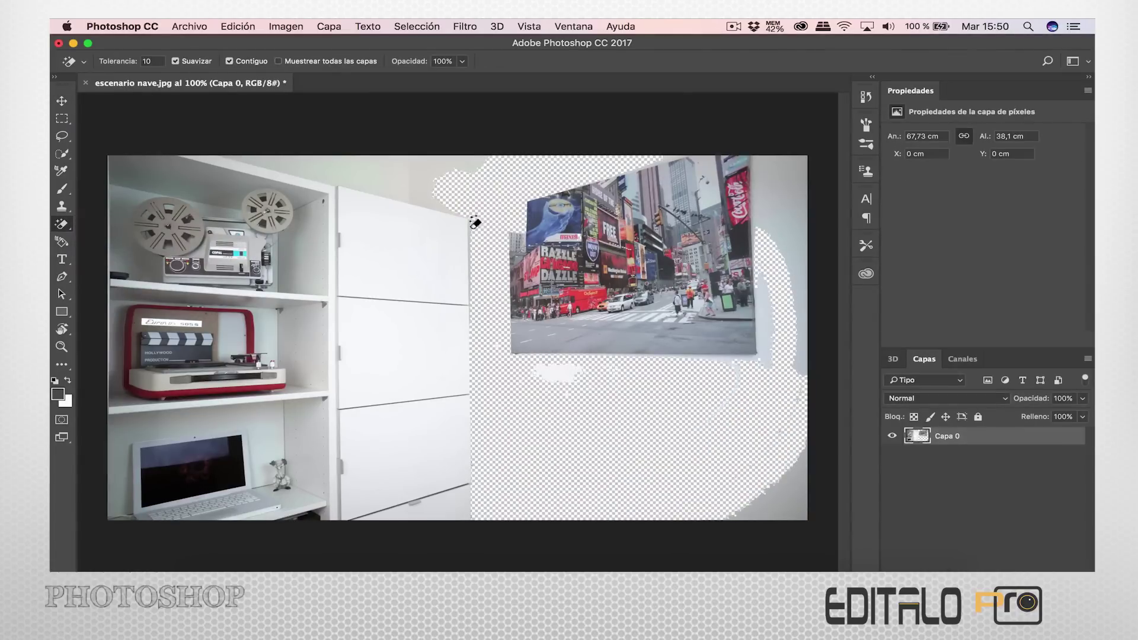
{"action": "left_click", "coordinate": [385, 174]}
{"action": "left_click", "coordinate": [252, 167]}
Erase most of the street-scene canvas with the standard Eraser.
{"action": "left_click", "coordinate": [67, 222]}
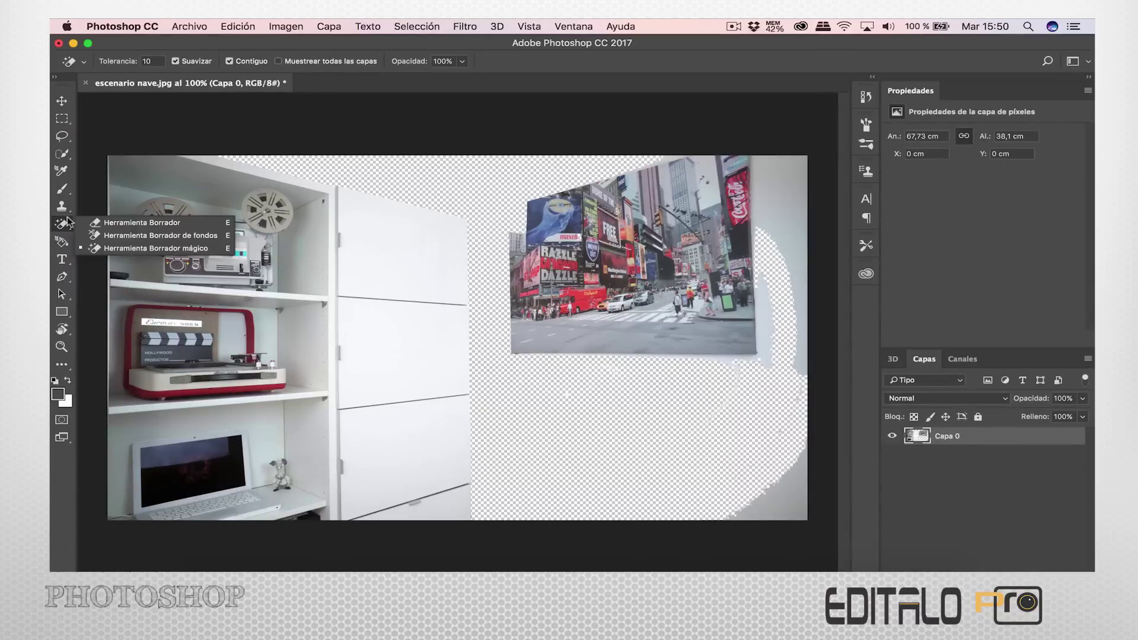
{"action": "left_click", "coordinate": [96, 224]}
{"action": "mouse_move", "coordinate": [533, 237]}
{"action": "left_mouse_down"}
{"action": "mouse_move", "coordinate": [827, 183]}
{"action": "mouse_move", "coordinate": [619, 349]}
{"action": "left_mouse_up"}
Invert the colours of the room photo.
{"action": "left_click", "coordinate": [286, 26]}
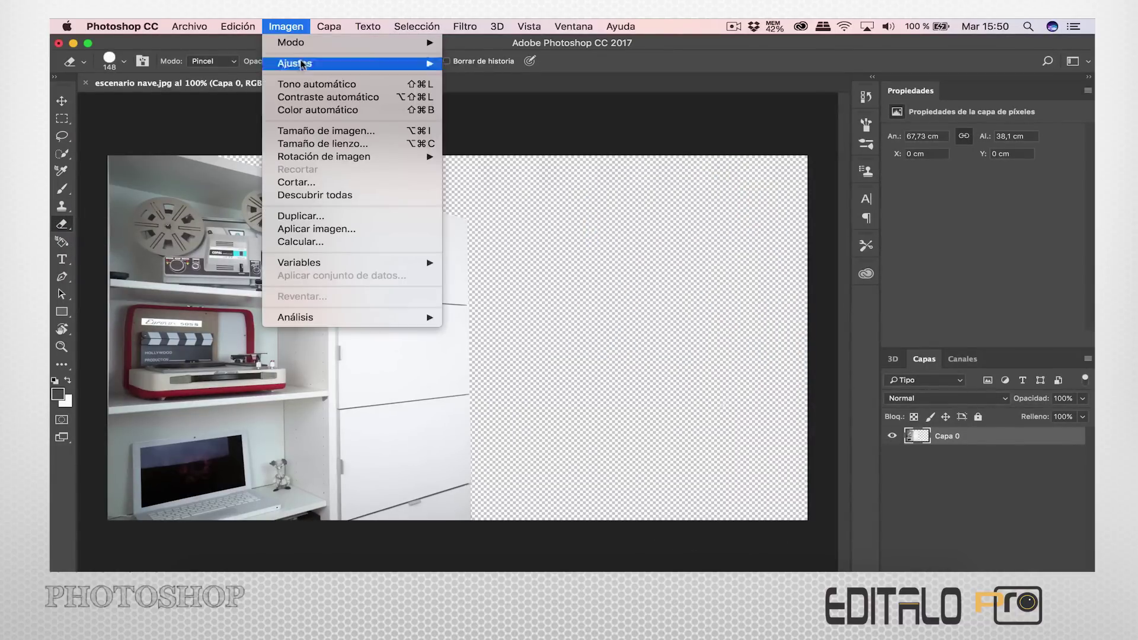
{"action": "mouse_move", "coordinate": [299, 64]}
{"action": "left_click", "coordinate": [490, 223]}
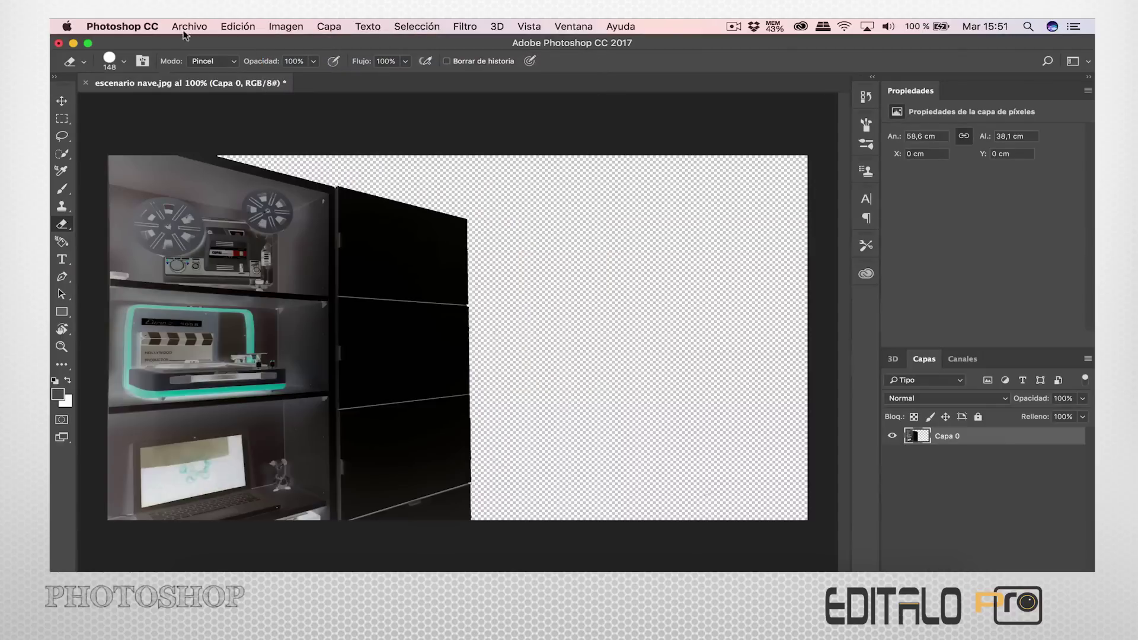
Open pantalla.jpeg without colour management, then copy its TV screen into the room scene.
{"action": "left_click", "coordinate": [188, 26]}
{"action": "left_click", "coordinate": [196, 56]}
{"action": "left_click", "coordinate": [792, 380]}
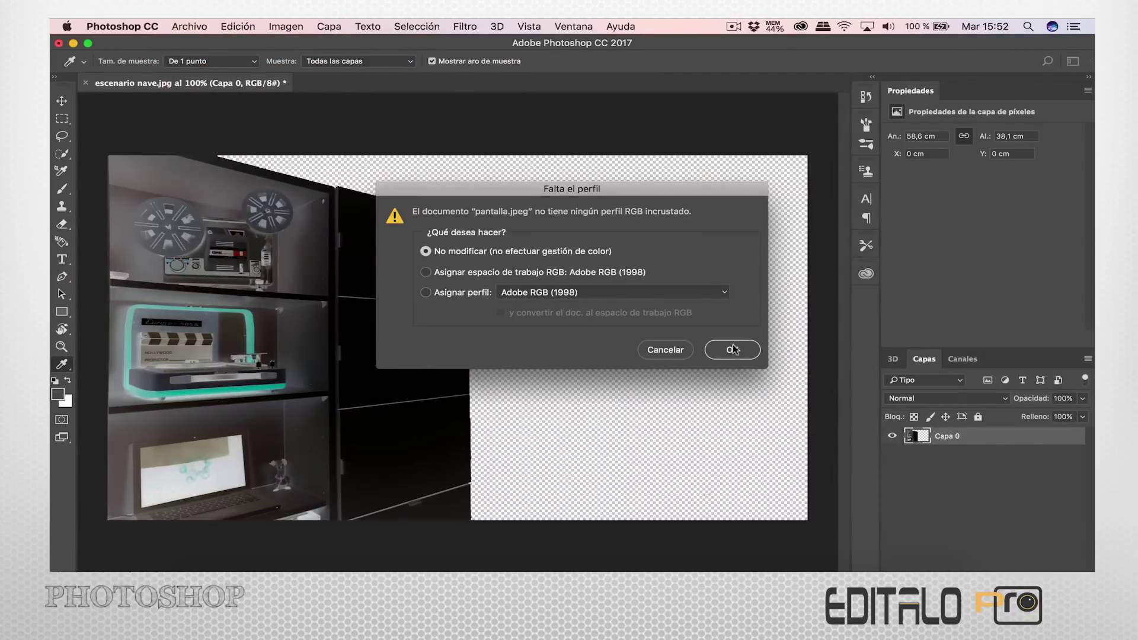
{"action": "left_click", "coordinate": [733, 349]}
{"action": "left_click_drag", "start_coordinate": [306, 254], "coordinate": [617, 418]}
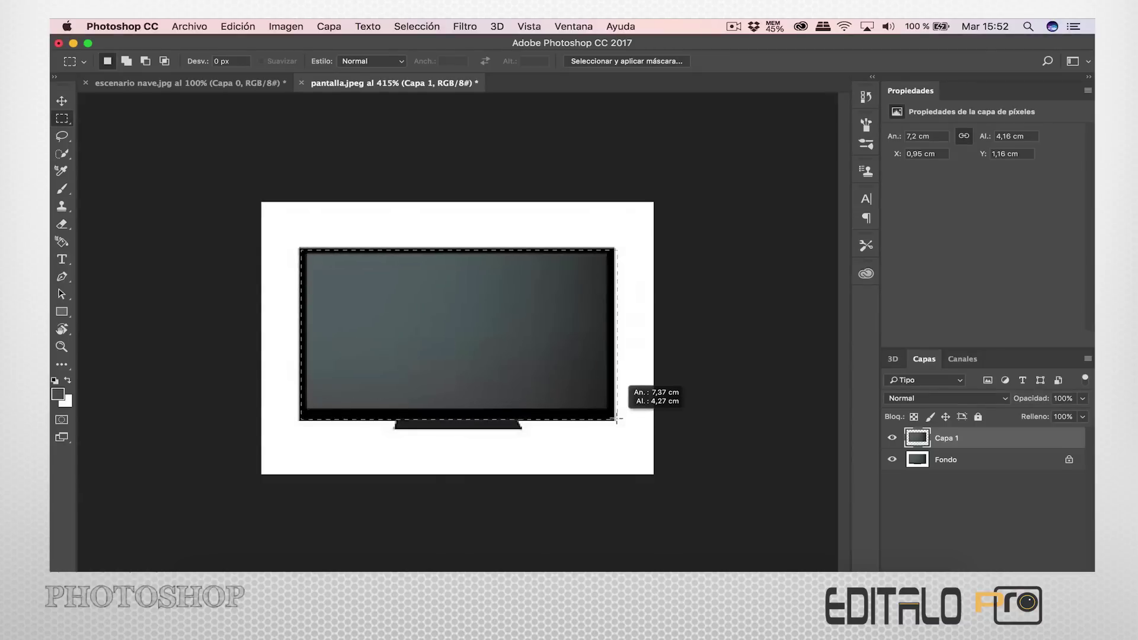
{"action": "key", "text": "super+c"}
{"action": "left_click", "coordinate": [178, 83]}
{"action": "key", "text": "super+v"}
Free-transform the pasted screen, moving and enlarging it over the upper shelves.
{"action": "left_click", "coordinate": [237, 26]}
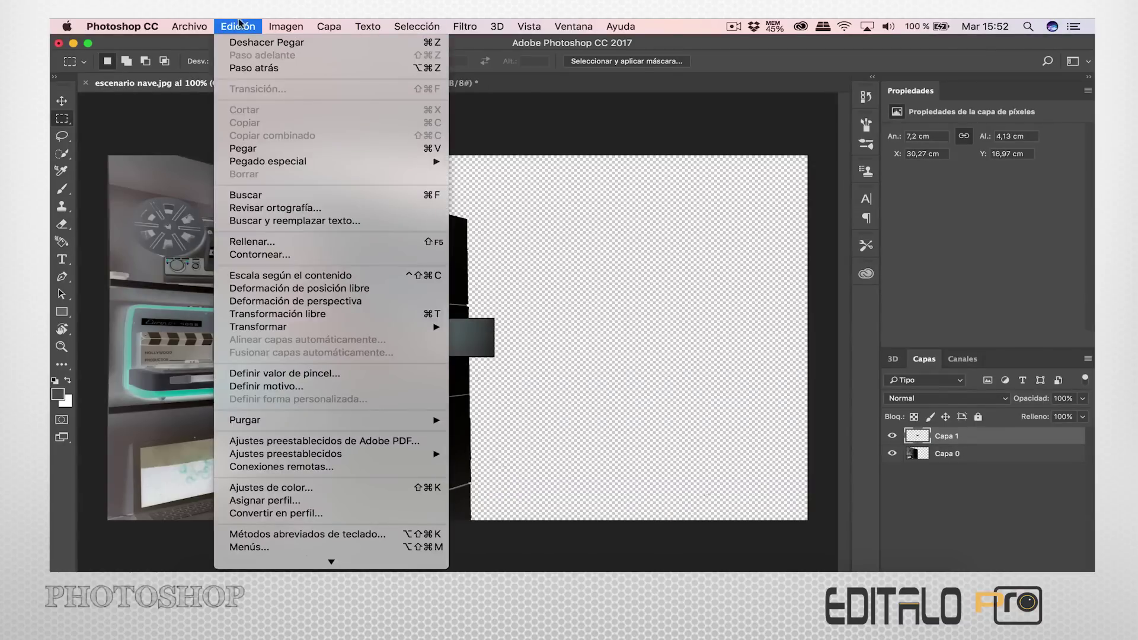
{"action": "left_click", "coordinate": [261, 314]}
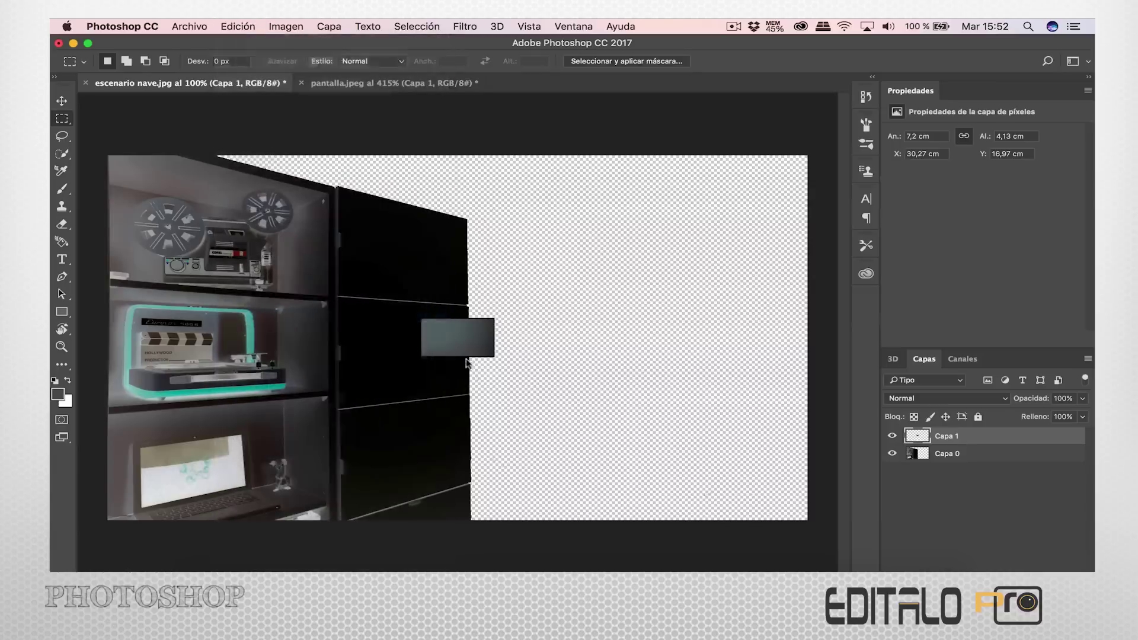
{"action": "left_click_drag", "start_coordinate": [464, 319], "coordinate": [299, 220]}
{"action": "left_click_drag", "start_coordinate": [353, 275], "coordinate": [292, 258]}
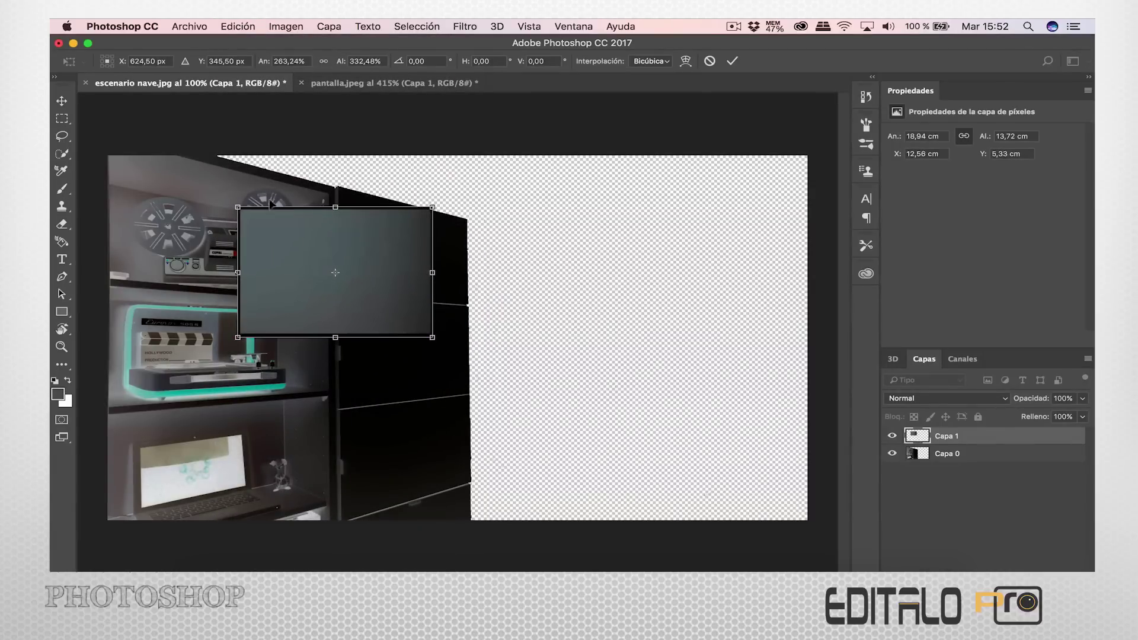
{"action": "left_click", "coordinate": [246, 27]}
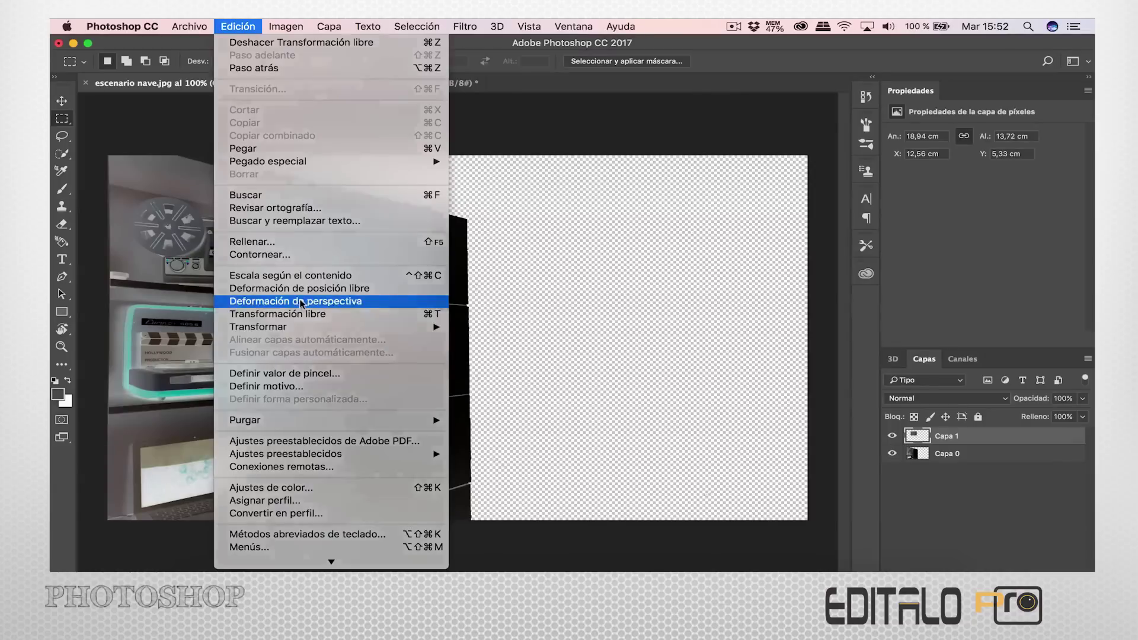
Perspective-warp the TV screen to fit the top shelf, then mark a warp area on the control panel.
{"action": "left_click", "coordinate": [302, 302]}
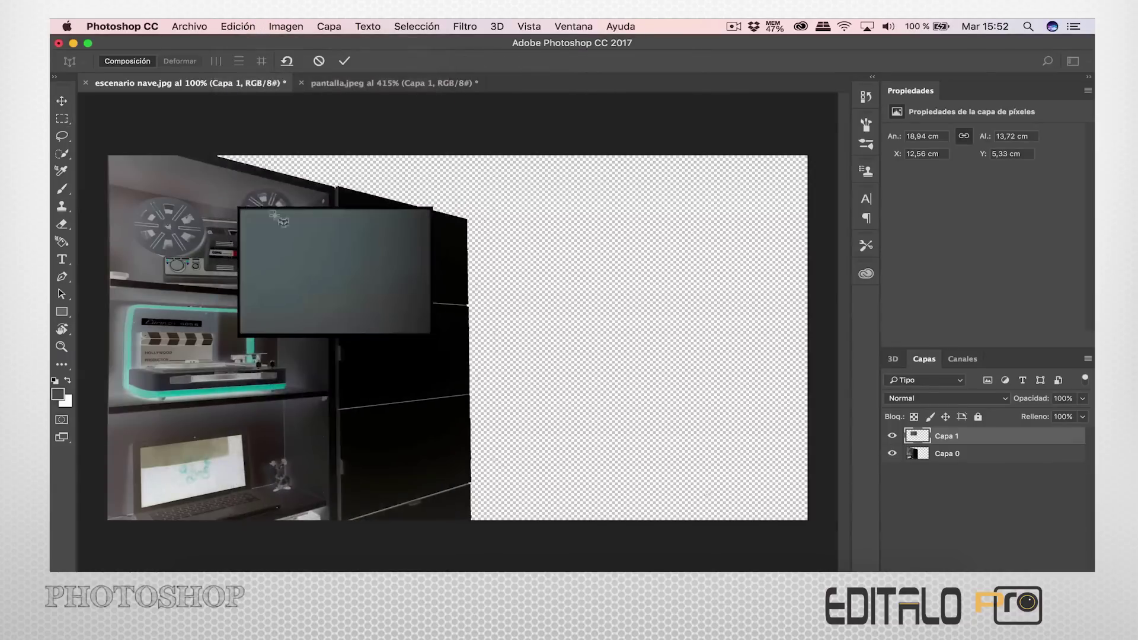
{"action": "left_click_drag", "start_coordinate": [382, 282], "coordinate": [431, 333]}
{"action": "left_click_drag", "start_coordinate": [379, 206], "coordinate": [430, 207]}
{"action": "mouse_move", "coordinate": [239, 280]}
{"action": "left_mouse_down"}
{"action": "mouse_move", "coordinate": [239, 333]}
{"action": "mouse_move", "coordinate": [111, 278]}
{"action": "left_mouse_up"}
{"action": "key", "text": "w"}
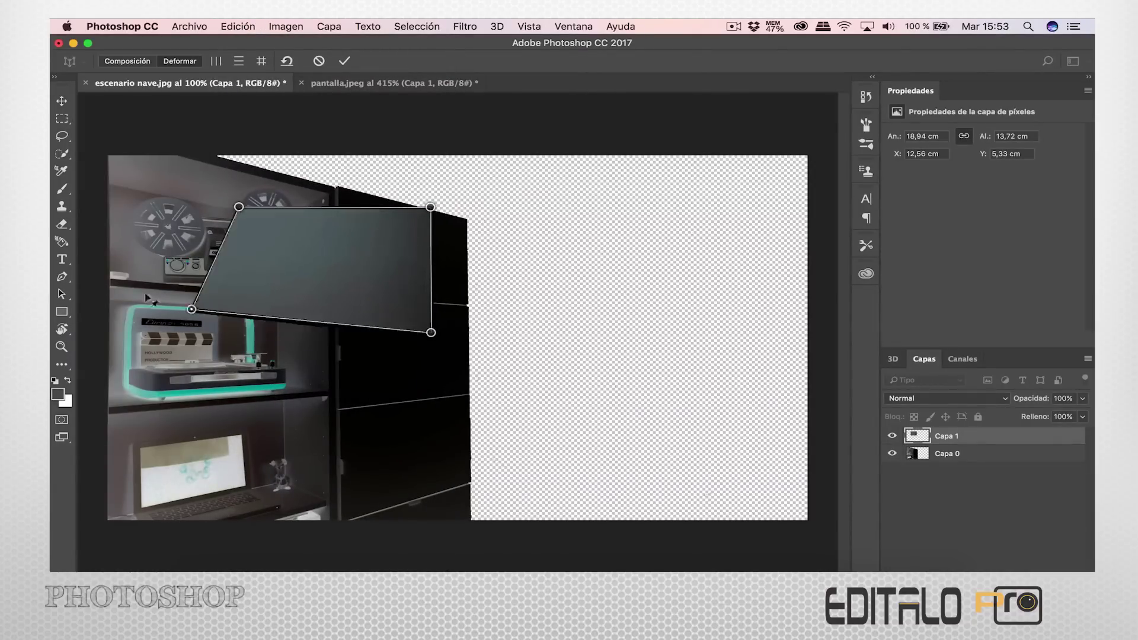
{"action": "left_click_drag", "start_coordinate": [239, 207], "coordinate": [107, 137]}
{"action": "left_click_drag", "start_coordinate": [430, 207], "coordinate": [347, 192]}
{"action": "key", "text": "Return"}
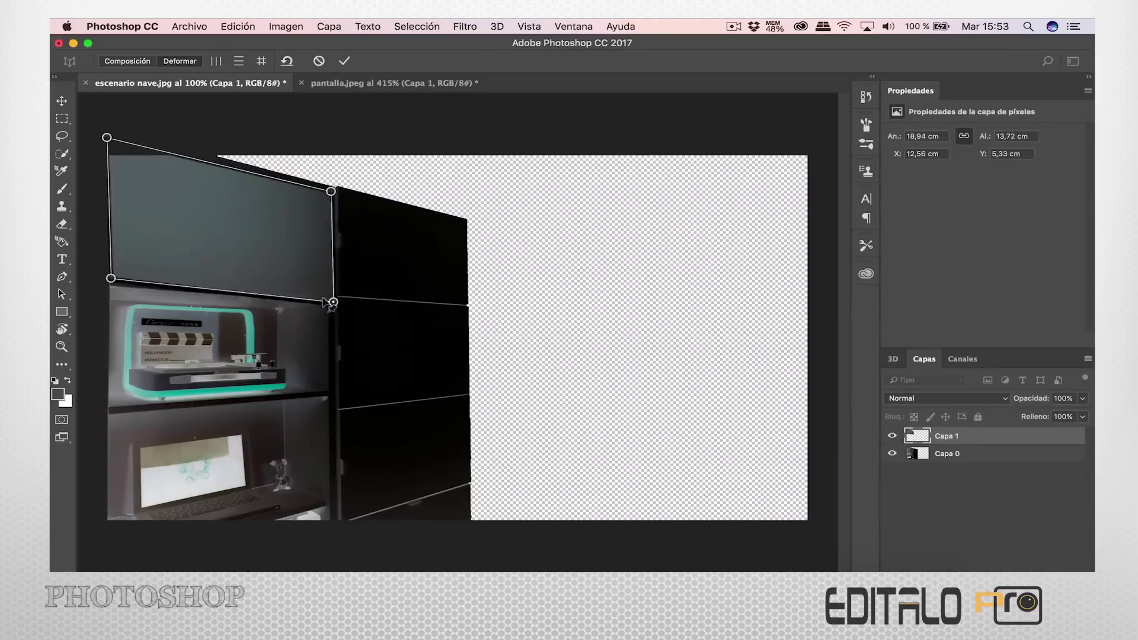
{"action": "left_click_drag", "start_coordinate": [280, 301], "coordinate": [420, 374]}
Warp the control panels onto the middle shelf and lower cabinet and commit.
{"action": "key", "text": "w"}
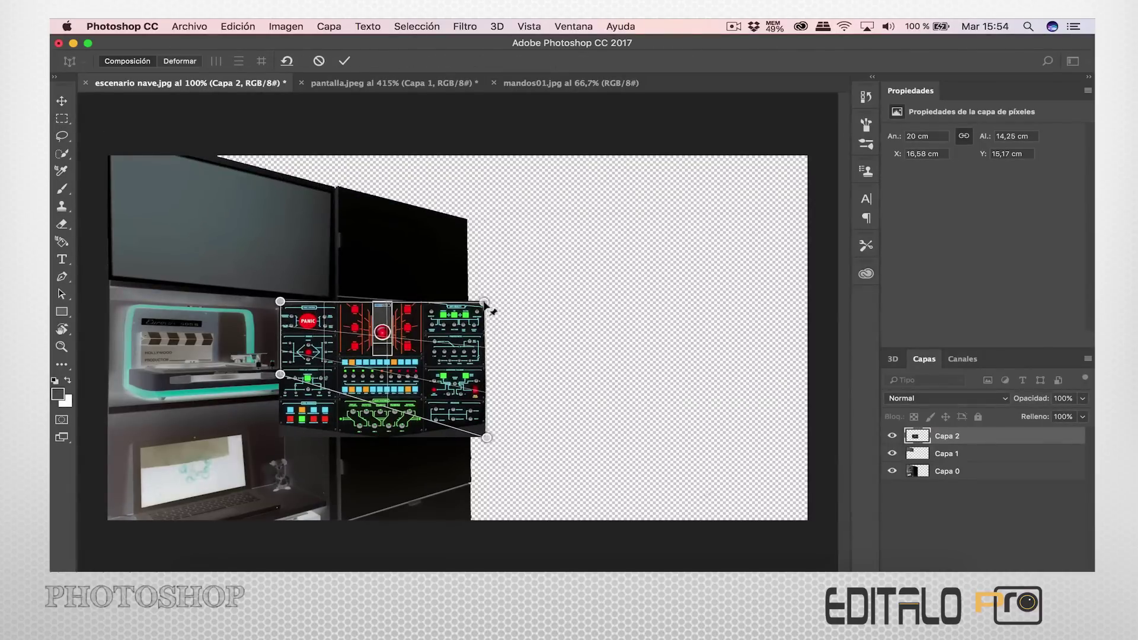
{"action": "left_click_drag", "start_coordinate": [279, 301], "coordinate": [110, 286]}
{"action": "left_click_drag", "start_coordinate": [280, 374], "coordinate": [110, 409]}
{"action": "left_click_drag", "start_coordinate": [419, 301], "coordinate": [326, 301]}
{"action": "left_click_drag", "start_coordinate": [420, 374], "coordinate": [325, 385]}
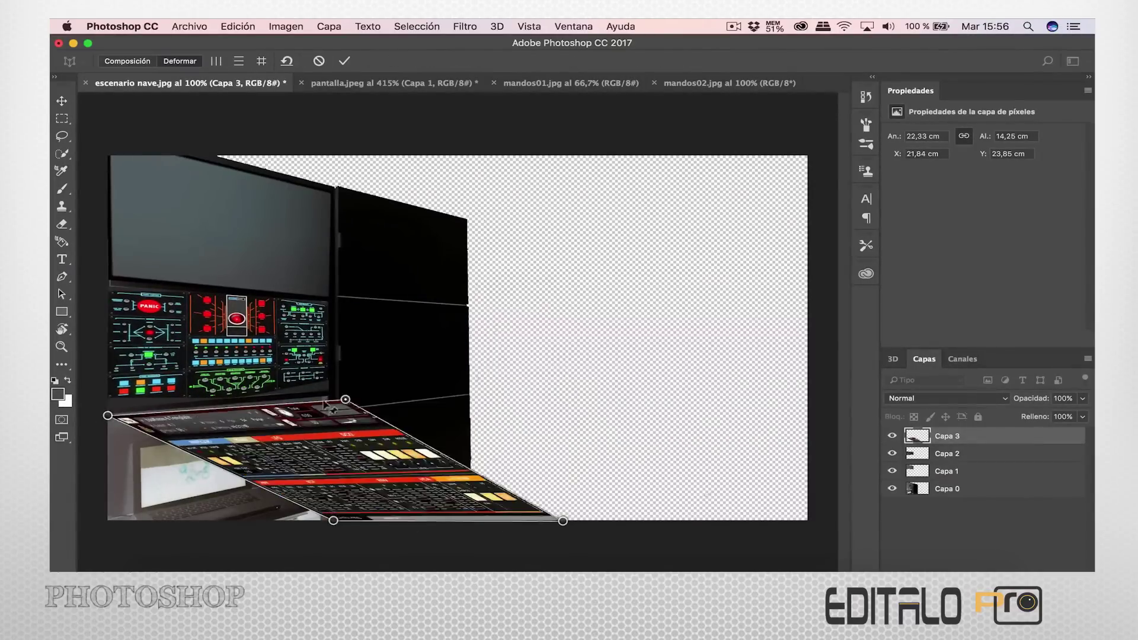
{"action": "left_click_drag", "start_coordinate": [333, 520], "coordinate": [107, 521]}
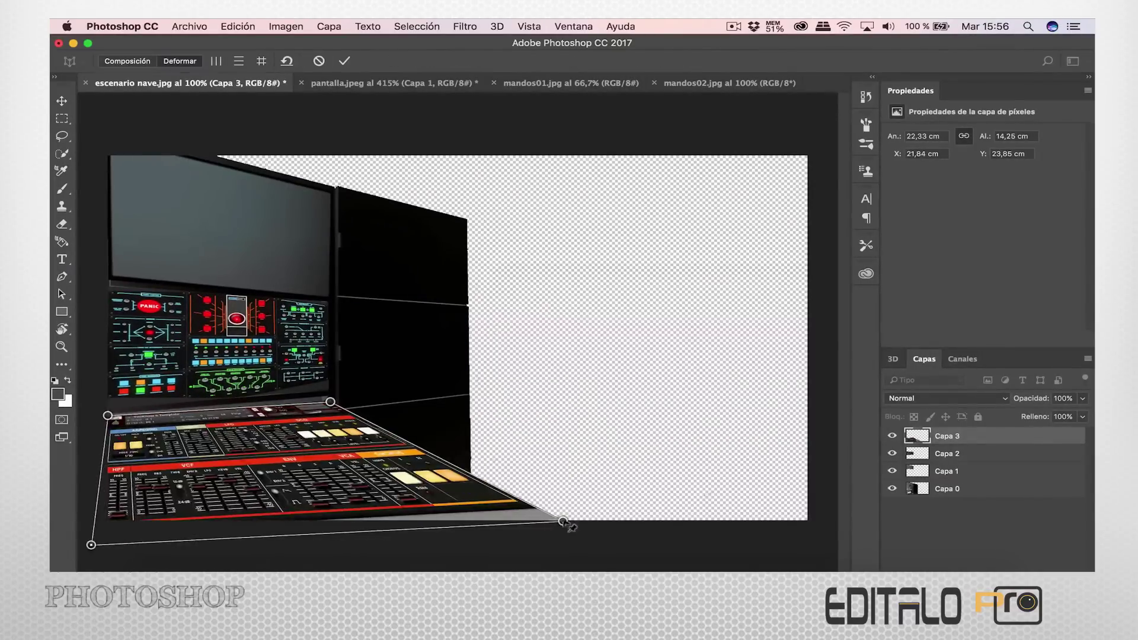
{"action": "left_click_drag", "start_coordinate": [562, 521], "coordinate": [329, 520]}
{"action": "key", "text": "Return"}
Open the planet-window image 382576-287.jpg as a new document.
{"action": "left_click", "coordinate": [190, 26]}
{"action": "left_click", "coordinate": [207, 56]}
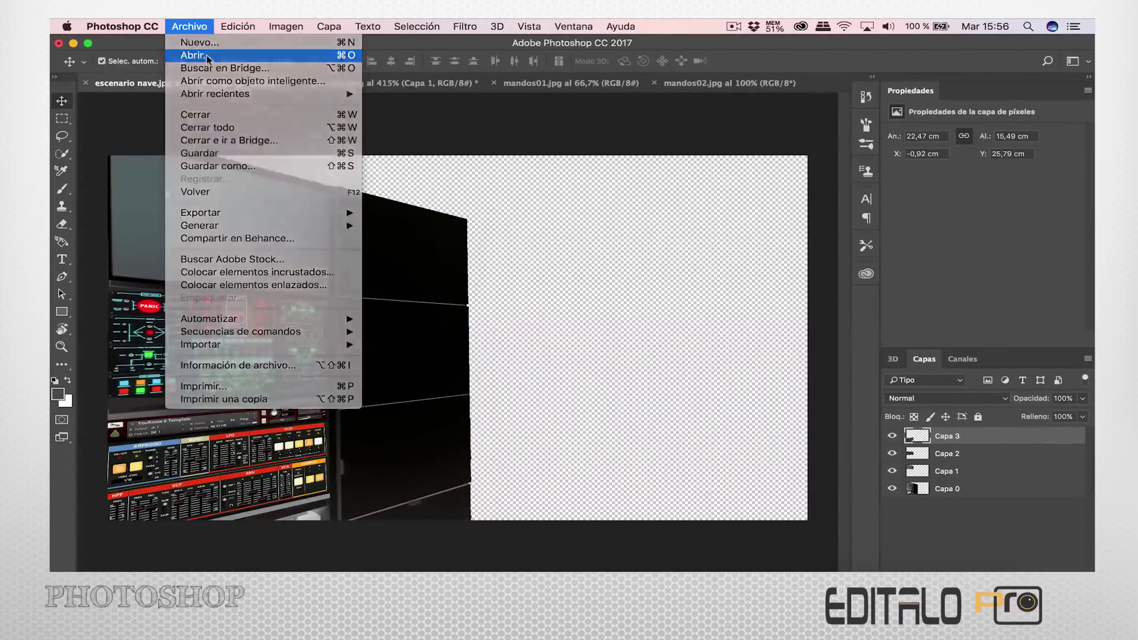
{"action": "left_click", "coordinate": [801, 381]}
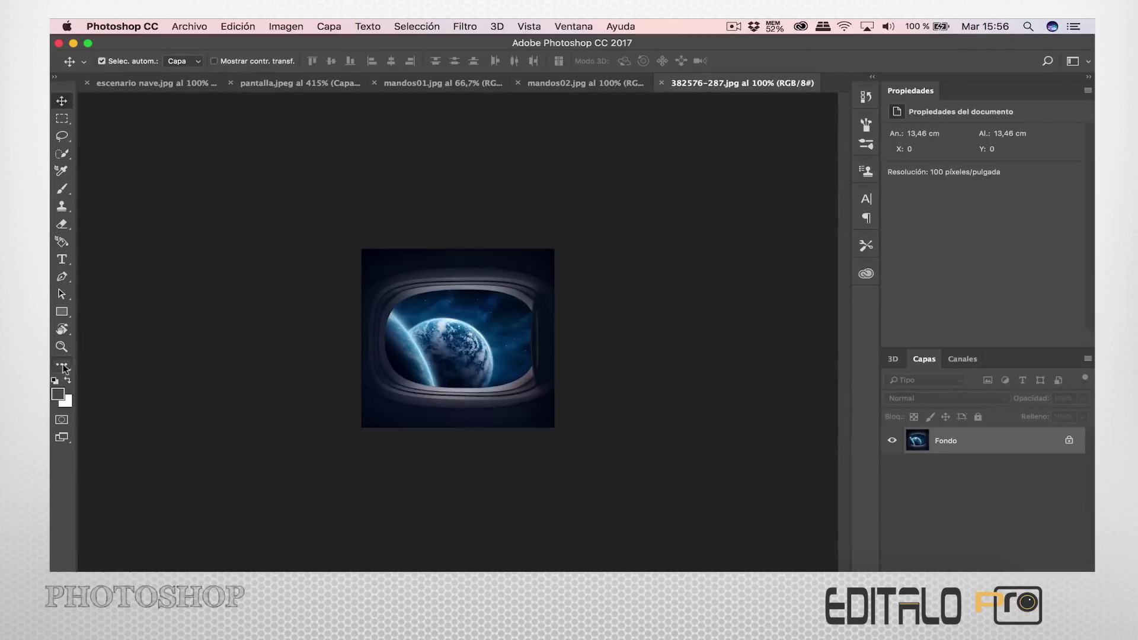
Enlarge the planet photo's canvas up, left and down with the Crop tool.
{"action": "left_click", "coordinate": [63, 366]}
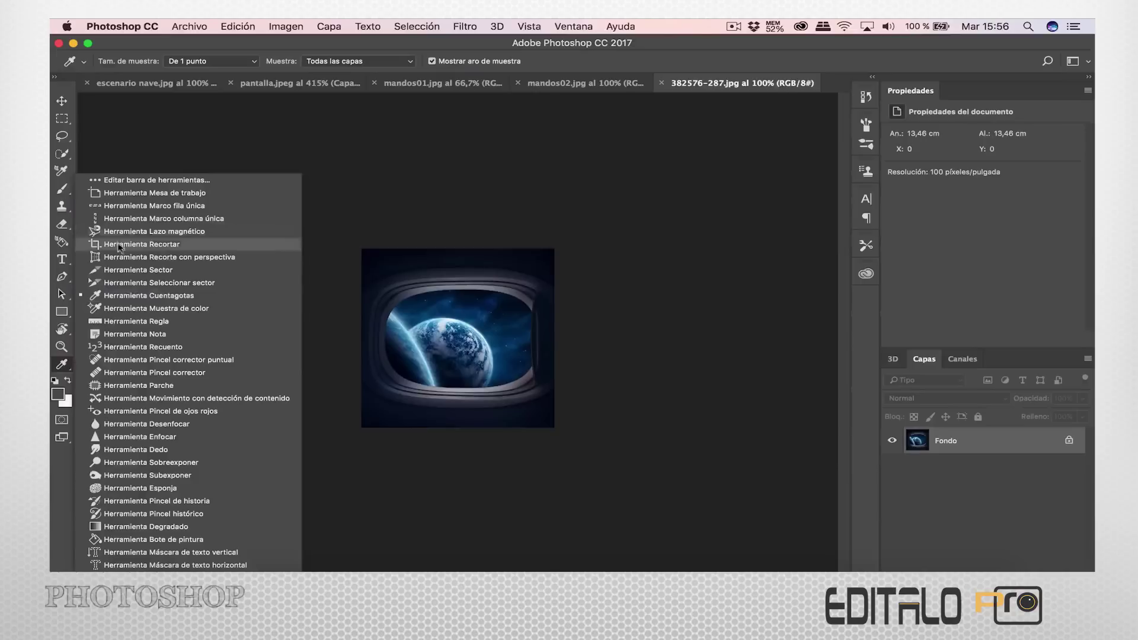
{"action": "left_click", "coordinate": [120, 245]}
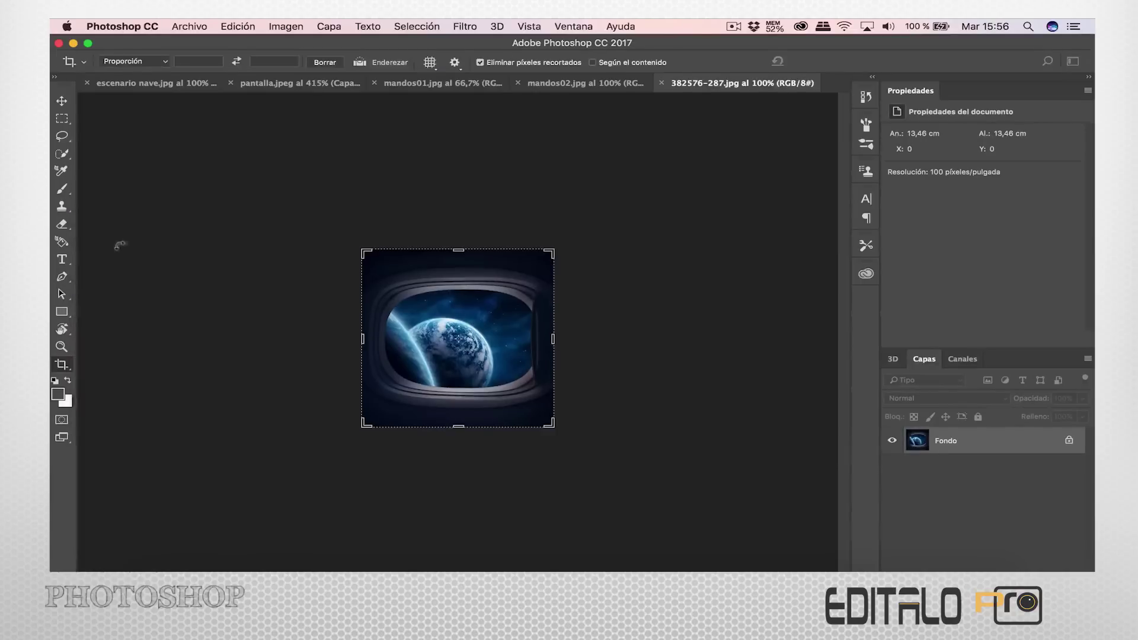
{"action": "left_click_drag", "start_coordinate": [366, 252], "coordinate": [237, 199]}
{"action": "left_click_drag", "start_coordinate": [681, 482], "coordinate": [683, 538]}
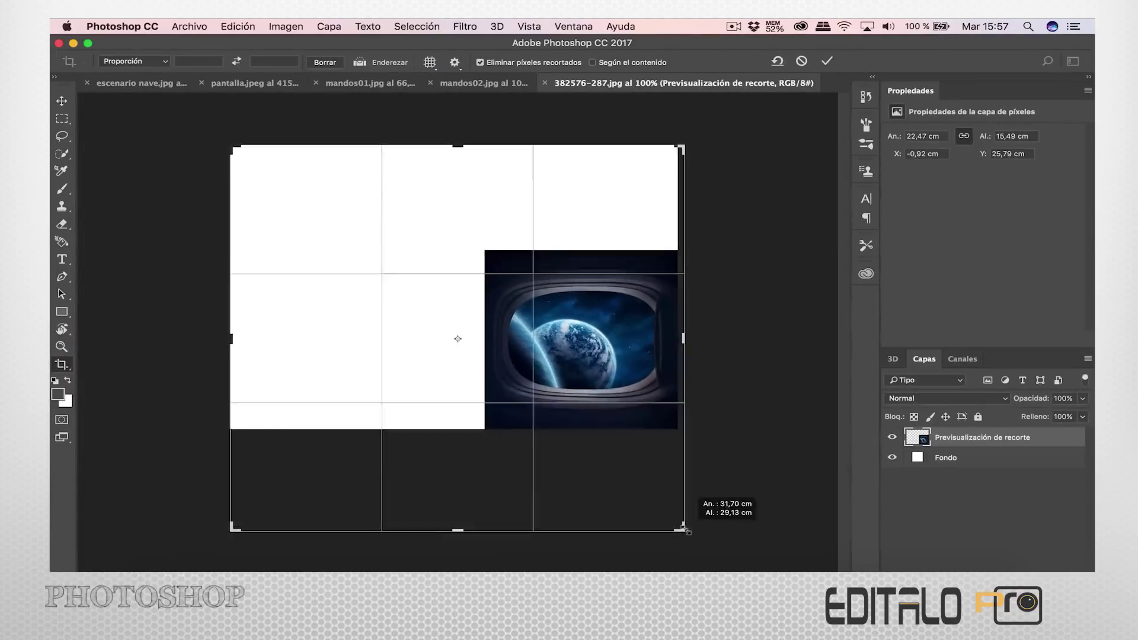
{"action": "key", "text": "Return"}
Content-aware scale the top strip to fill the new canvas area above and left.
{"action": "key", "text": "m"}
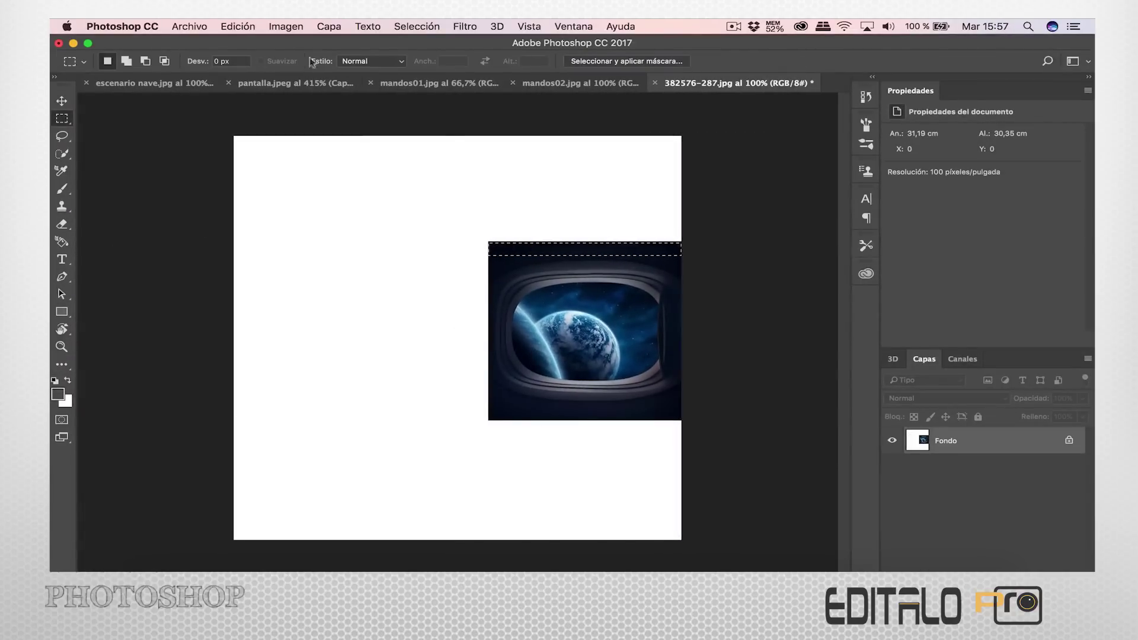
{"action": "left_click", "coordinate": [237, 26]}
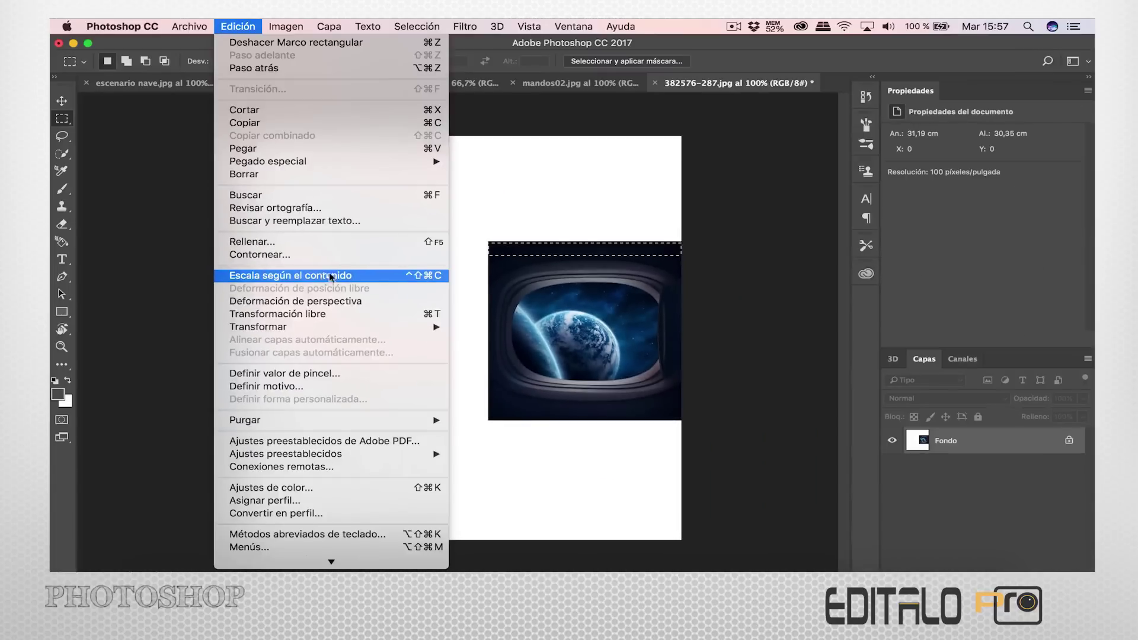
{"action": "left_click", "coordinate": [331, 275]}
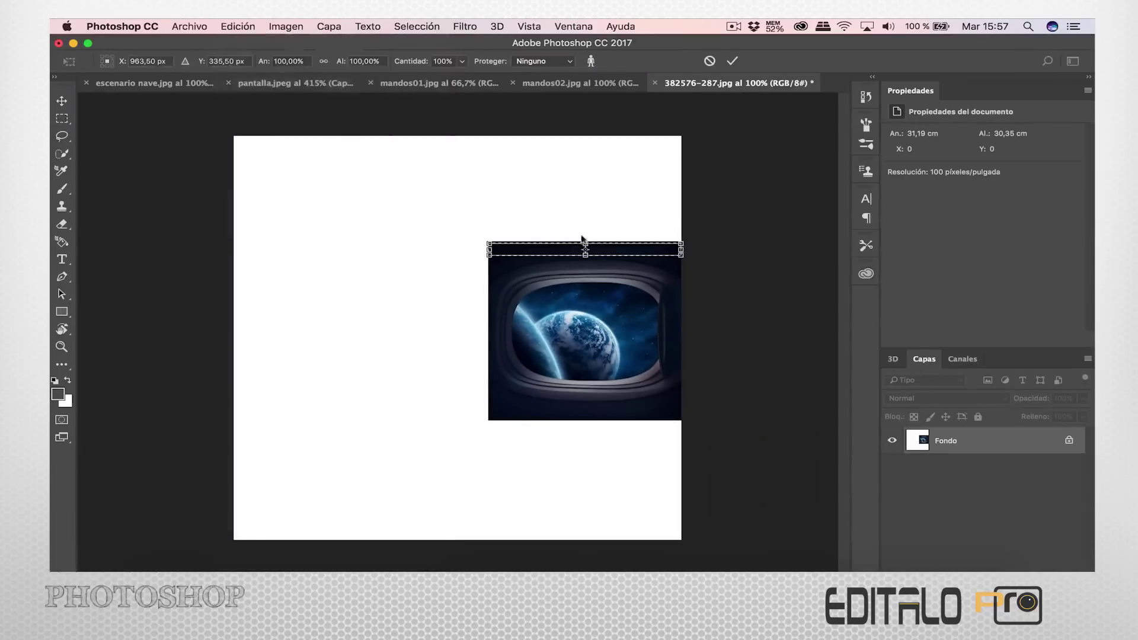
{"action": "left_click_drag", "start_coordinate": [587, 234], "coordinate": [586, 130]}
{"action": "left_click_drag", "start_coordinate": [489, 194], "coordinate": [234, 193]}
{"action": "key", "text": "Return"}
Content-aware stretch the bottom strip and a middle strip to fill the remaining white areas.
{"action": "left_click_drag", "start_coordinate": [691, 406], "coordinate": [484, 417]}
{"action": "key", "text": "super+alt+shift+c"}
{"action": "left_click_drag", "start_coordinate": [583, 416], "coordinate": [590, 544]}
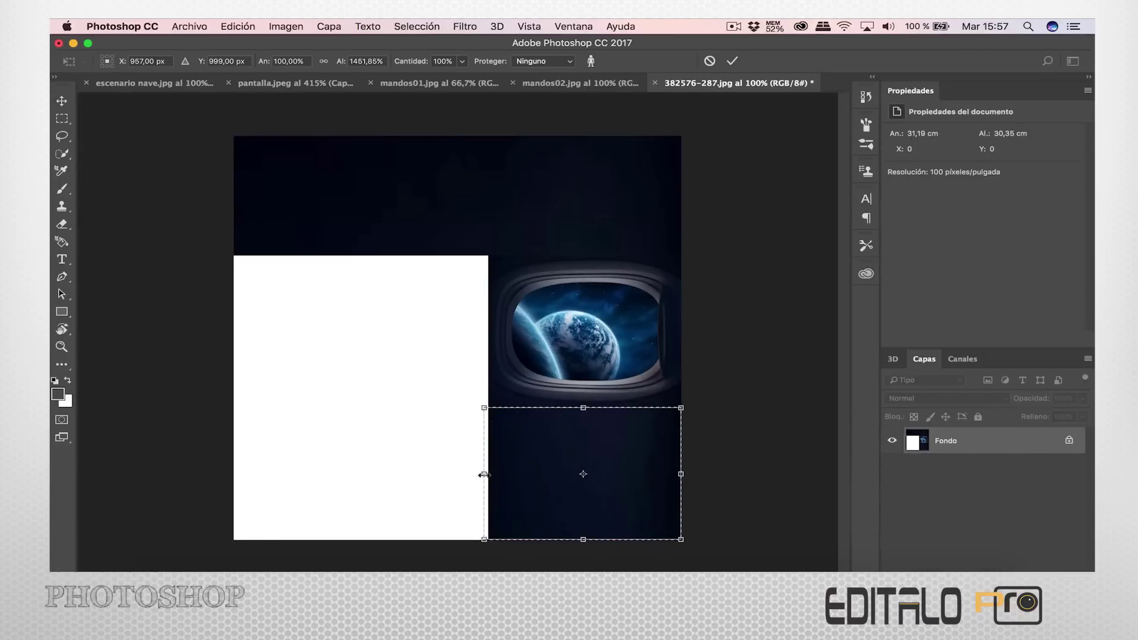
{"action": "left_click_drag", "start_coordinate": [483, 475], "coordinate": [177, 480]}
{"action": "key", "text": "Return"}
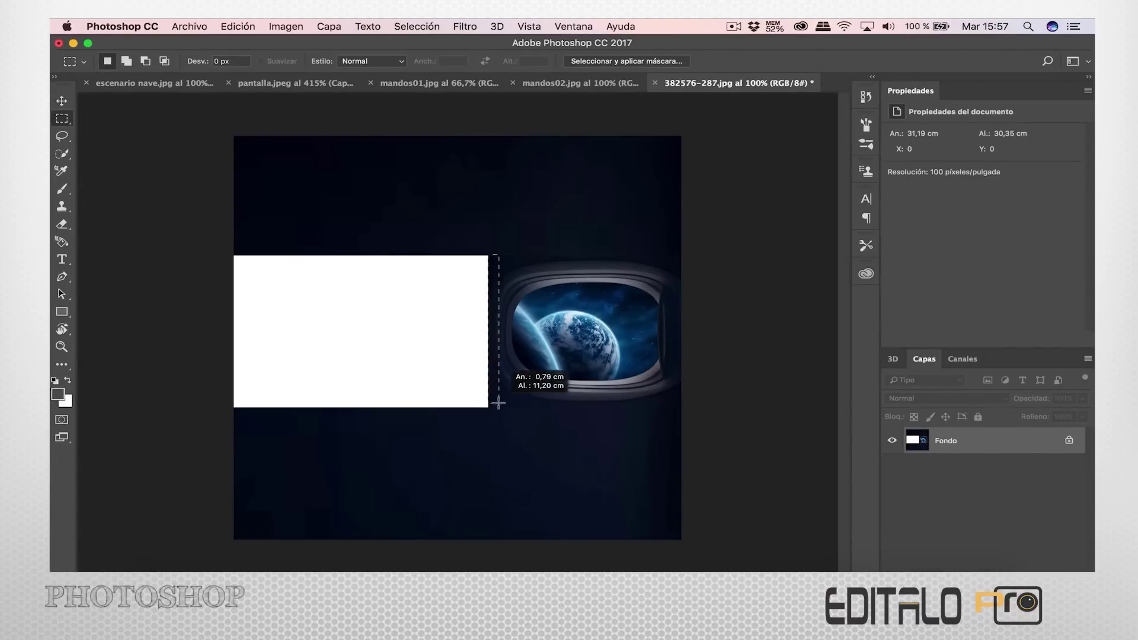
{"action": "key", "text": "super+alt+shift+c"}
{"action": "left_click_drag", "start_coordinate": [489, 332], "coordinate": [234, 332]}
{"action": "key", "text": "Return"}
Drag the filled window image into escenario nave.jpg and move Capa 4 to the bottom.
{"action": "left_click_drag", "start_coordinate": [242, 145], "coordinate": [681, 515]}
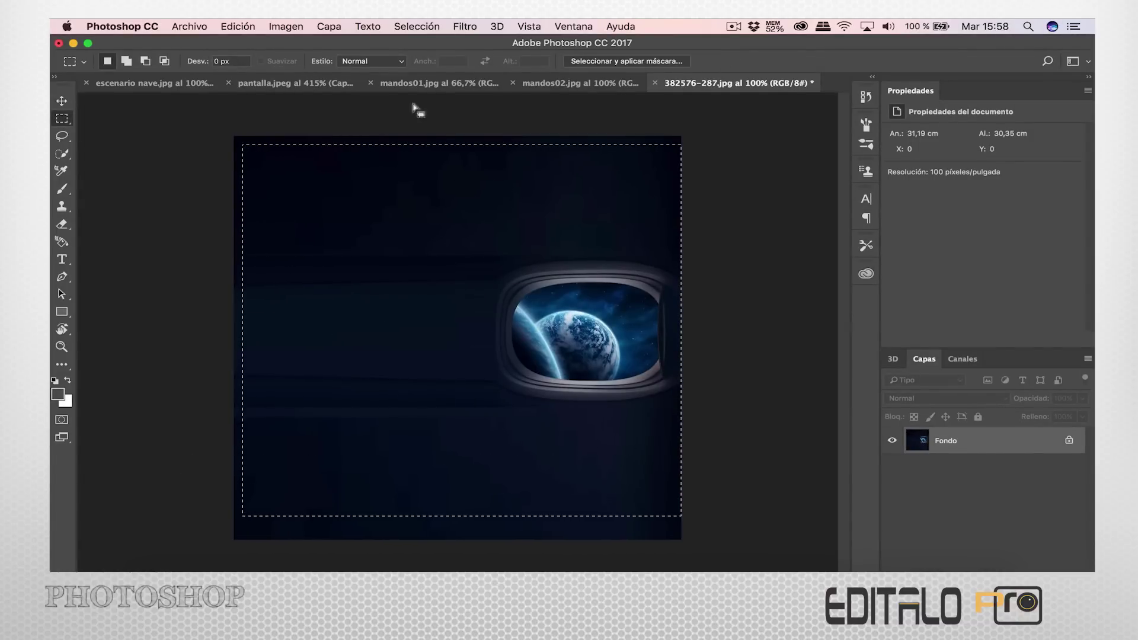
{"action": "mouse_move", "coordinate": [415, 110]}
{"action": "left_mouse_down"}
{"action": "mouse_move", "coordinate": [446, 249]}
{"action": "mouse_move", "coordinate": [471, 261]}
{"action": "left_mouse_up"}
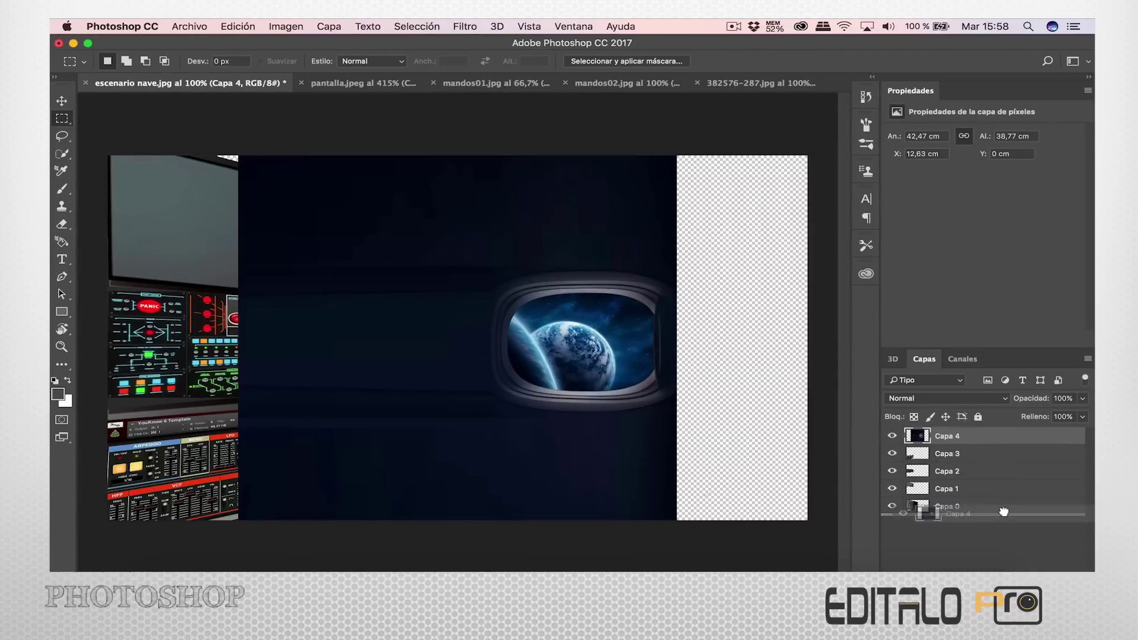
{"action": "left_click_drag", "start_coordinate": [991, 438], "coordinate": [1001, 514]}
Shift the window image right and free-transform it larger and taller.
{"action": "left_click", "coordinate": [61, 101]}
{"action": "left_click_drag", "start_coordinate": [500, 228], "coordinate": [634, 224]}
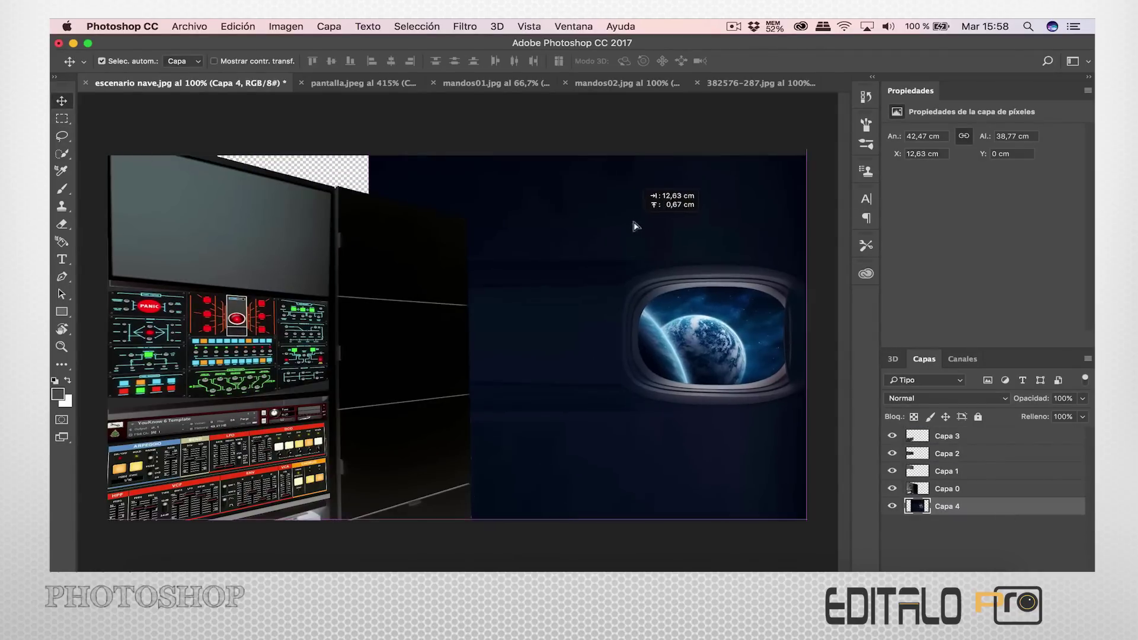
{"action": "key", "text": "ctrl+t"}
{"action": "left_click_drag", "start_coordinate": [368, 145], "coordinate": [126, 103]}
{"action": "left_click_drag", "start_coordinate": [426, 519], "coordinate": [586, 421]}
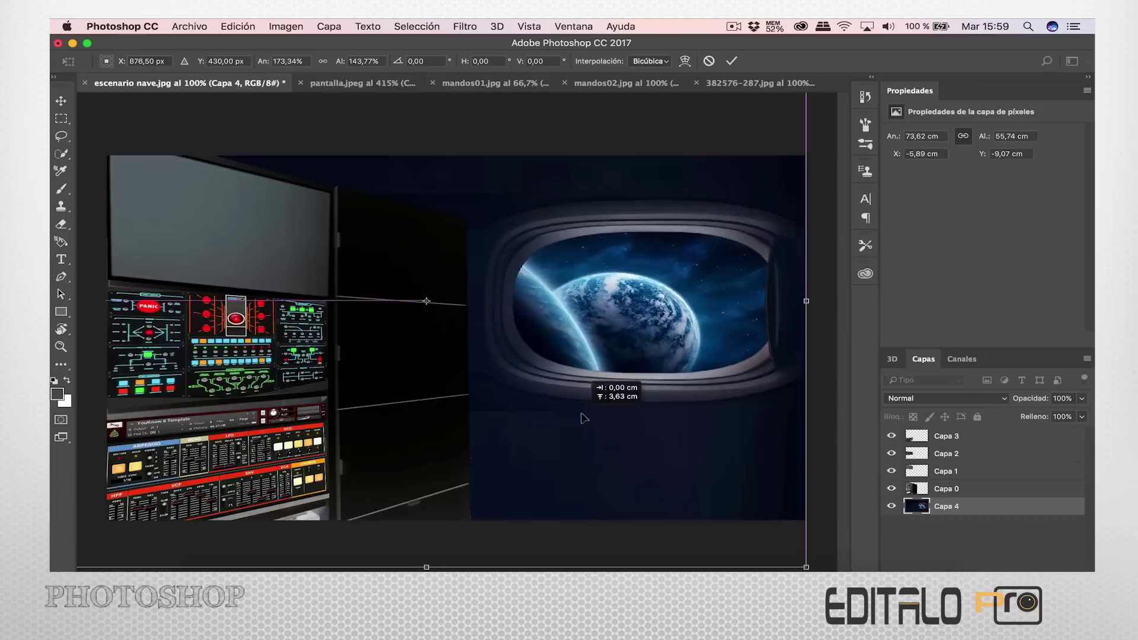
{"action": "key", "text": "Return"}
{"action": "left_click", "coordinate": [285, 26]}
Apply Hue/Saturation to Capa 4 with Saturation -21 and Lightness -39.
{"action": "mouse_move", "coordinate": [356, 63]}
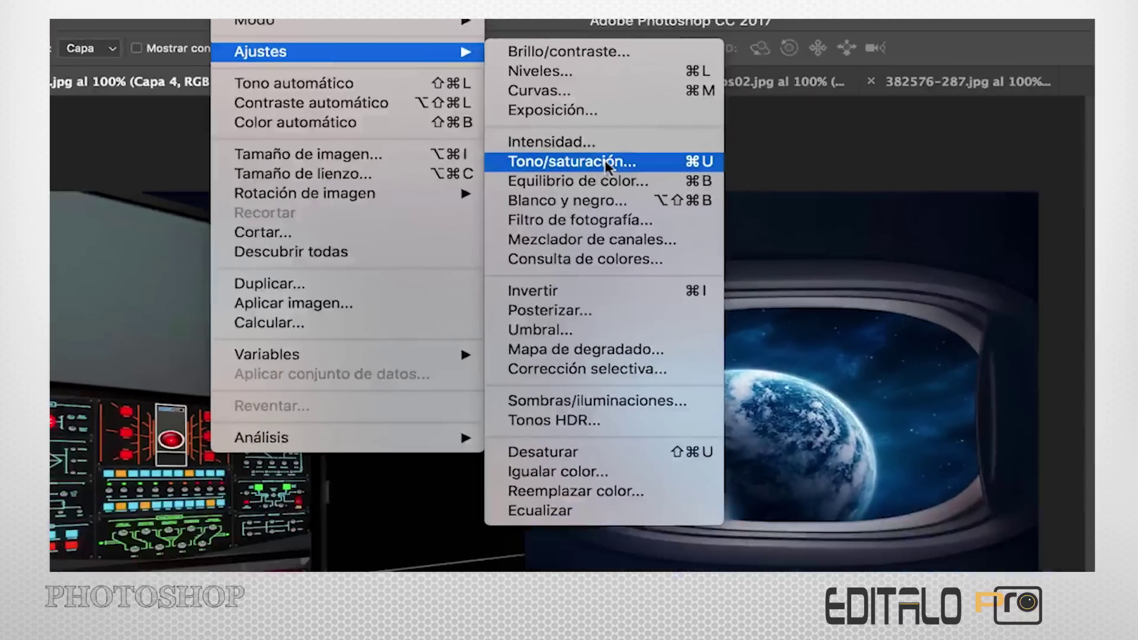
{"action": "left_click", "coordinate": [604, 160]}
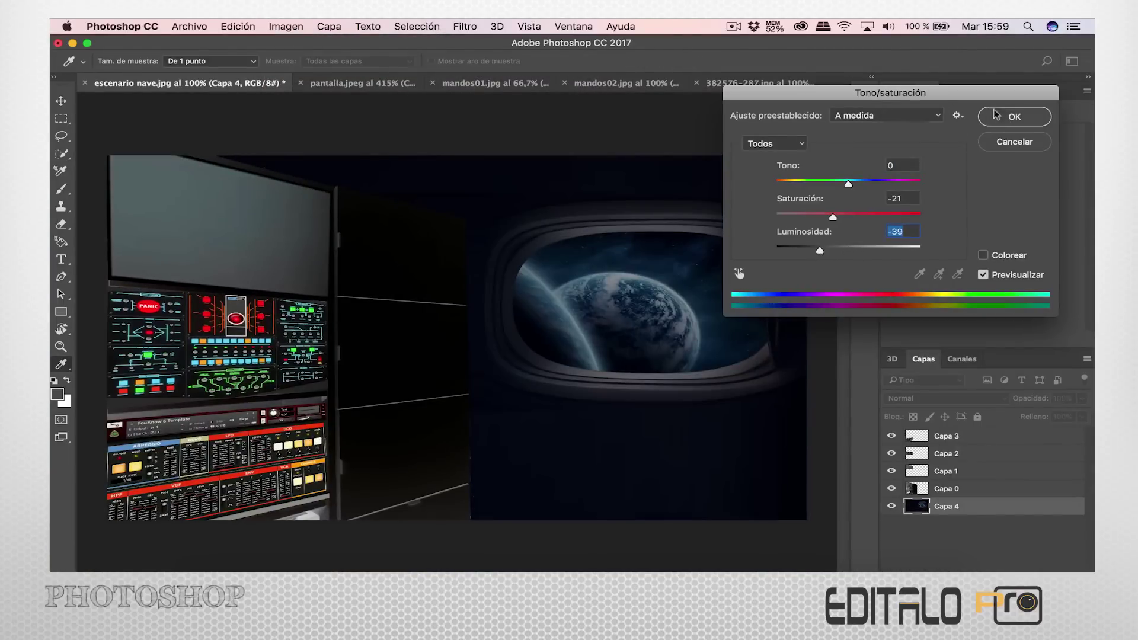
{"action": "left_click", "coordinate": [995, 115]}
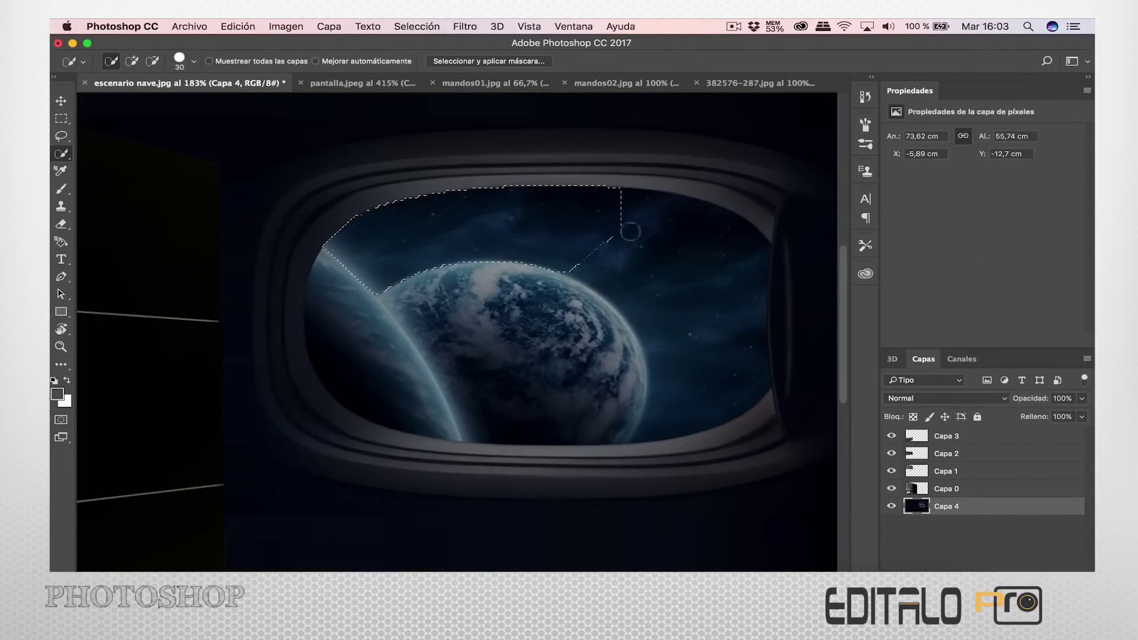
Trim the porthole selection and erase the space view inside with a size-90 Eraser.
{"action": "left_click_drag", "start_coordinate": [703, 309], "coordinate": [646, 405]}
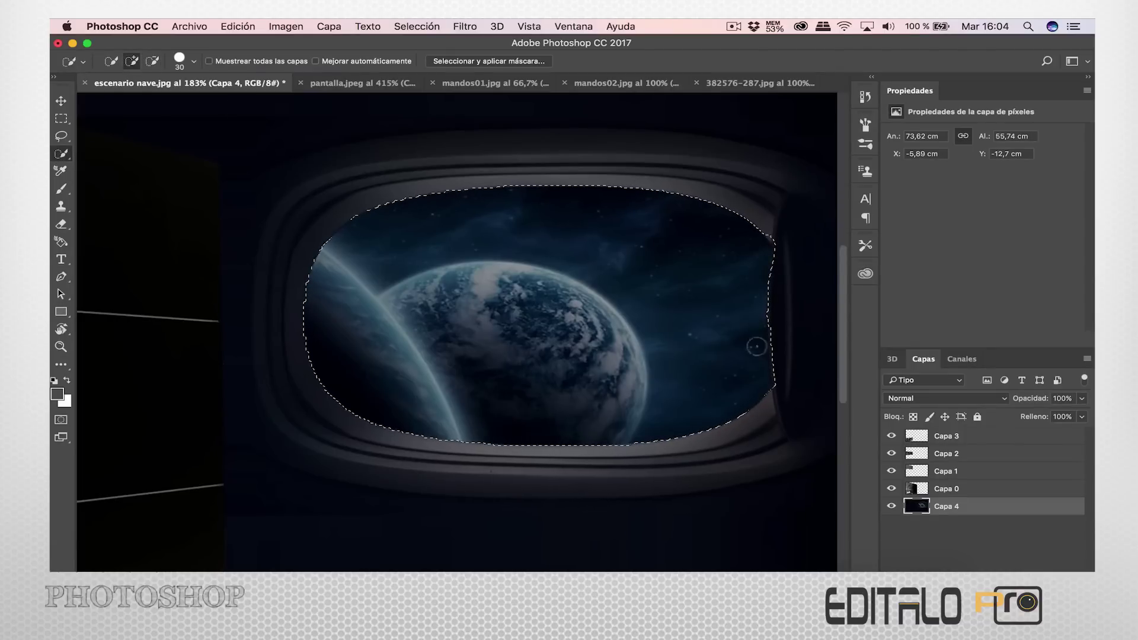
{"action": "left_click", "coordinate": [62, 226]}
{"action": "left_click", "coordinate": [128, 224]}
{"action": "left_click_drag", "start_coordinate": [356, 255], "coordinate": [622, 261]}
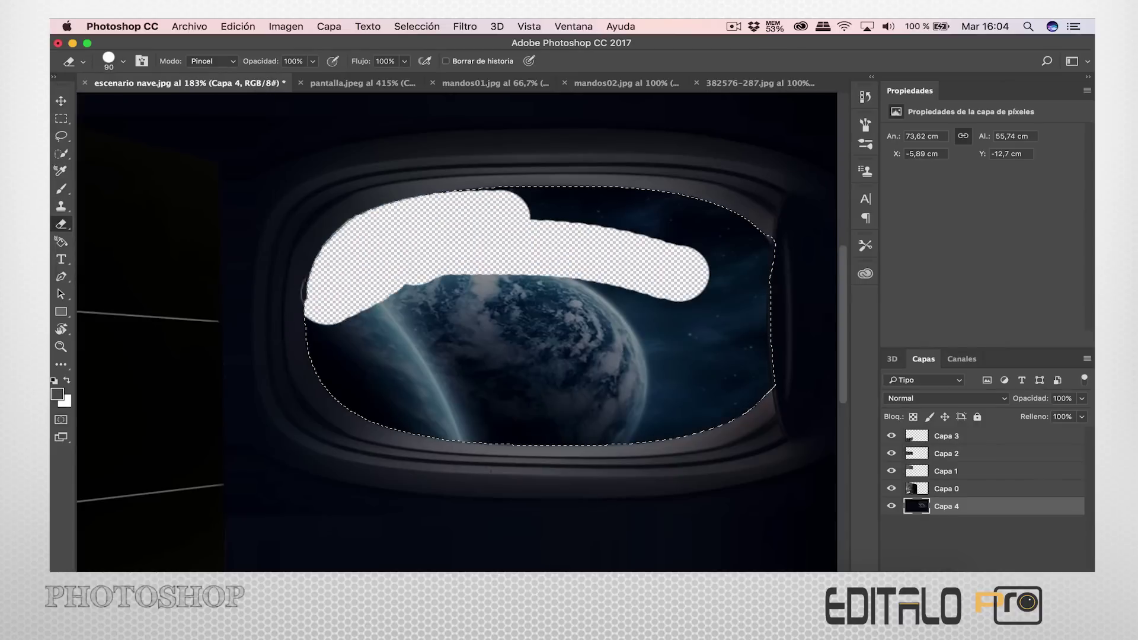
{"action": "left_click_drag", "start_coordinate": [551, 207], "coordinate": [315, 299]}
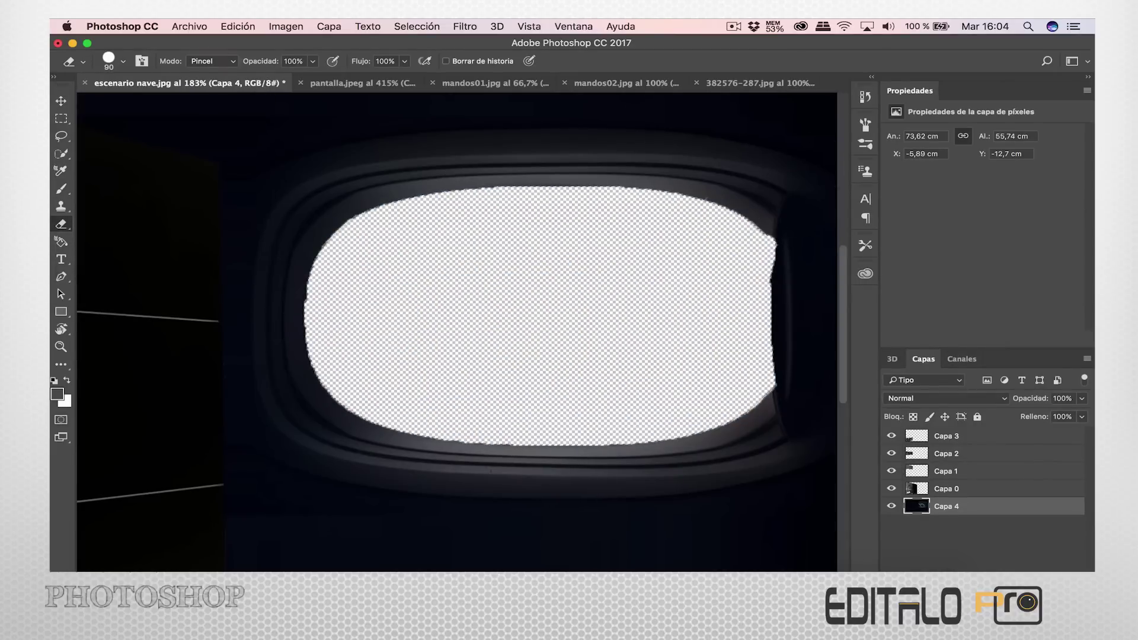
{"action": "left_click", "coordinate": [61, 364]}
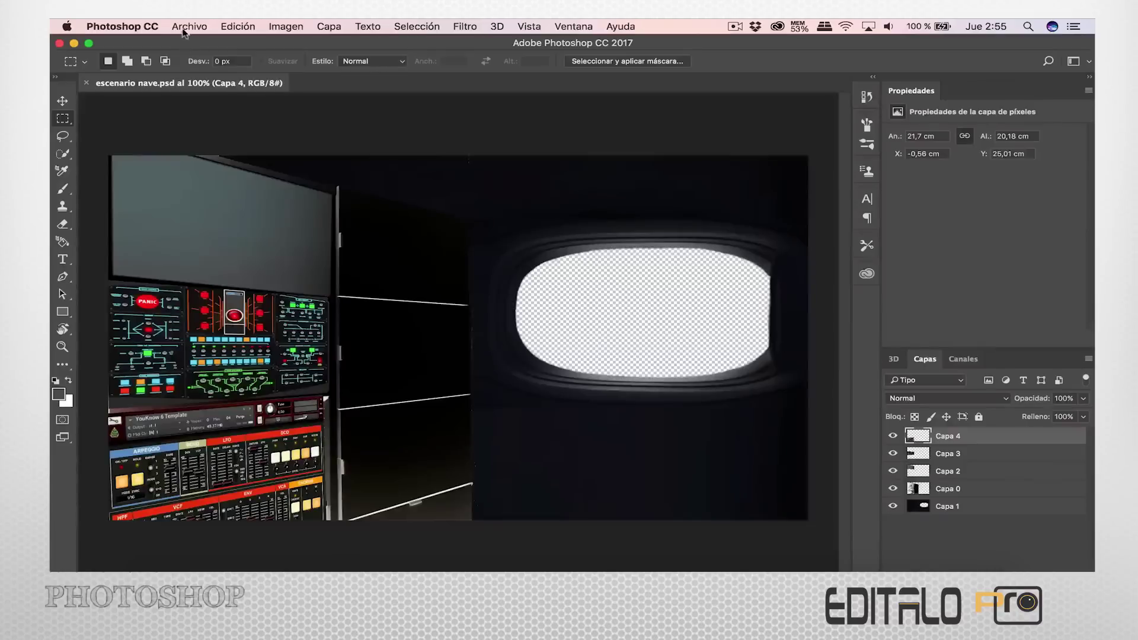
Save a copy of the scene as JPEG 00001.jpg.
{"action": "left_click", "coordinate": [189, 26]}
{"action": "left_click", "coordinate": [219, 169]}
{"action": "left_click", "coordinate": [474, 413]}
{"action": "left_click", "coordinate": [474, 514]}
{"action": "left_click", "coordinate": [788, 559]}
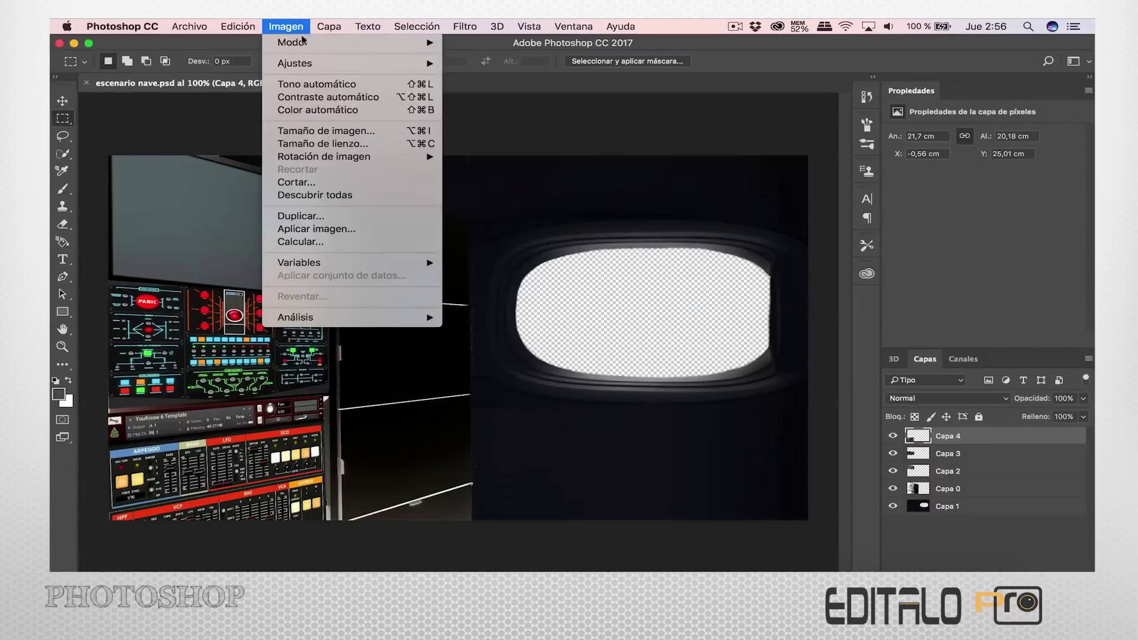
Shift Capa 4's hue toward purple with Hue/Saturation.
{"action": "mouse_move", "coordinate": [424, 63]}
{"action": "left_click", "coordinate": [498, 135]}
{"action": "left_click_drag", "start_coordinate": [847, 183], "coordinate": [799, 188]}
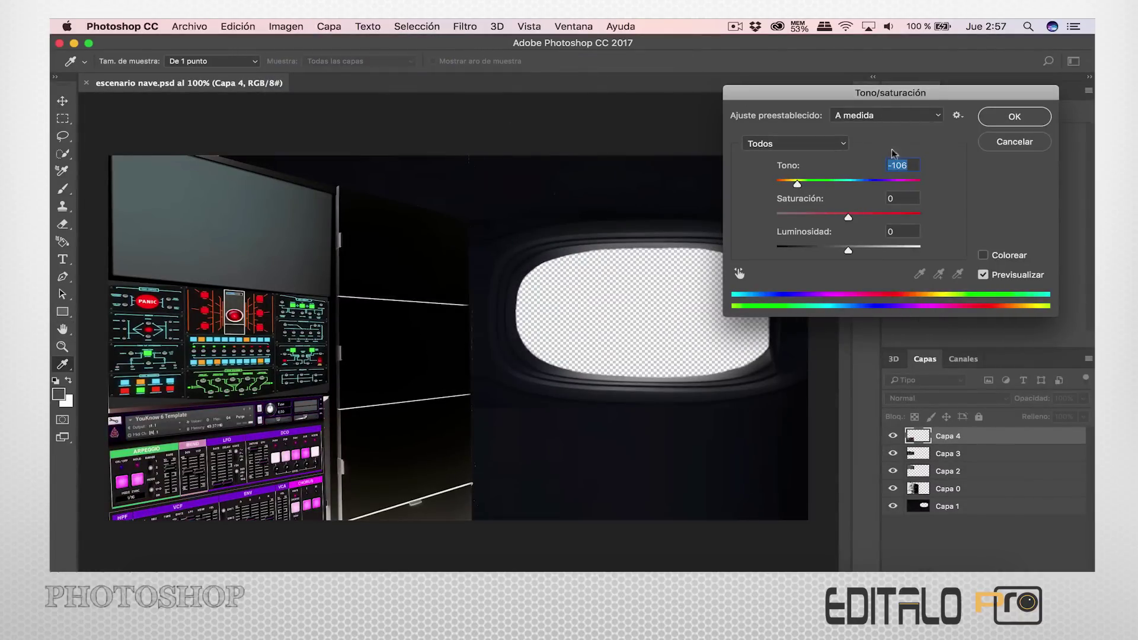
{"action": "left_click", "coordinate": [1011, 117]}
Shift Capa 3's hue toward orange with Hue/Saturation.
{"action": "left_click", "coordinate": [948, 455]}
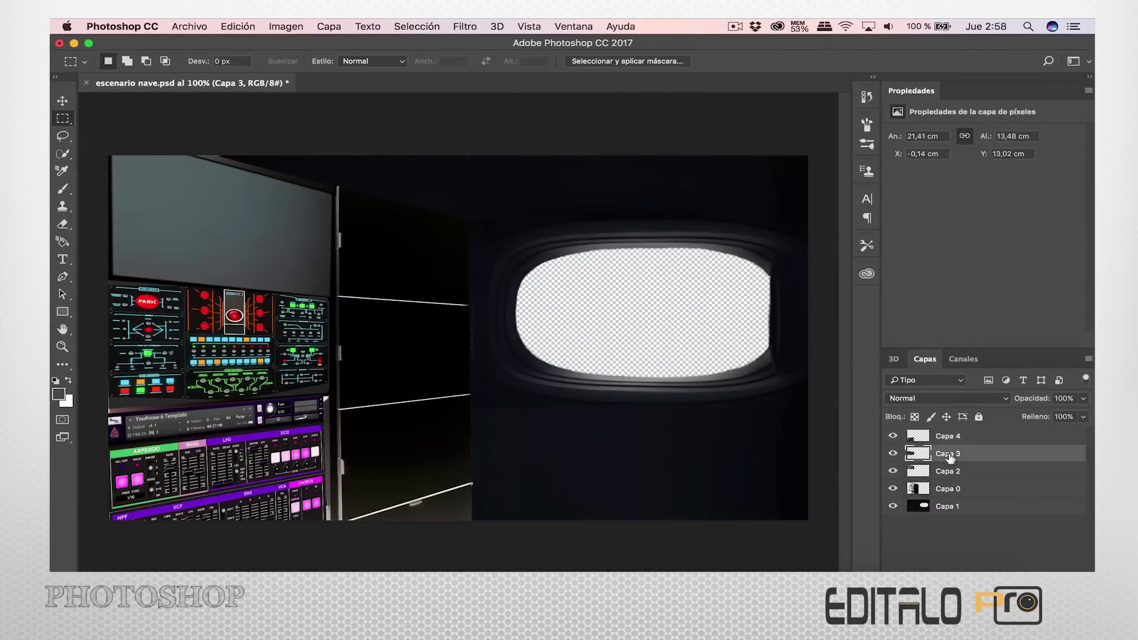
{"action": "left_click", "coordinate": [276, 29]}
{"action": "mouse_move", "coordinate": [295, 64]}
{"action": "left_click", "coordinate": [486, 134]}
{"action": "left_click_drag", "start_coordinate": [848, 182], "coordinate": [870, 184]}
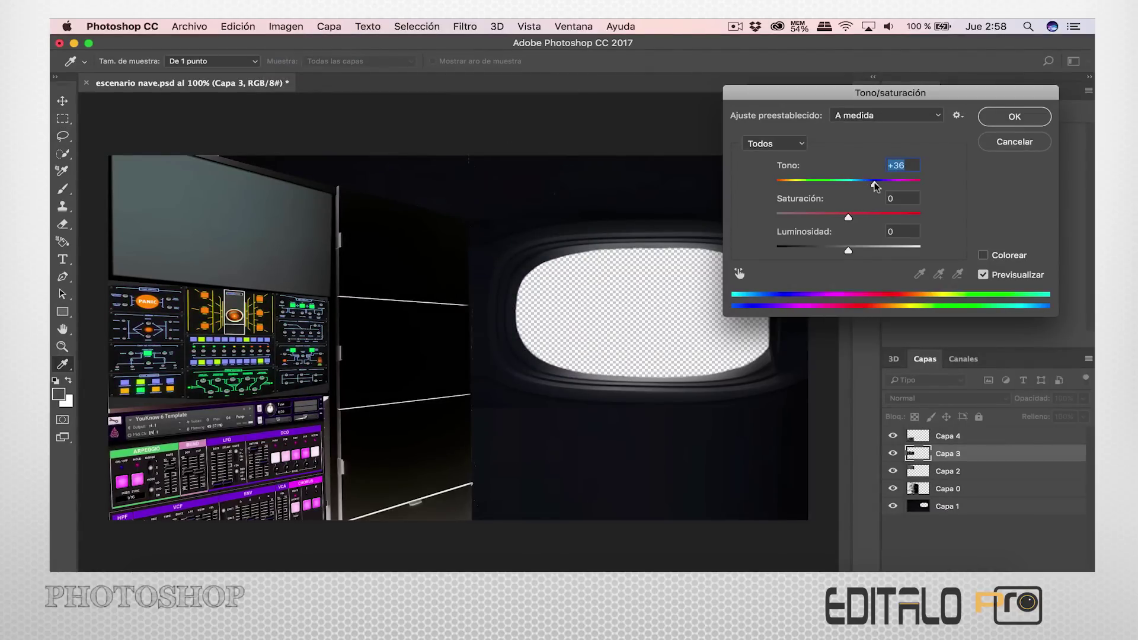
{"action": "left_click", "coordinate": [1014, 117]}
Save the recoloured scene as JPEG 00002.jpg, confirming the quality options.
{"action": "left_click", "coordinate": [209, 27]}
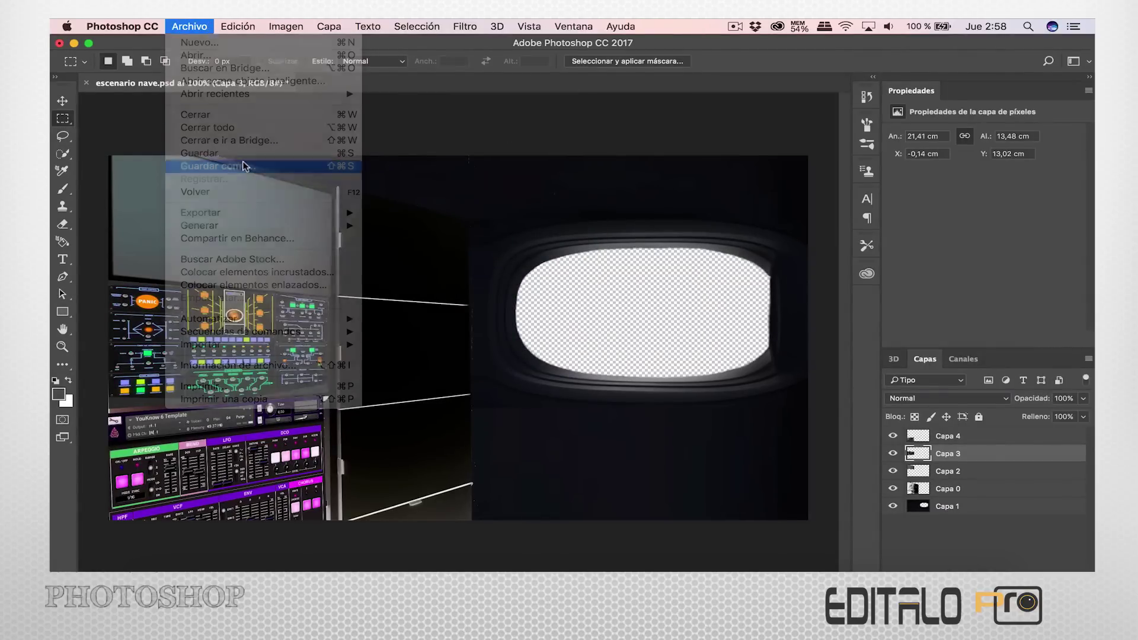
{"action": "left_click", "coordinate": [249, 164]}
{"action": "left_click", "coordinate": [527, 414]}
{"action": "left_click", "coordinate": [454, 503]}
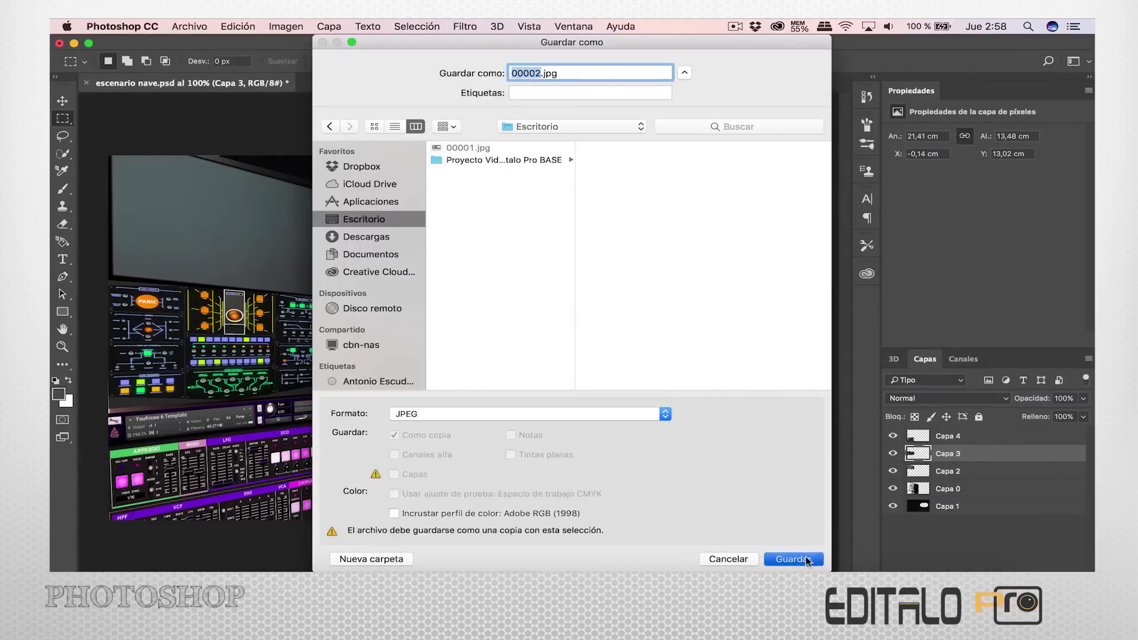
{"action": "left_click", "coordinate": [792, 558]}
{"action": "left_click", "coordinate": [660, 198]}
Cancel a Hue/Saturation attempt, then reopen Hue/Saturation on Capa 4 for another variation.
{"action": "left_click", "coordinate": [278, 27]}
{"action": "mouse_move", "coordinate": [292, 65]}
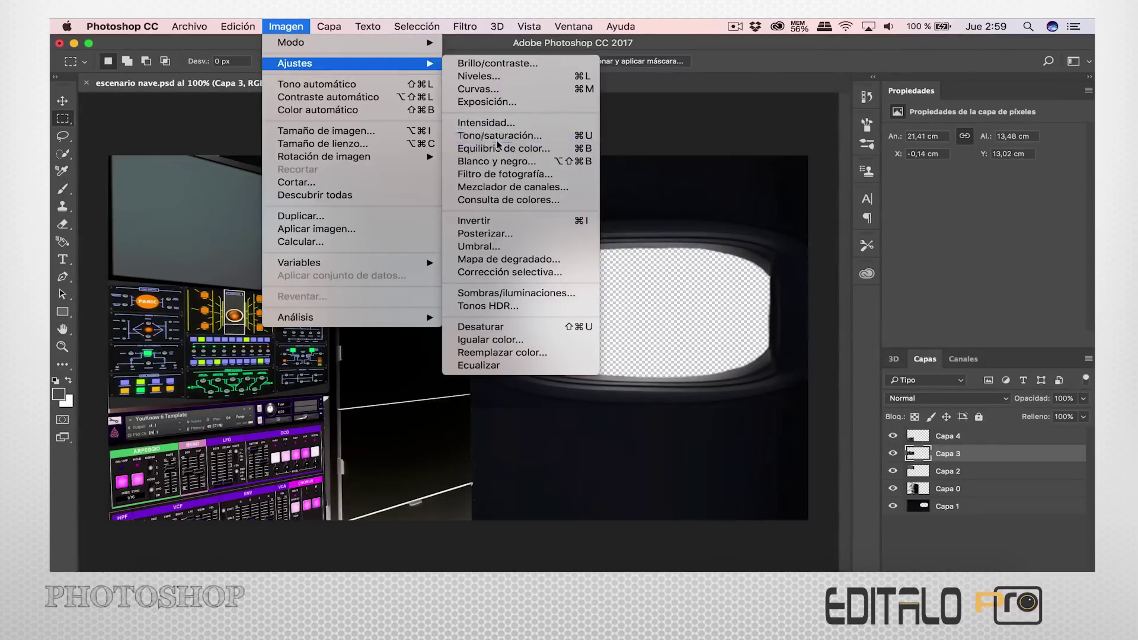
{"action": "left_click", "coordinate": [498, 137]}
{"action": "left_click", "coordinate": [981, 142]}
{"action": "left_click", "coordinate": [948, 435]}
{"action": "left_click", "coordinate": [286, 26]}
{"action": "mouse_move", "coordinate": [291, 65]}
{"action": "left_click", "coordinate": [498, 137]}
Save the new colour variation as another JPEG frame.
{"action": "left_click", "coordinate": [189, 26]}
{"action": "left_click", "coordinate": [195, 157]}
{"action": "left_click", "coordinate": [530, 413]}
{"action": "left_click", "coordinate": [419, 518]}
{"action": "left_click", "coordinate": [793, 558]}
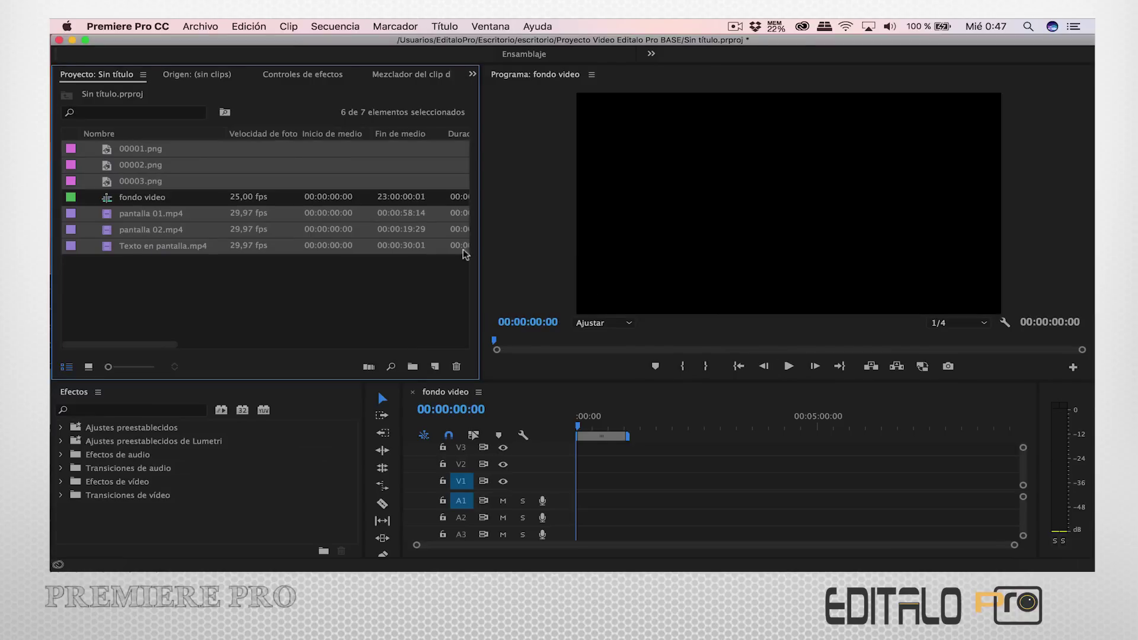
Select 00001–00003.png and repeat them along V1 to about 01:59:15.
{"action": "left_click", "coordinate": [314, 307]}
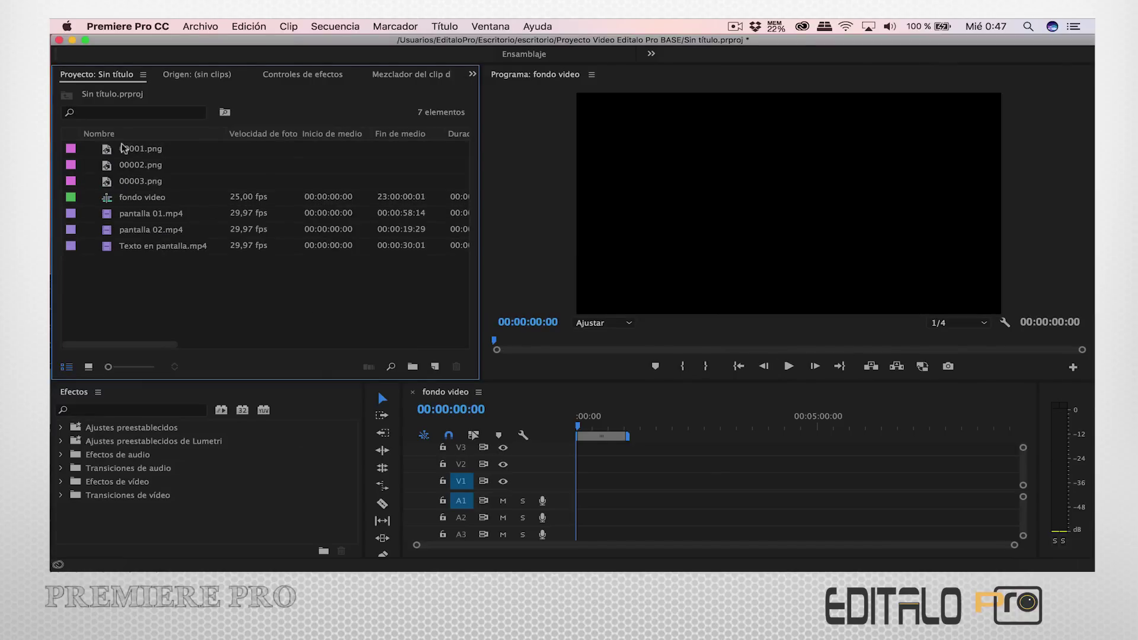
{"action": "left_click", "coordinate": [122, 149]}
{"action": "left_click", "coordinate": [133, 166]}
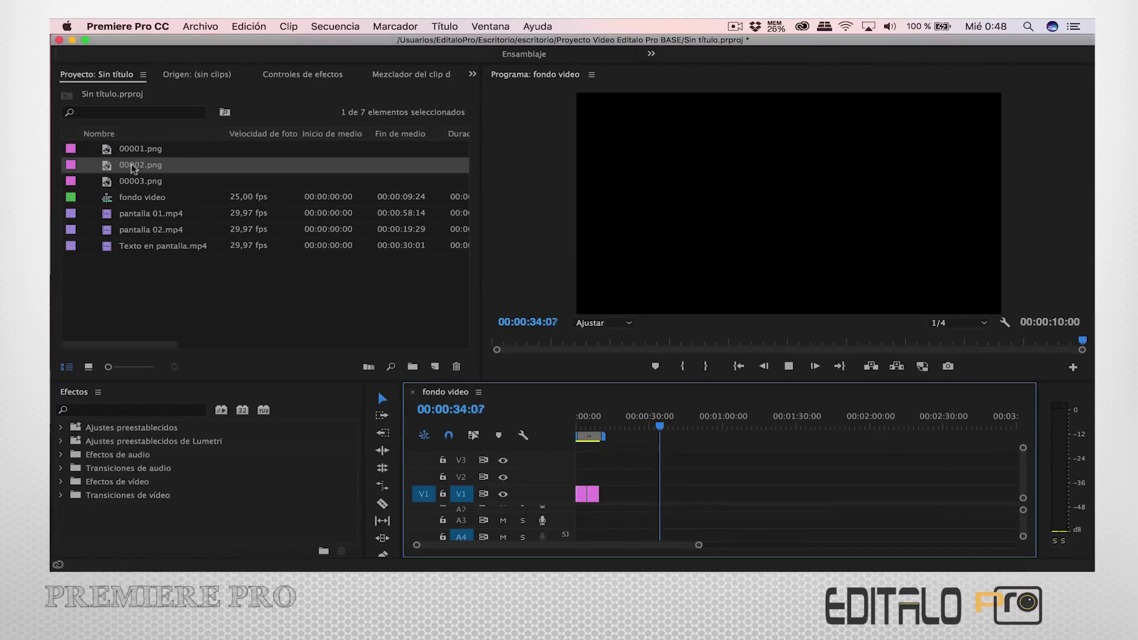
{"action": "left_click", "coordinate": [134, 181]}
{"action": "left_click_drag", "start_coordinate": [564, 526], "coordinate": [569, 521]}
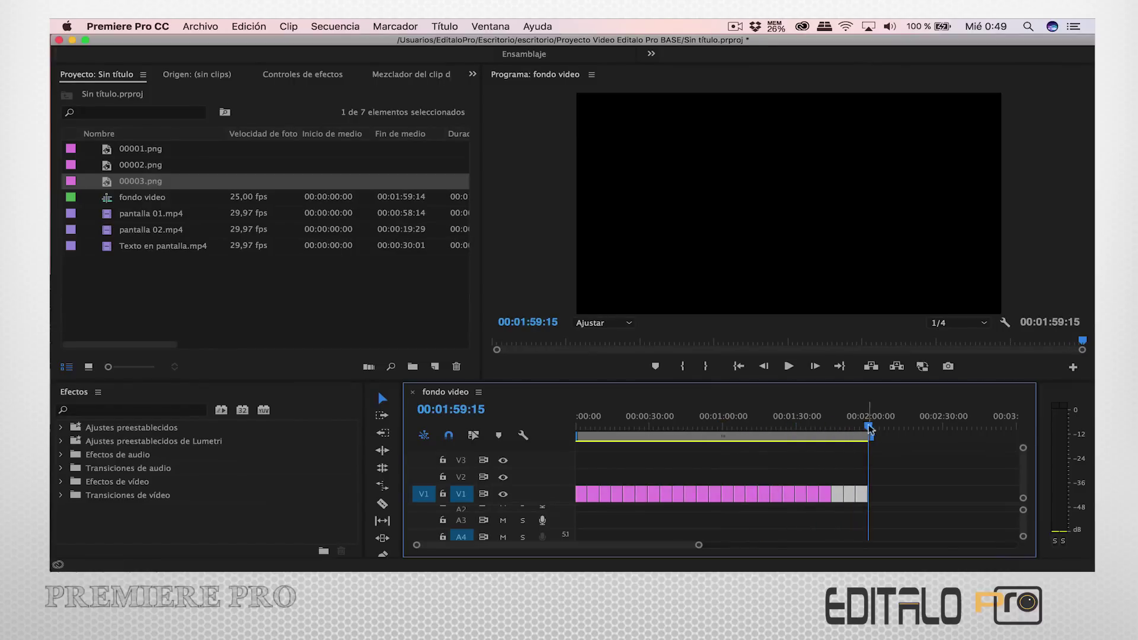
{"action": "left_click", "coordinate": [857, 423]}
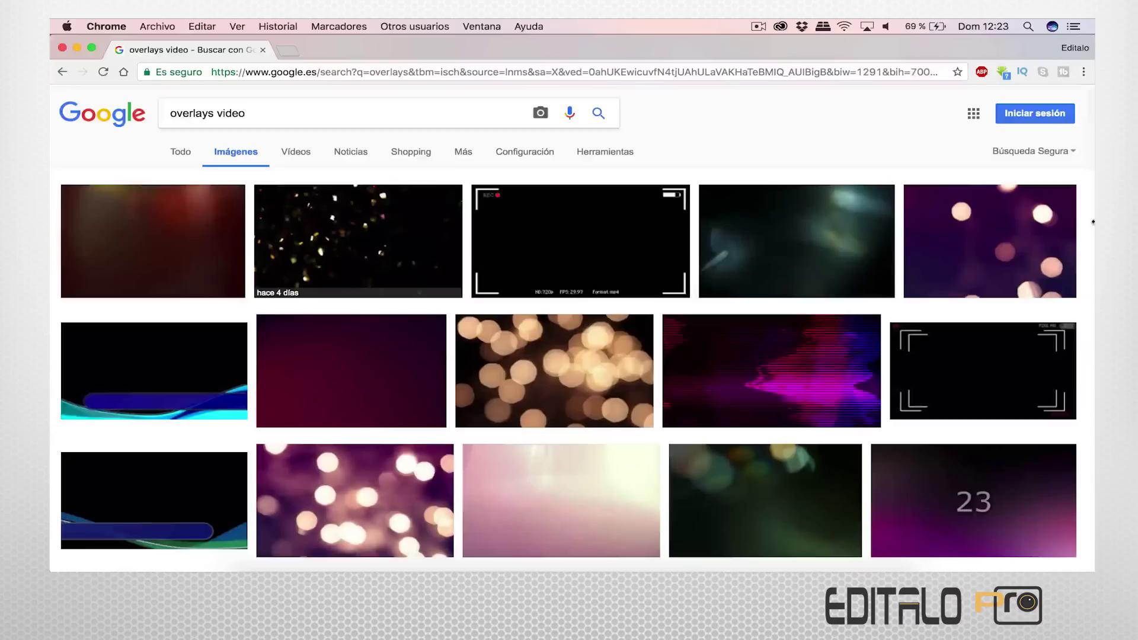
Scroll through the Google Images results for 'overlays video'.
{"action": "scroll", "coordinate": [1092, 222], "scroll_direction": "down", "scroll_amount": 2}
{"action": "scroll", "coordinate": [1092, 221], "scroll_direction": "down", "scroll_amount": 10}
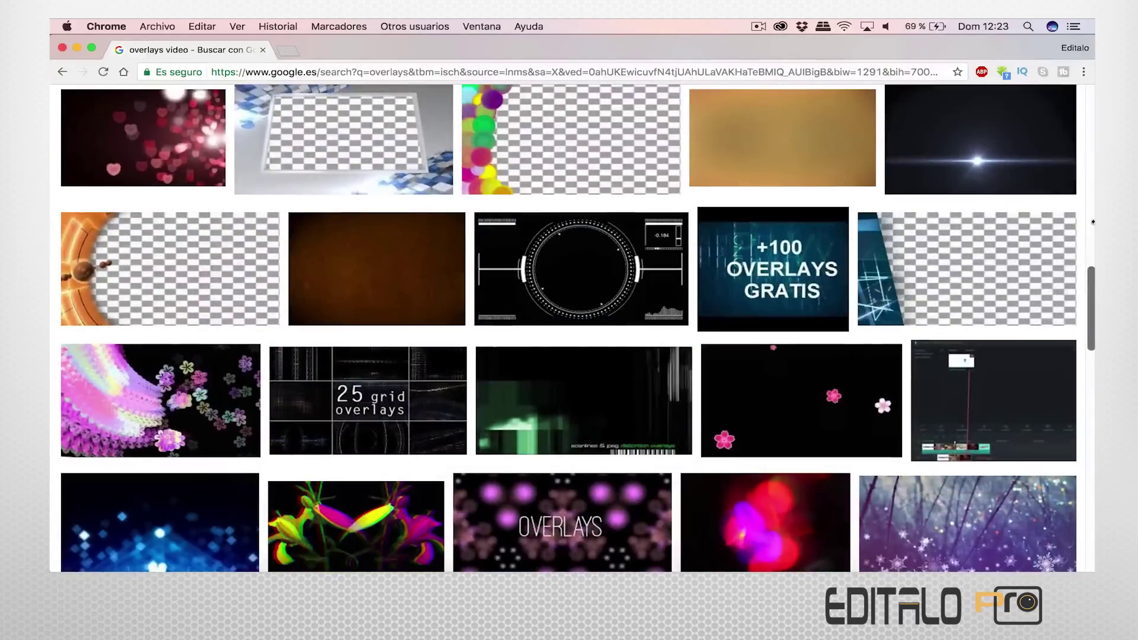
{"action": "scroll", "coordinate": [1092, 222], "scroll_direction": "down", "scroll_amount": 8}
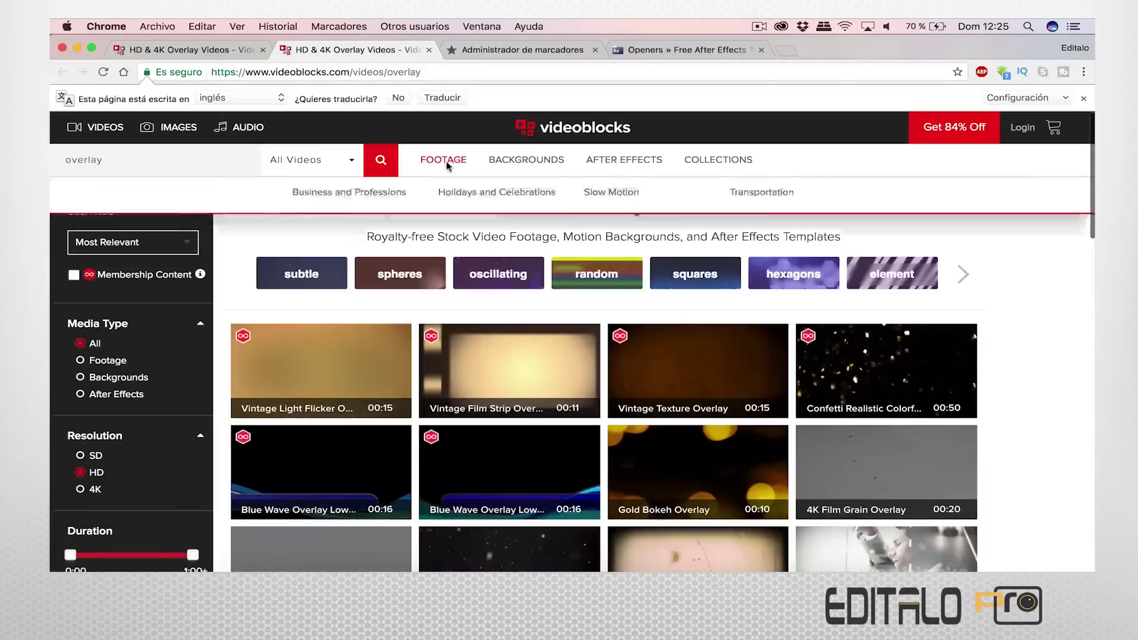
Place Texto en pantalla.mp4 on V3 at the start of the 'fondo video' sequence.
{"action": "mouse_move", "coordinate": [454, 166]}
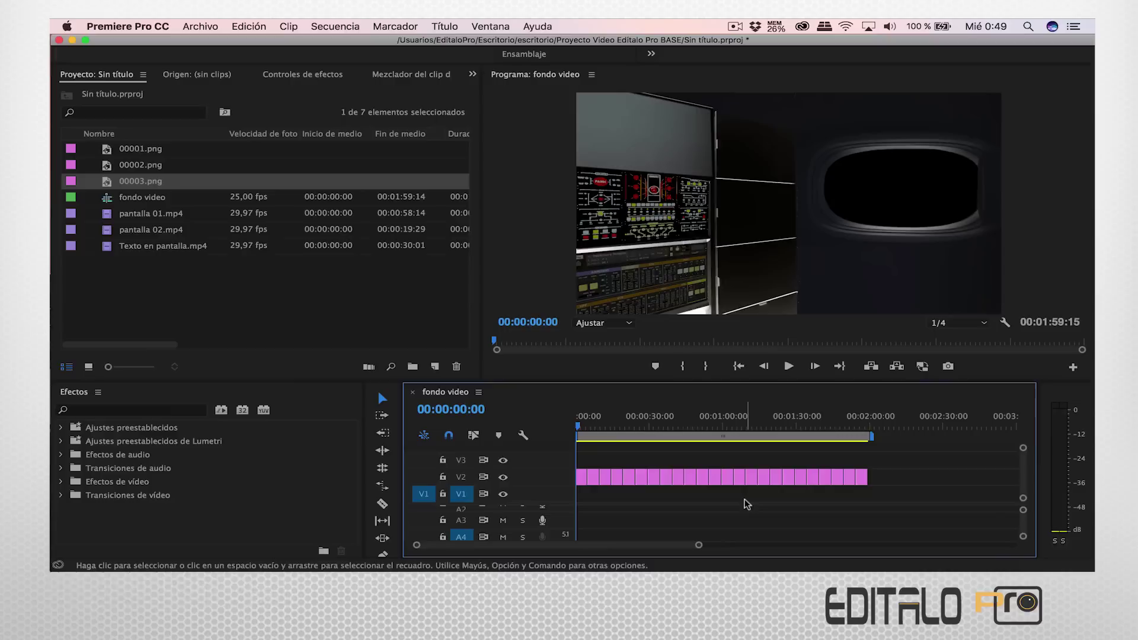
{"action": "left_click", "coordinate": [109, 248]}
{"action": "mouse_move", "coordinate": [510, 388]}
{"action": "left_mouse_down"}
{"action": "mouse_move", "coordinate": [590, 464]}
{"action": "mouse_move", "coordinate": [572, 465]}
{"action": "left_mouse_up"}
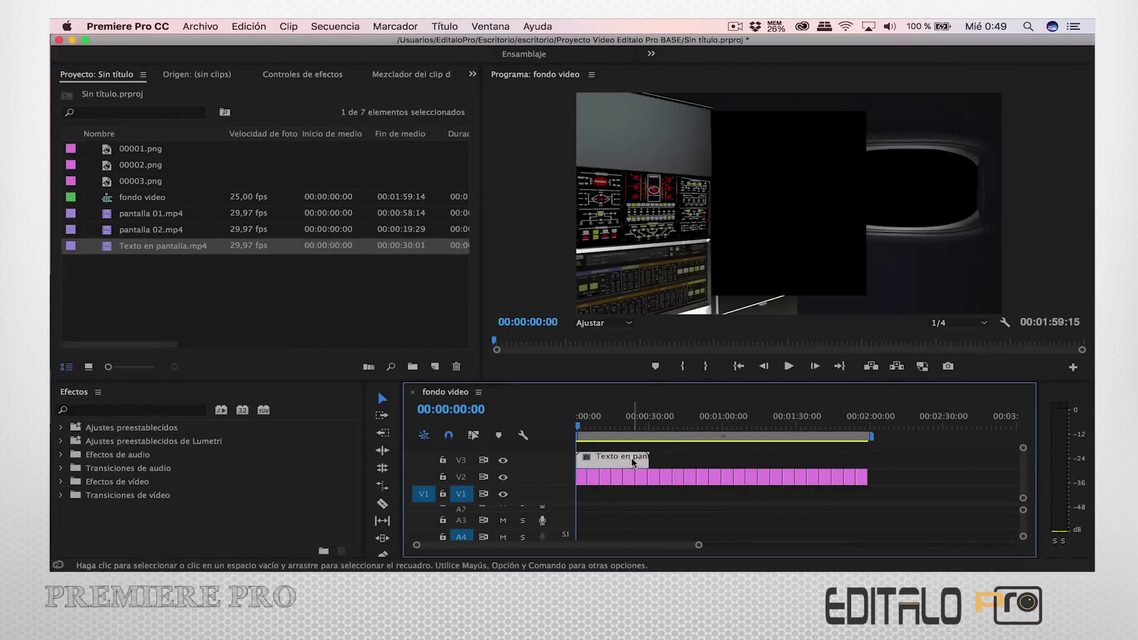
Rate-stretch Texto en pantalla so it ends with the frame clips.
{"action": "left_click", "coordinate": [383, 485]}
{"action": "left_click_drag", "start_coordinate": [645, 461], "coordinate": [864, 464]}
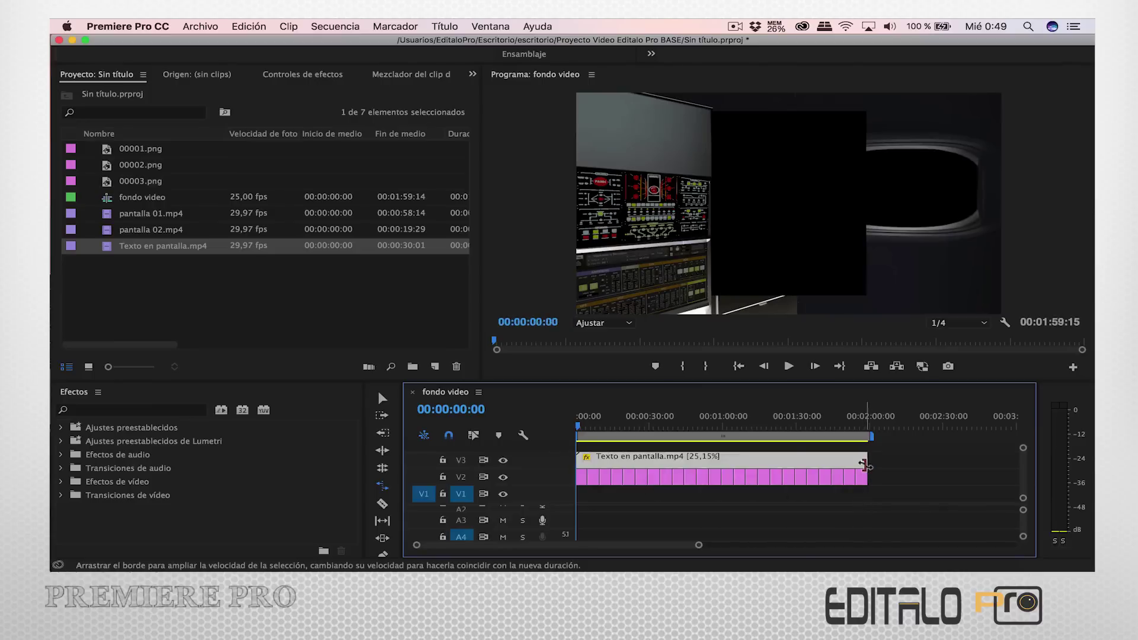
{"action": "left_click_drag", "start_coordinate": [580, 425], "coordinate": [660, 427]}
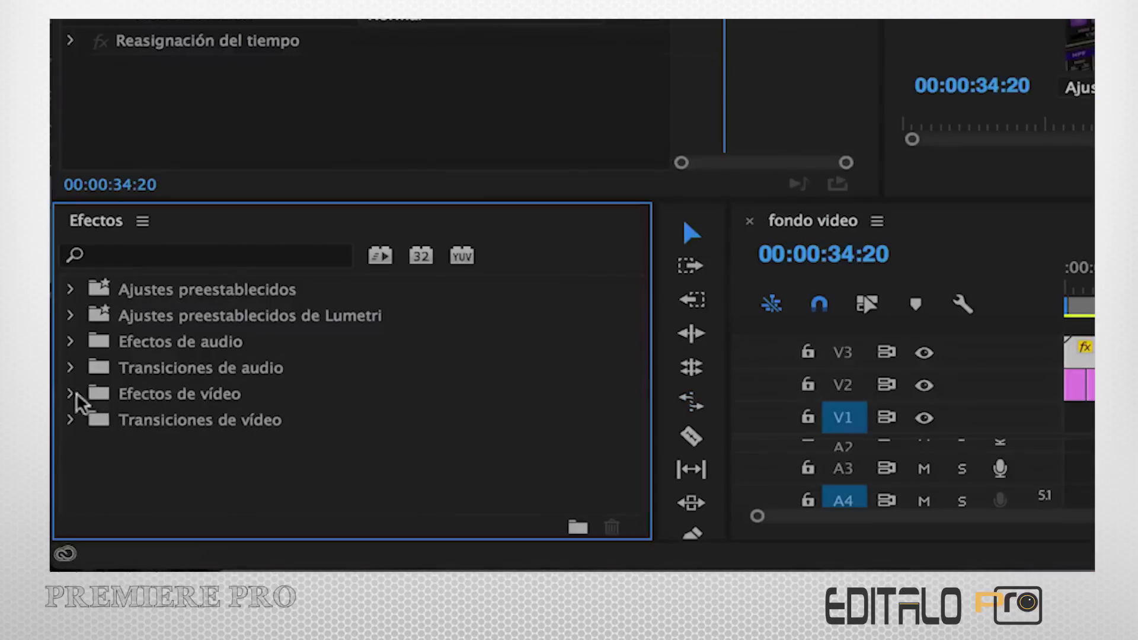
Apply the Distorsionar > Posicionar bordes effect to the Texto en pantalla clip.
{"action": "left_click", "coordinate": [61, 481]}
{"action": "scroll", "coordinate": [113, 472], "scroll_direction": "down", "scroll_amount": 3}
{"action": "scroll", "coordinate": [98, 451], "scroll_direction": "down", "scroll_amount": 3}
{"action": "double_click", "coordinate": [145, 319]}
{"action": "scroll", "coordinate": [195, 385], "scroll_direction": "down", "scroll_amount": 5}
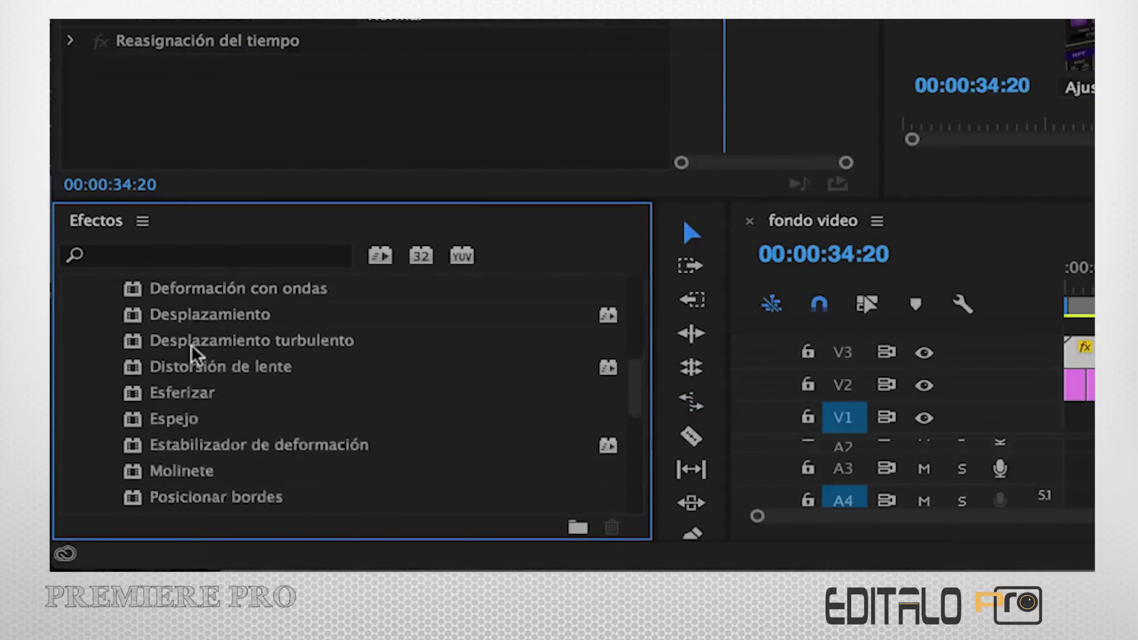
{"action": "left_click", "coordinate": [192, 446]}
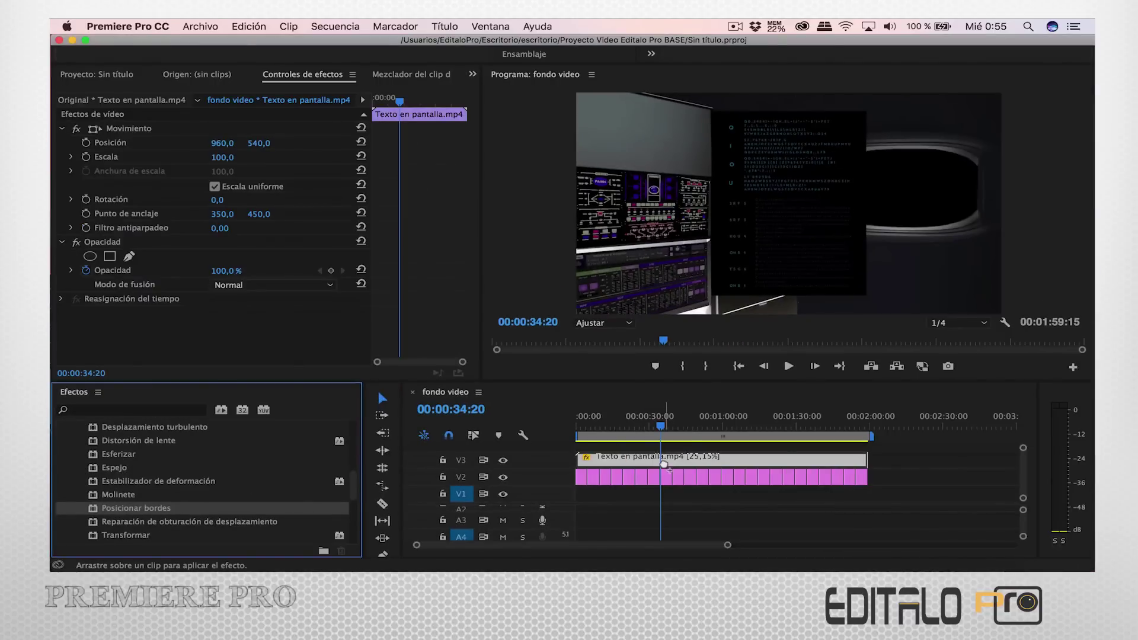
{"action": "left_click_drag", "start_coordinate": [663, 464], "coordinate": [664, 464]}
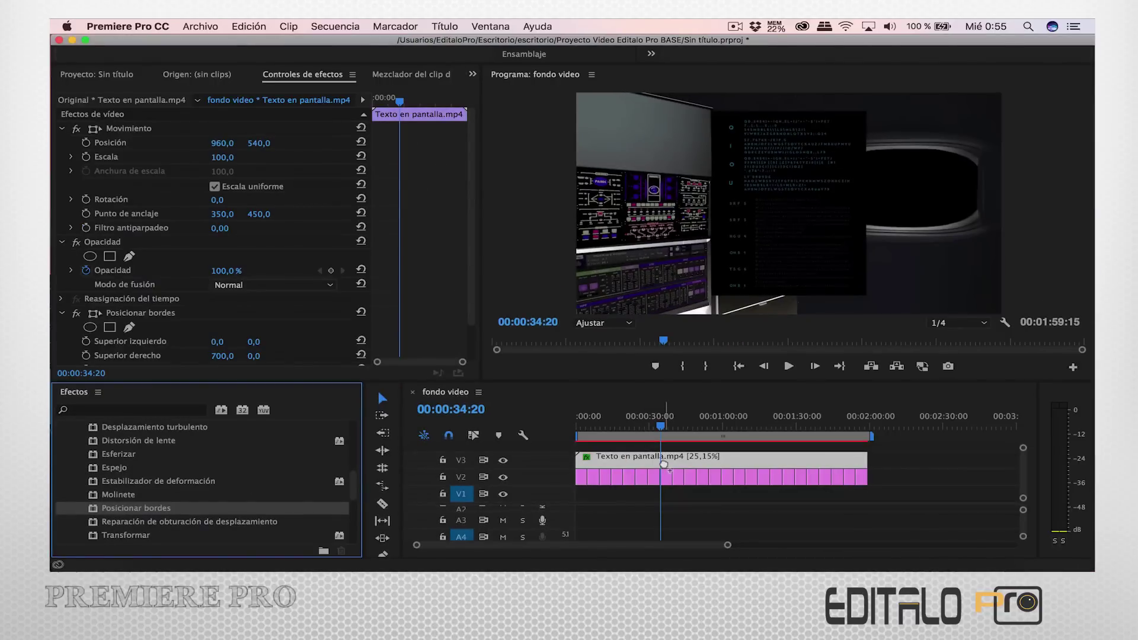
Pin the text clip's top and bottom corners onto the ship's wall screen.
{"action": "left_click_drag", "start_coordinate": [476, 226], "coordinate": [474, 275]}
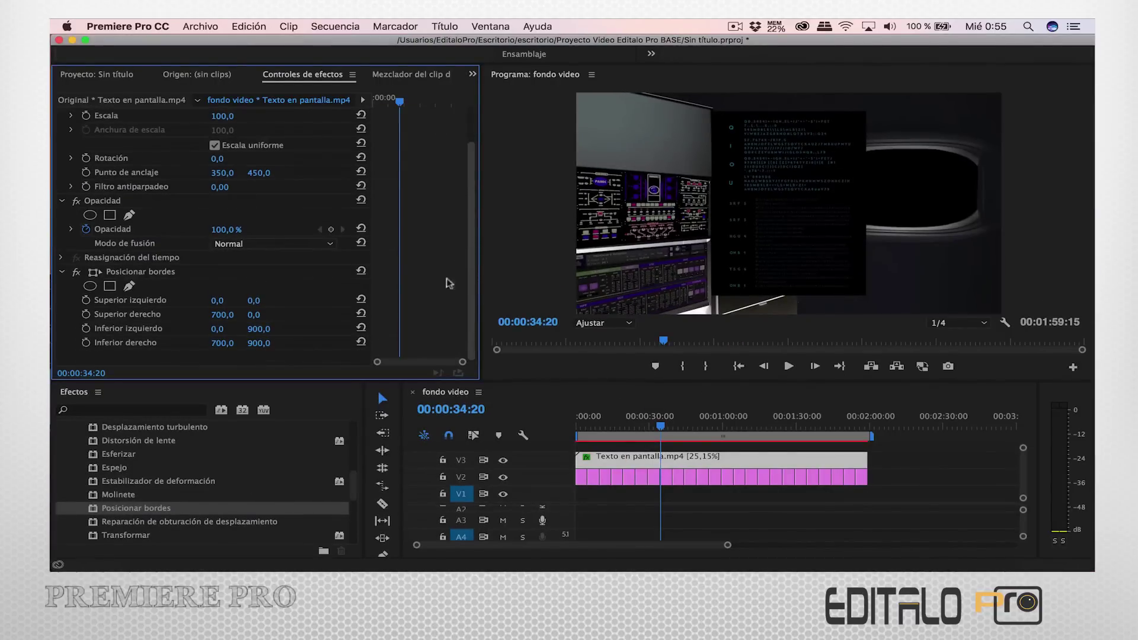
{"action": "left_click_drag", "start_coordinate": [216, 301], "coordinate": [178, 300]}
{"action": "mouse_move", "coordinate": [254, 301]}
{"action": "left_mouse_down"}
{"action": "mouse_move", "coordinate": [196, 315]}
{"action": "mouse_move", "coordinate": [249, 314]}
{"action": "left_mouse_up"}
{"action": "left_click_drag", "start_coordinate": [217, 329], "coordinate": [178, 328]}
{"action": "left_click_drag", "start_coordinate": [258, 329], "coordinate": [284, 329]}
{"action": "left_click_drag", "start_coordinate": [222, 343], "coordinate": [178, 343]}
{"action": "left_click_drag", "start_coordinate": [258, 343], "coordinate": [225, 343]}
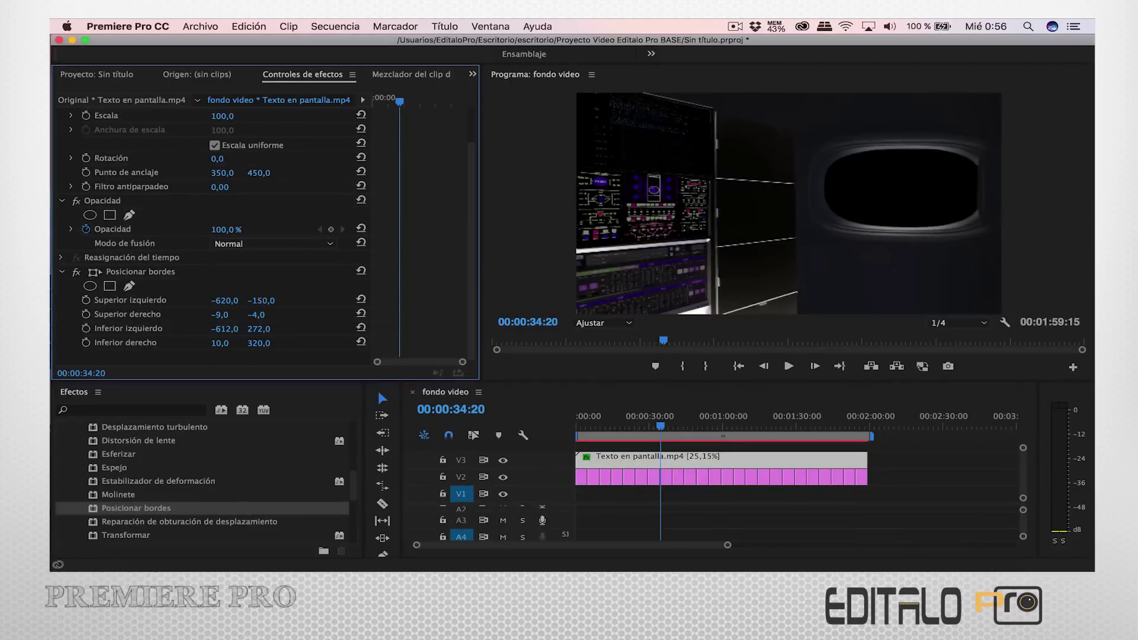
{"action": "mouse_move", "coordinate": [260, 301]}
{"action": "left_mouse_down"}
{"action": "mouse_move", "coordinate": [231, 314]}
{"action": "mouse_move", "coordinate": [257, 314]}
{"action": "left_mouse_up"}
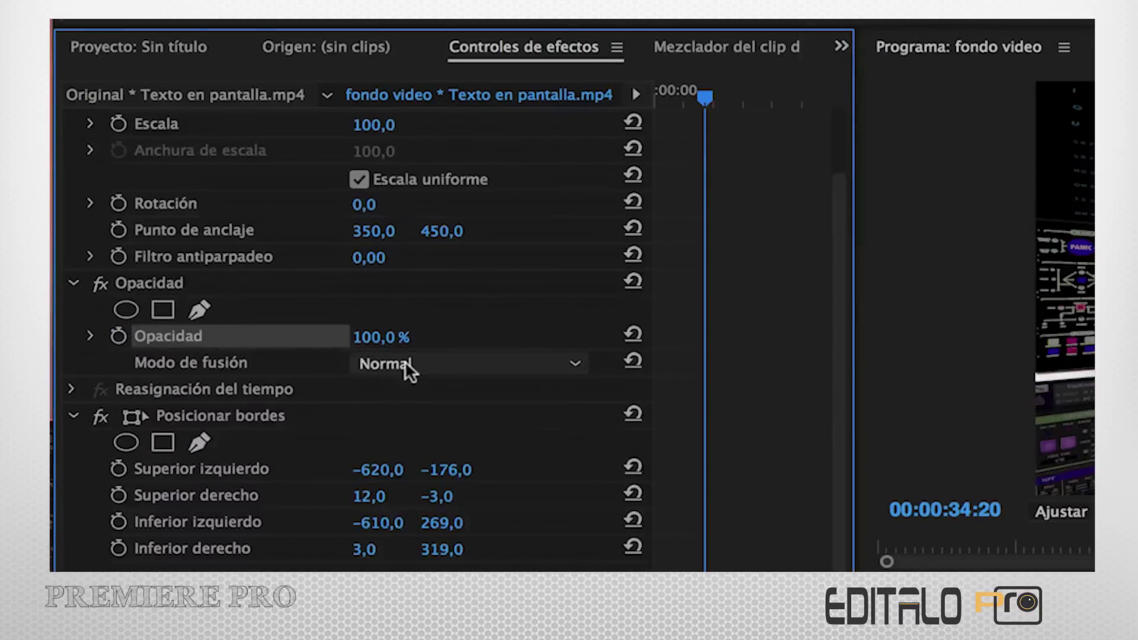
Set the text clip's Modo de fusión to Pantalla and place pantalla 01.mp4 on V4.
{"action": "left_click", "coordinate": [405, 364]}
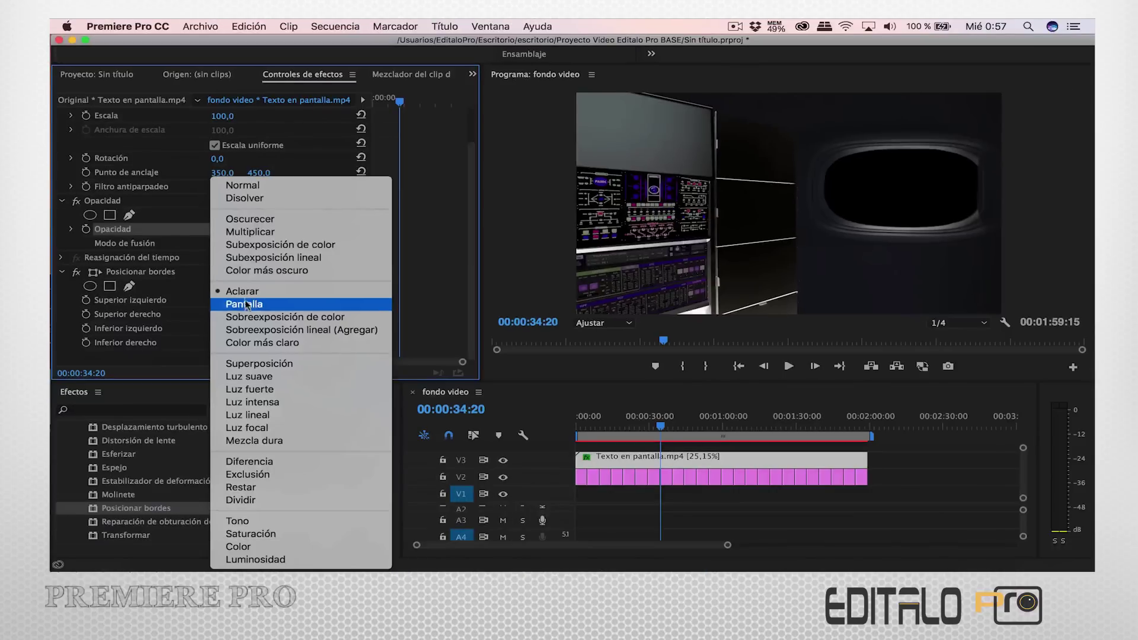
{"action": "left_click", "coordinate": [247, 304]}
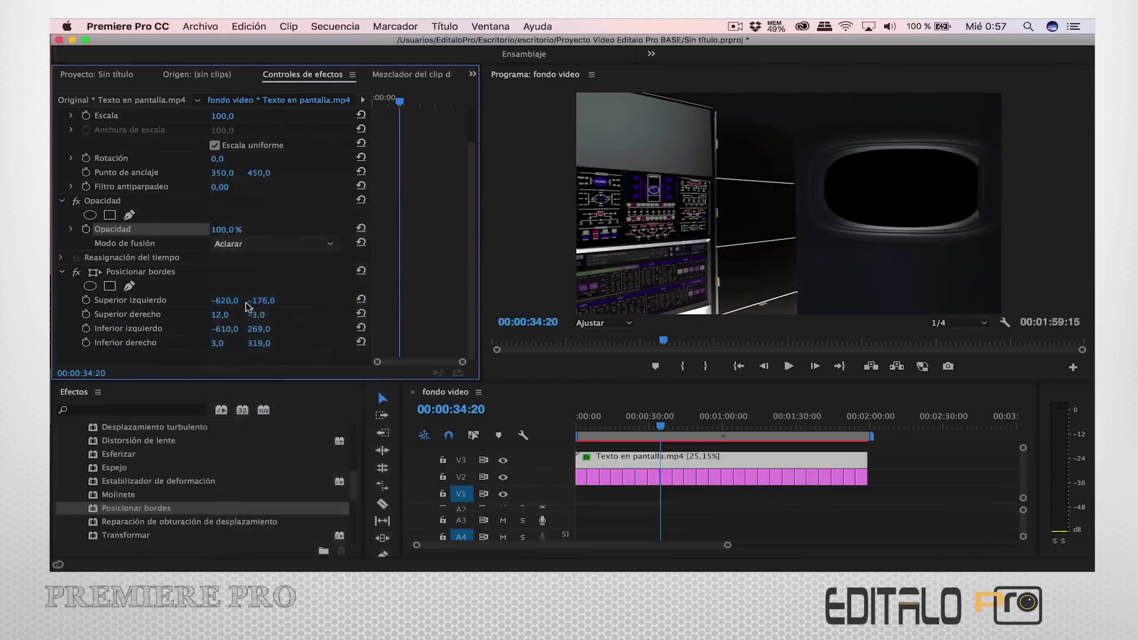
{"action": "left_click", "coordinate": [121, 76]}
{"action": "mouse_move", "coordinate": [112, 216]}
{"action": "left_mouse_down"}
{"action": "mouse_move", "coordinate": [820, 446]}
{"action": "mouse_move", "coordinate": [866, 446]}
{"action": "left_mouse_up"}
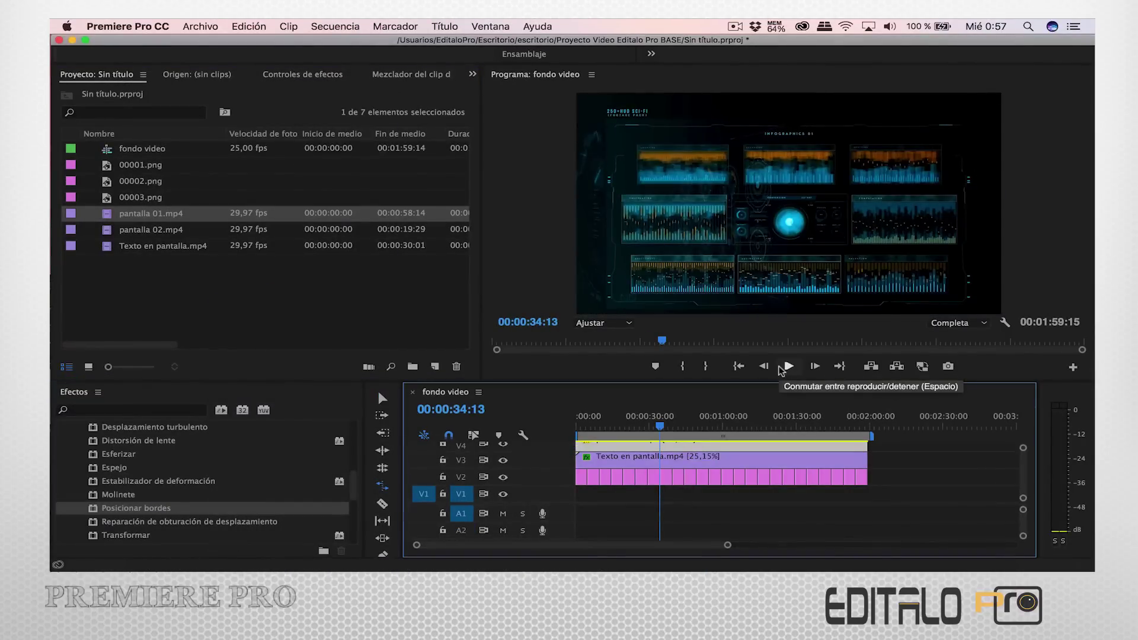
Scale pantalla 01 to 30, move it up, add Posicionar bordes, and blend it in Pantalla.
{"action": "key", "text": "shift+5"}
{"action": "left_click_drag", "start_coordinate": [220, 157], "coordinate": [188, 157]}
{"action": "left_click_drag", "start_coordinate": [259, 143], "coordinate": [106, 143]}
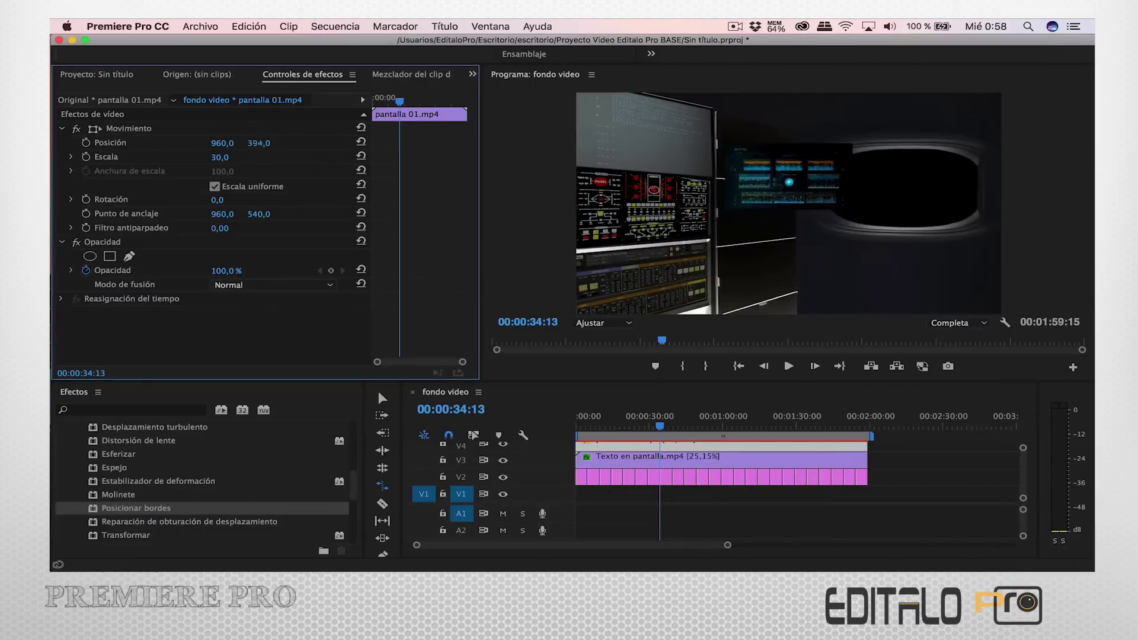
{"action": "left_click", "coordinate": [150, 512]}
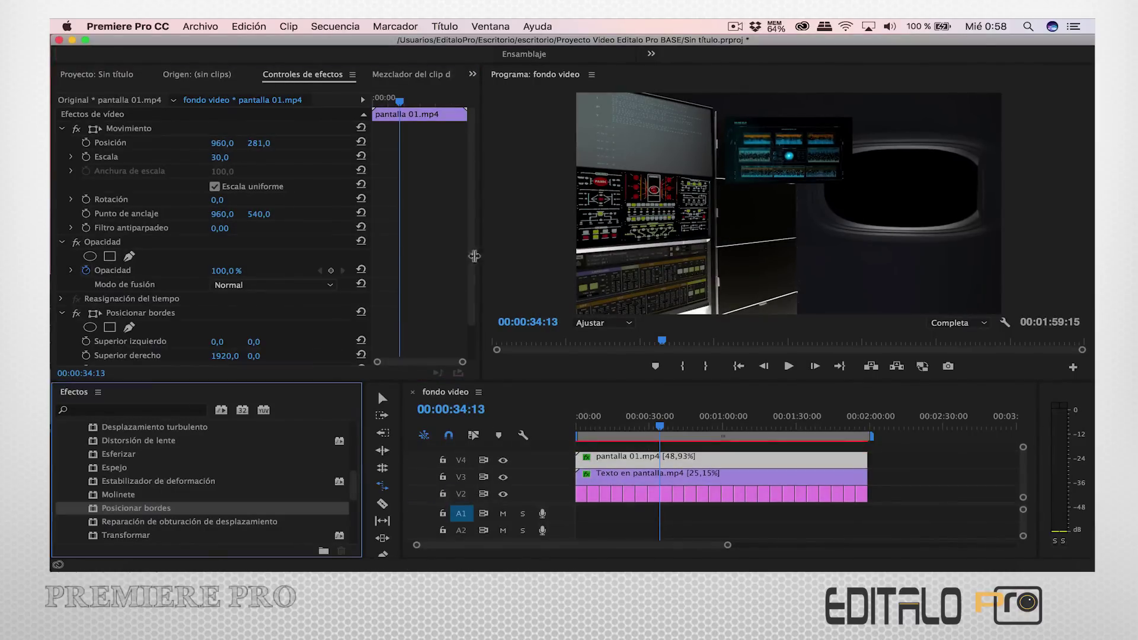
{"action": "left_click_drag", "start_coordinate": [150, 513], "coordinate": [207, 267]}
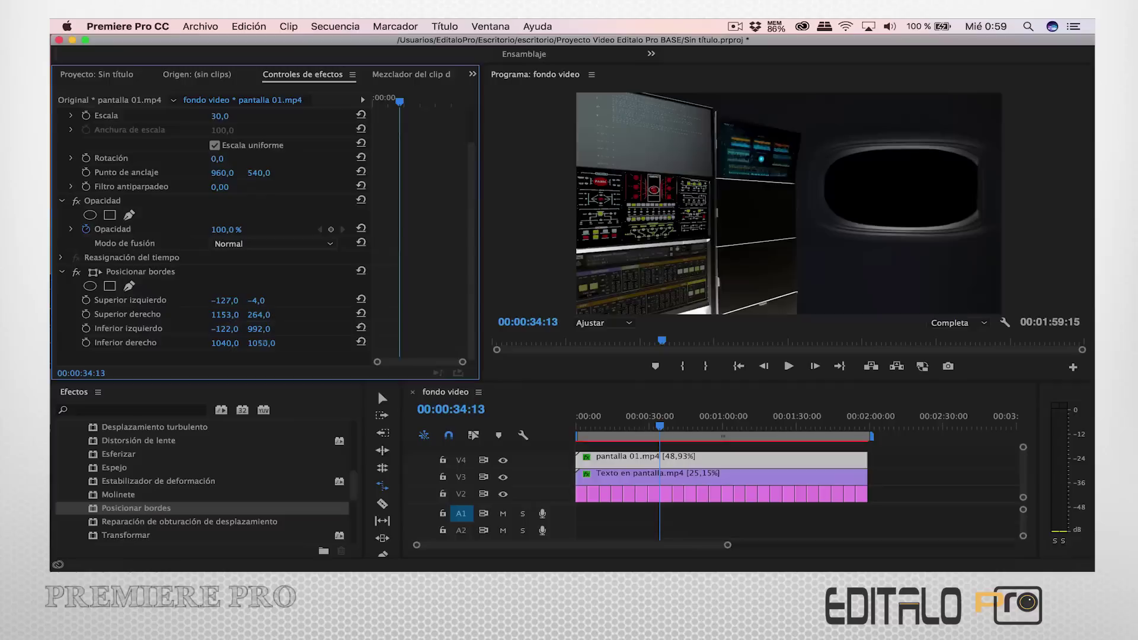
{"action": "left_click", "coordinate": [231, 244]}
{"action": "left_click", "coordinate": [245, 304]}
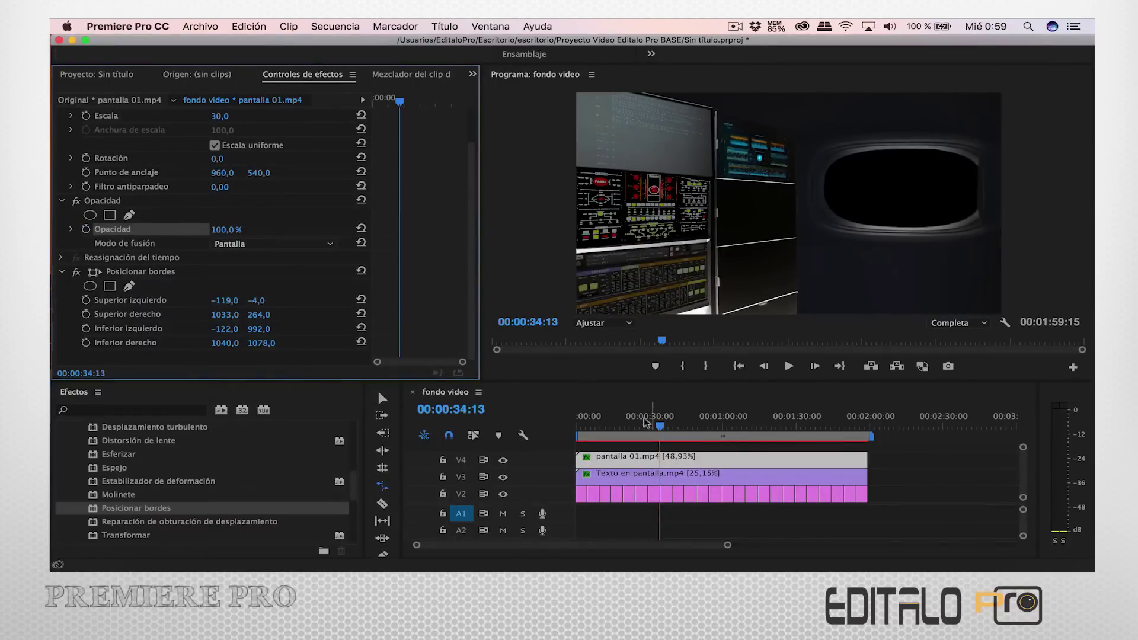
Add pantalla 02.mp4 on V5 with Posicionar bordes, and place fondo tierra espacio.mov on V1.
{"action": "left_click_drag", "start_coordinate": [660, 425], "coordinate": [784, 426]}
{"action": "key", "text": "shift+1"}
{"action": "mouse_move", "coordinate": [148, 231]}
{"action": "left_mouse_down"}
{"action": "mouse_move", "coordinate": [599, 458]}
{"action": "mouse_move", "coordinate": [864, 463]}
{"action": "left_mouse_up"}
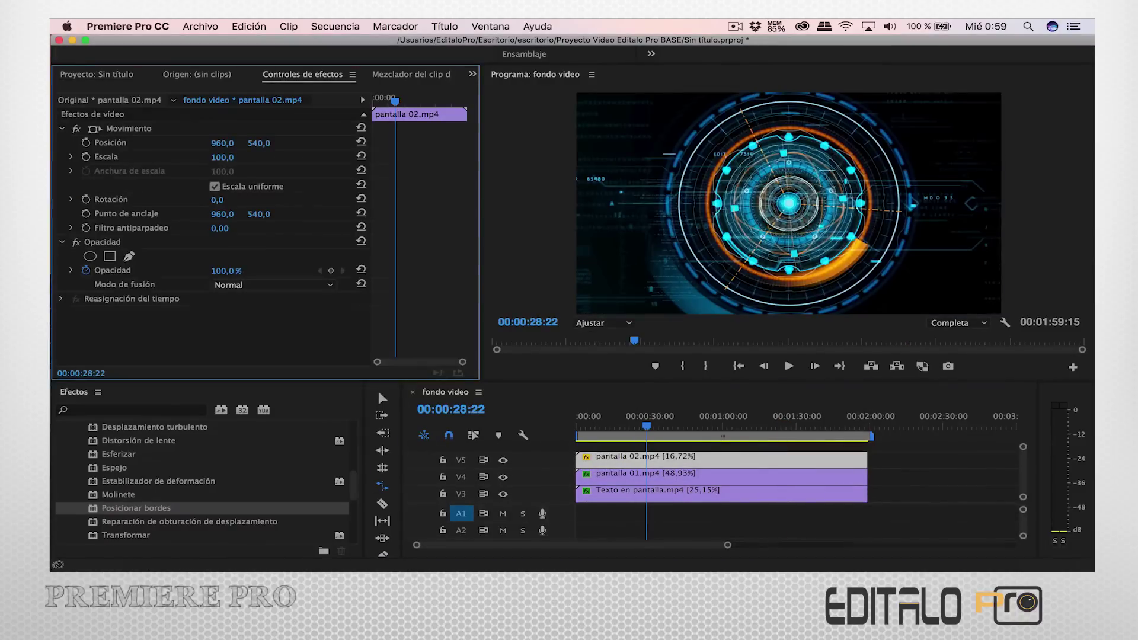
{"action": "left_click_drag", "start_coordinate": [135, 508], "coordinate": [652, 458]}
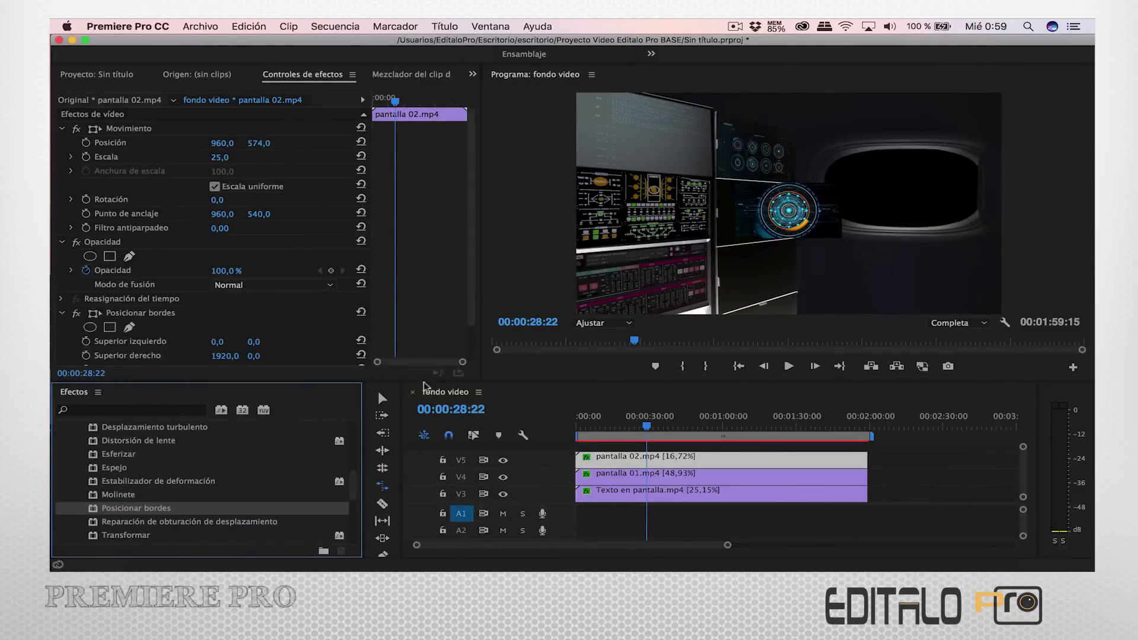
{"action": "scroll", "coordinate": [161, 330], "scroll_direction": "down", "scroll_amount": 3}
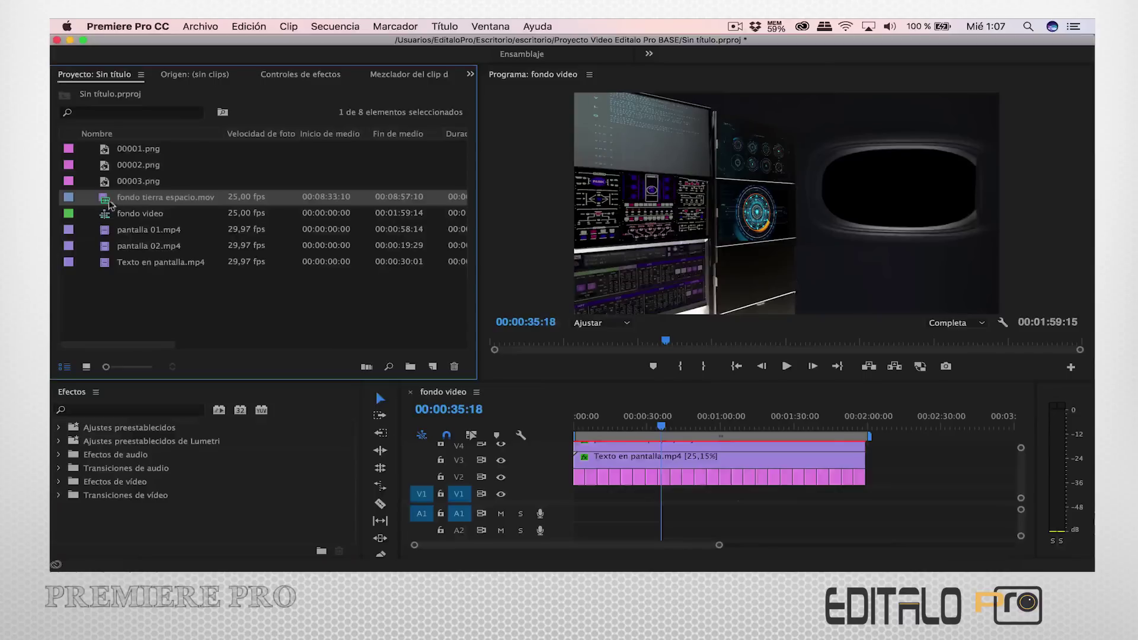
{"action": "mouse_move", "coordinate": [110, 203]}
{"action": "left_mouse_down"}
{"action": "mouse_move", "coordinate": [624, 496]}
{"action": "mouse_move", "coordinate": [854, 519]}
{"action": "left_mouse_up"}
Stretch the earth clip to the sequence end, then move and shrink it into the porthole.
{"action": "key", "text": "r"}
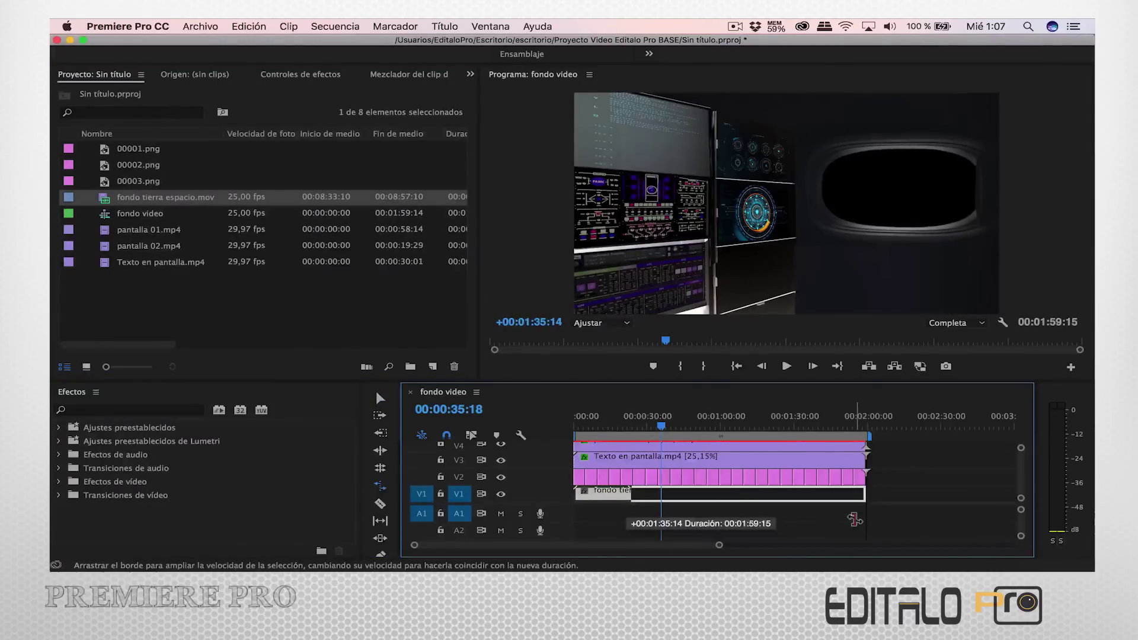
{"action": "key", "text": "v"}
{"action": "left_click", "coordinate": [301, 74]}
{"action": "mouse_move", "coordinate": [219, 157]}
{"action": "left_mouse_down"}
{"action": "mouse_move", "coordinate": [198, 157]}
{"action": "mouse_move", "coordinate": [273, 143]}
{"action": "mouse_move", "coordinate": [201, 157]}
{"action": "mouse_move", "coordinate": [196, 143]}
{"action": "left_mouse_up"}
{"action": "left_click", "coordinate": [608, 418]}
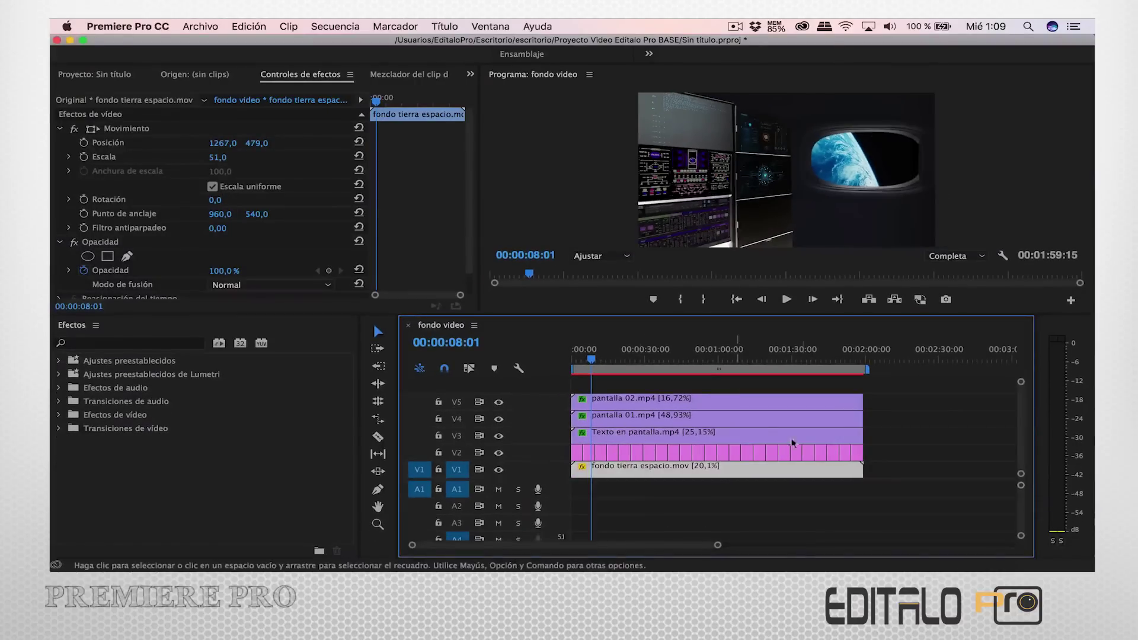
Select all timeline clips and nest them as 'Fondo video'.
{"action": "key", "text": "super+a"}
{"action": "right_click", "coordinate": [657, 414]}
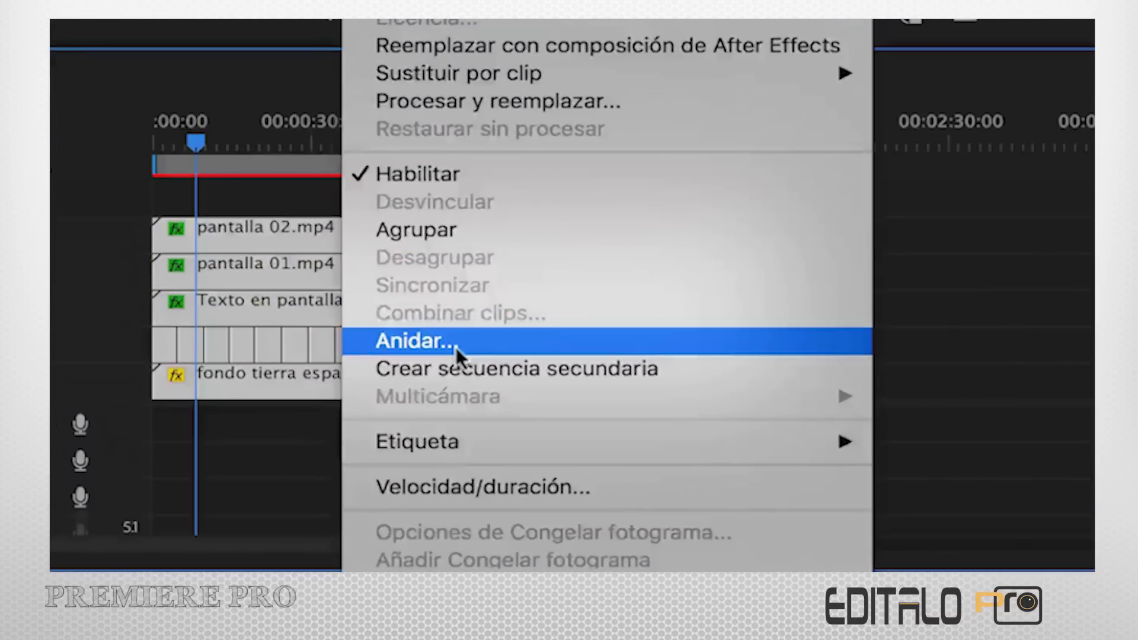
{"action": "left_click", "coordinate": [456, 347]}
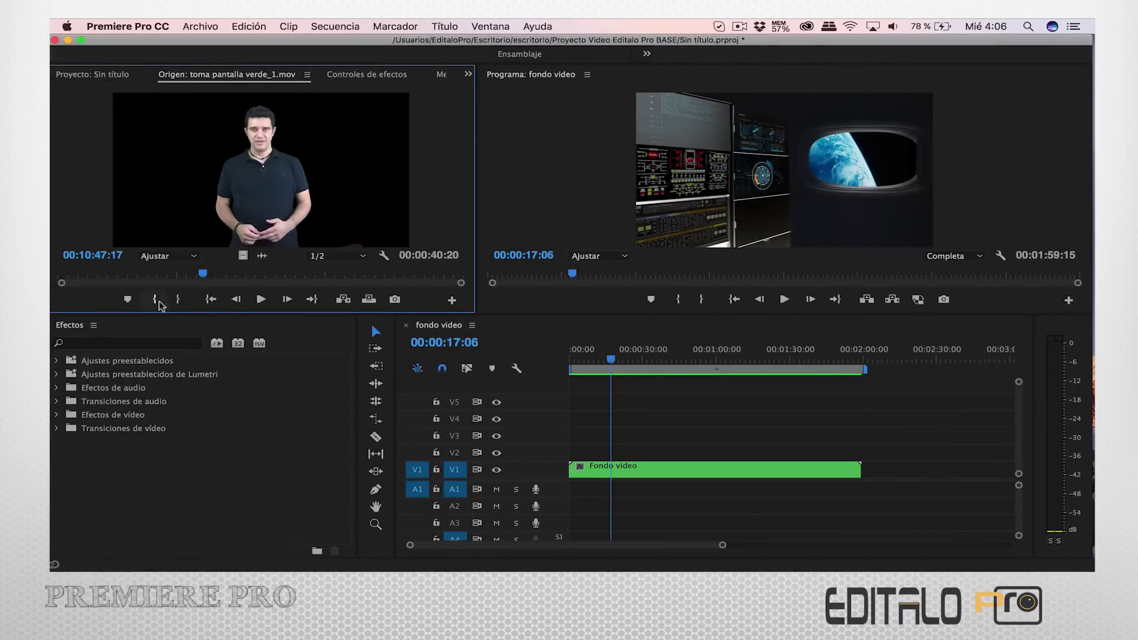
Mark In and Out on the green-screen presenter take and place it on V2/A2.
{"action": "left_click", "coordinate": [163, 299]}
{"action": "left_click_drag", "start_coordinate": [202, 281], "coordinate": [436, 280]}
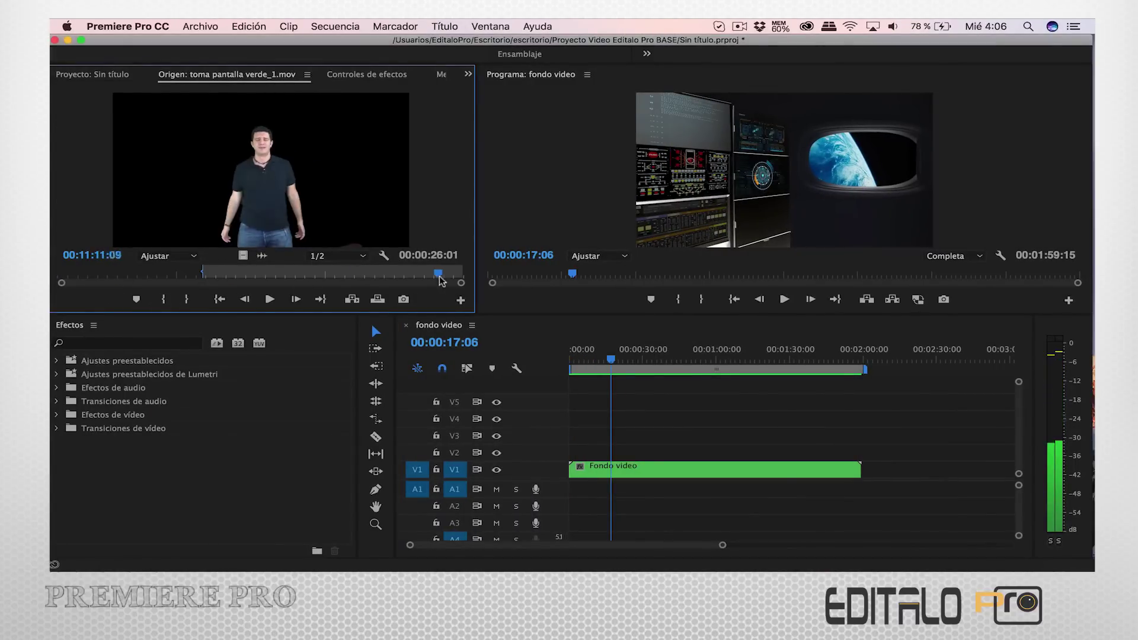
{"action": "left_click", "coordinate": [187, 299]}
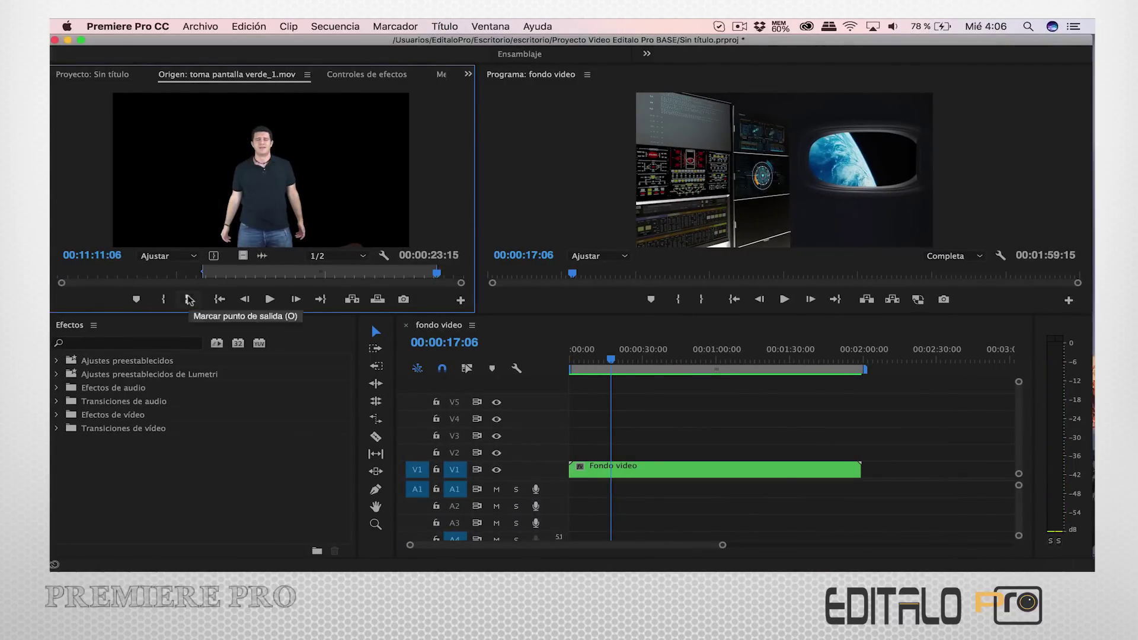
{"action": "left_click_drag", "start_coordinate": [242, 255], "coordinate": [598, 452]}
Cut Fondo video where the presenter clip ends and delete the leftover part.
{"action": "left_click_drag", "start_coordinate": [611, 362], "coordinate": [570, 363]}
{"action": "left_click", "coordinate": [377, 436]}
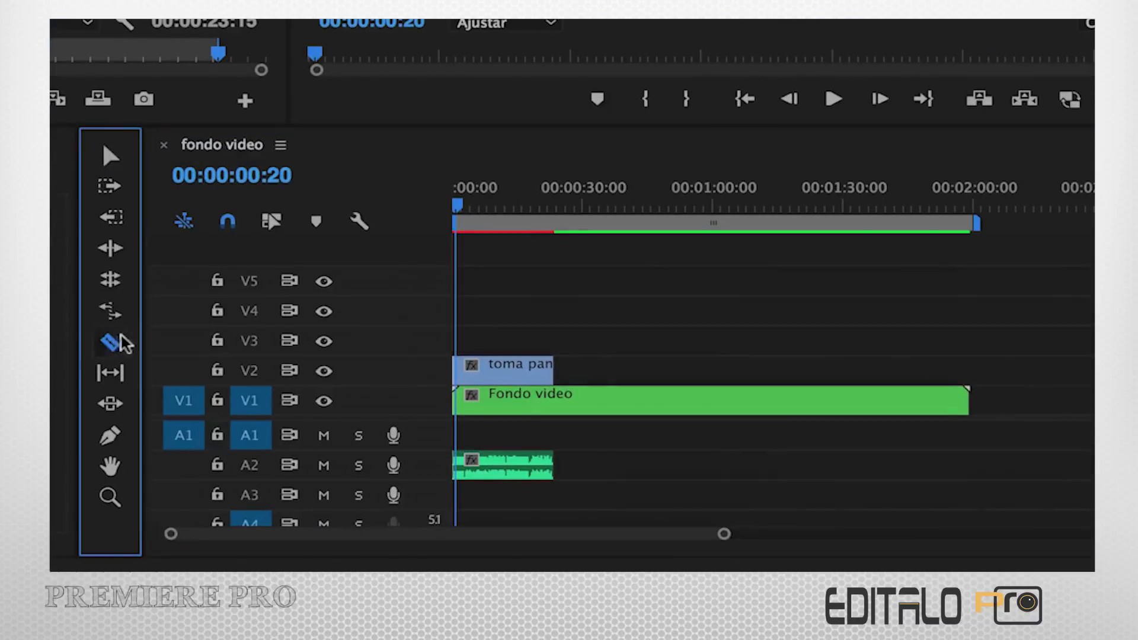
{"action": "left_click", "coordinate": [561, 397]}
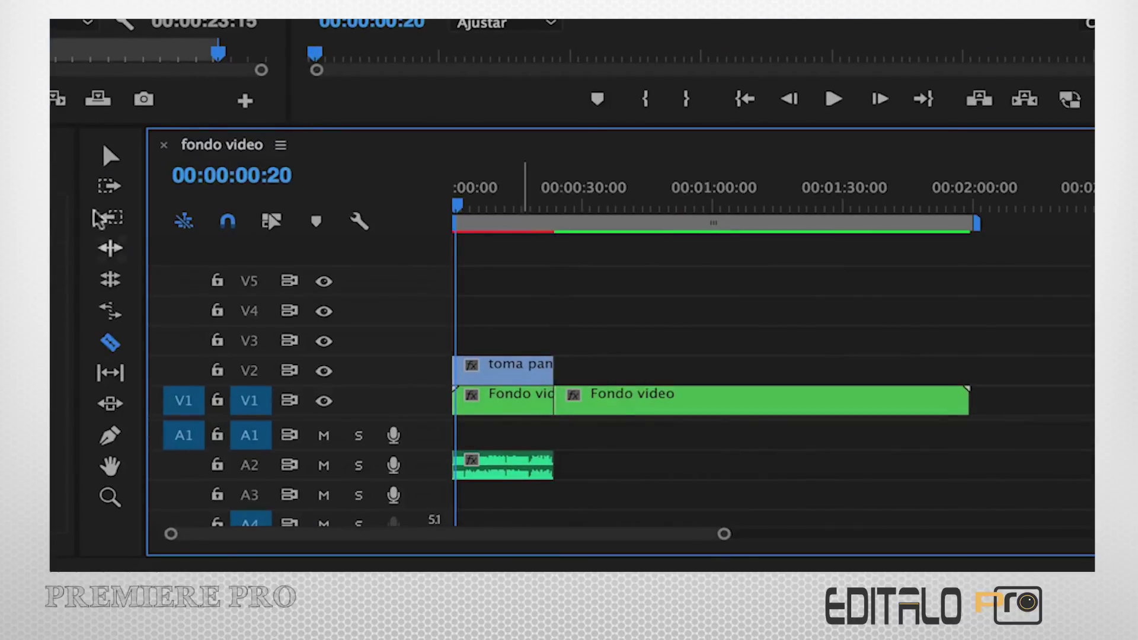
{"action": "left_click", "coordinate": [109, 157]}
{"action": "left_click", "coordinate": [675, 407]}
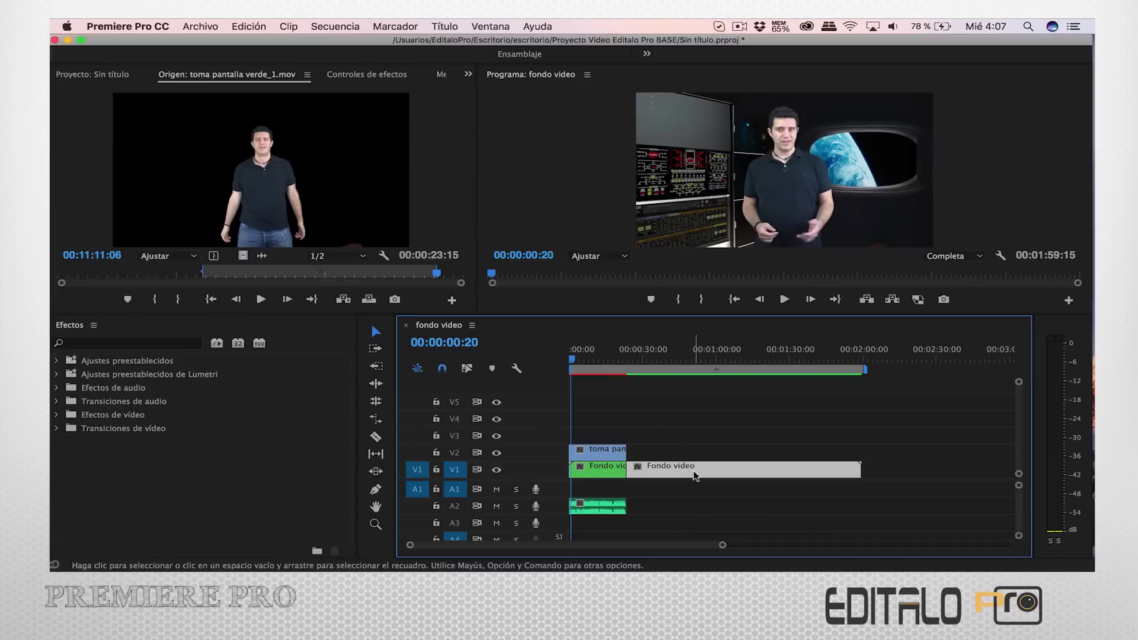
{"action": "key", "text": "Delete"}
Move the presenter and Fondo video clips to start around 28 seconds.
{"action": "left_click_drag", "start_coordinate": [688, 439], "coordinate": [597, 521]}
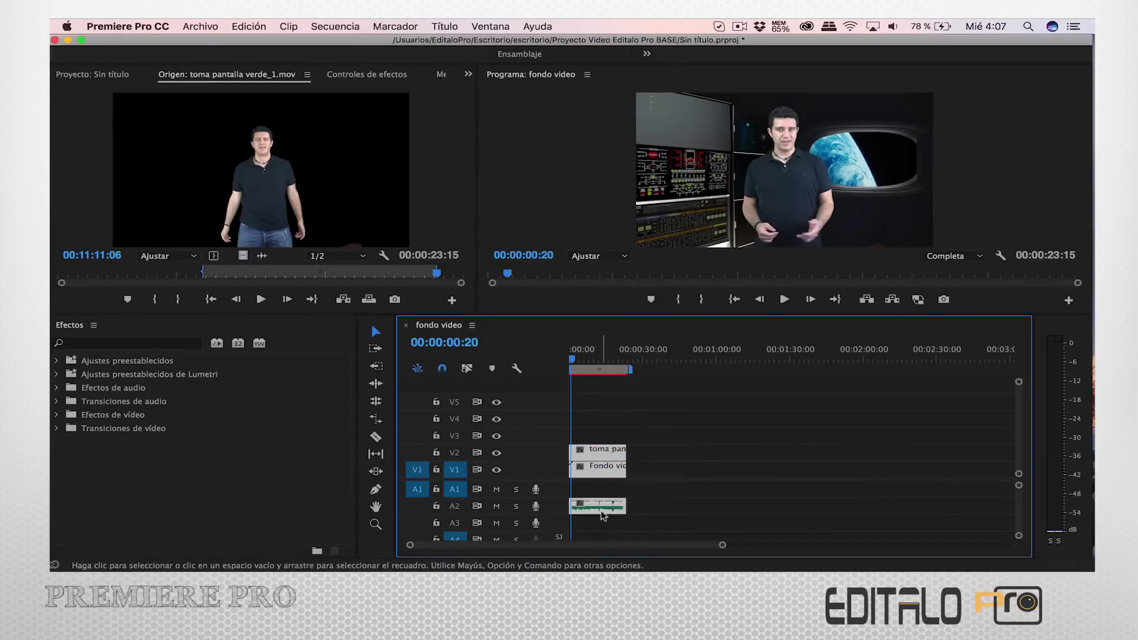
{"action": "left_click_drag", "start_coordinate": [594, 461], "coordinate": [665, 461]}
{"action": "left_click", "coordinate": [646, 355]}
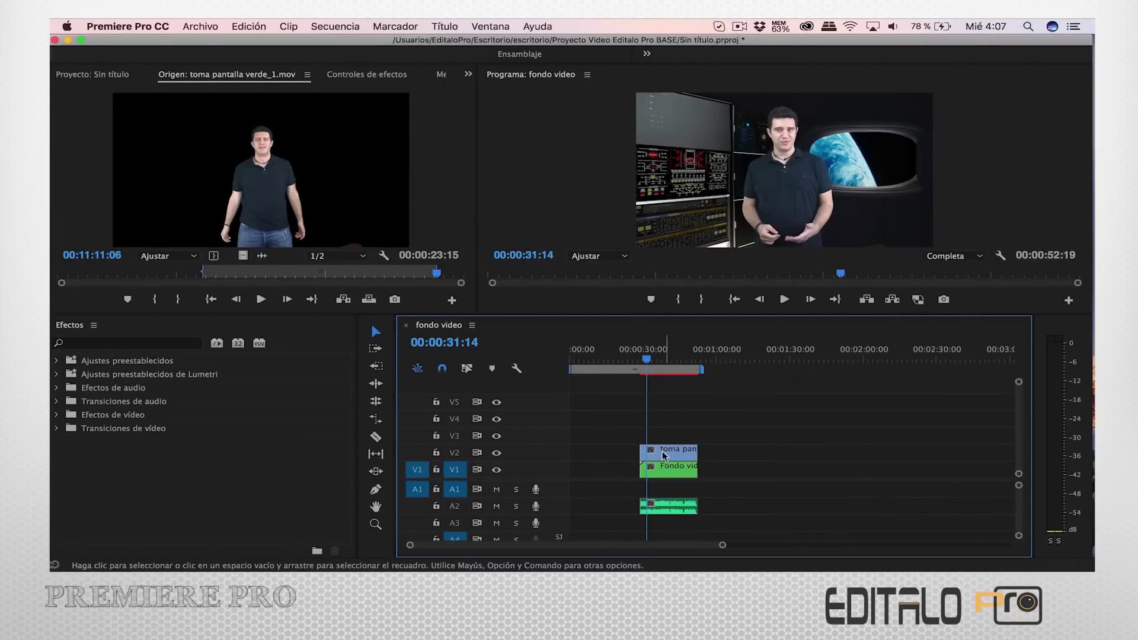
Set the presenter to Posición 622,585 and Escala 106, then add escenario 01.mov to V1.
{"action": "left_click", "coordinate": [360, 76]}
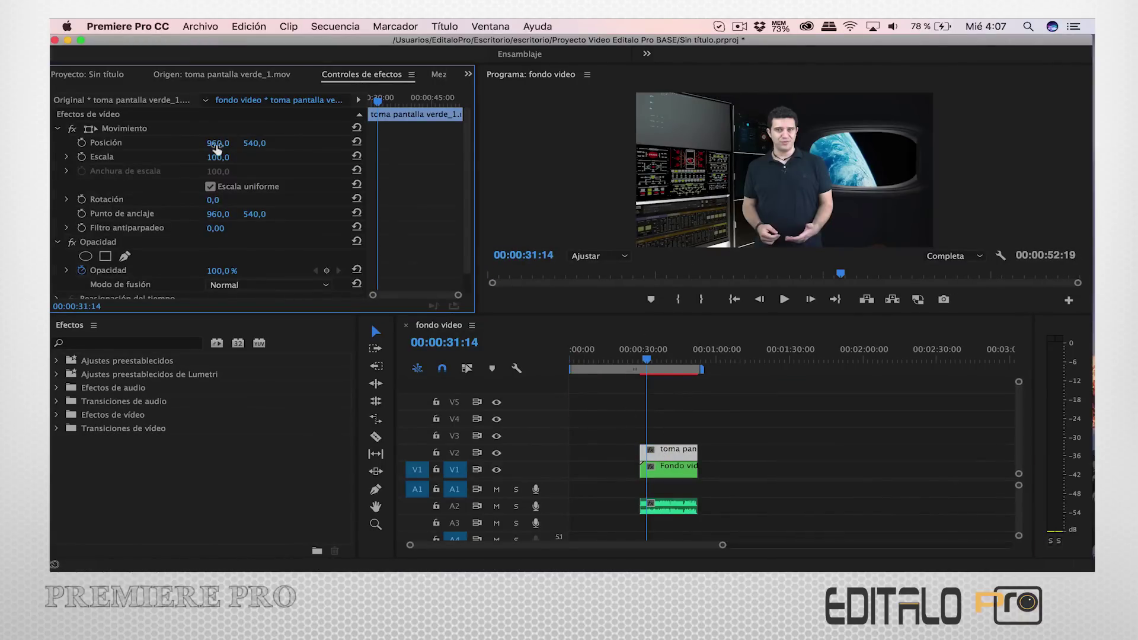
{"action": "left_click_drag", "start_coordinate": [218, 157], "coordinate": [166, 143]}
{"action": "left_click_drag", "start_coordinate": [255, 143], "coordinate": [263, 143]}
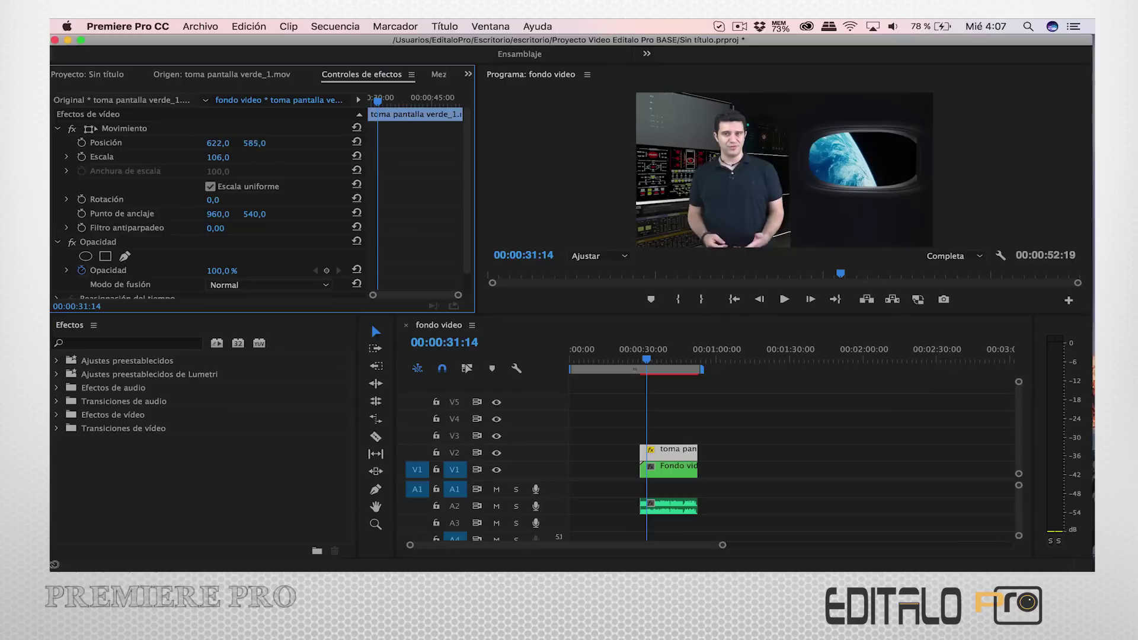
{"action": "left_click", "coordinate": [89, 74]}
{"action": "left_click_drag", "start_coordinate": [148, 196], "coordinate": [778, 457]}
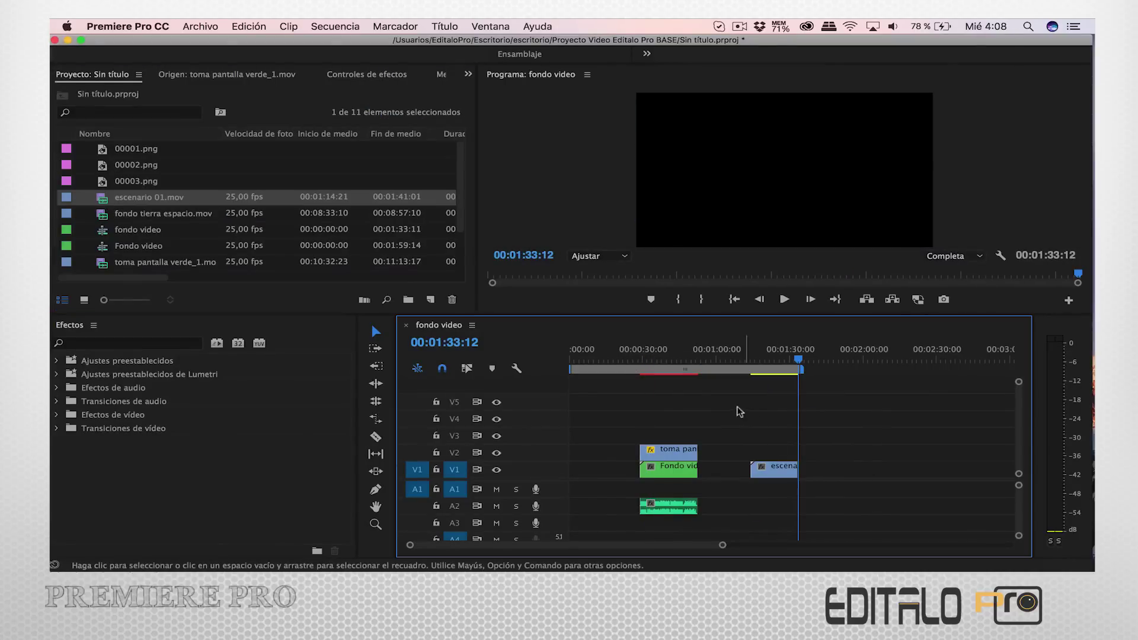
Move escenario 01.mov about 58 seconds earlier against Fondo video, trim its end, and check Lumetri Color.
{"action": "left_click_drag", "start_coordinate": [650, 364], "coordinate": [658, 368]}
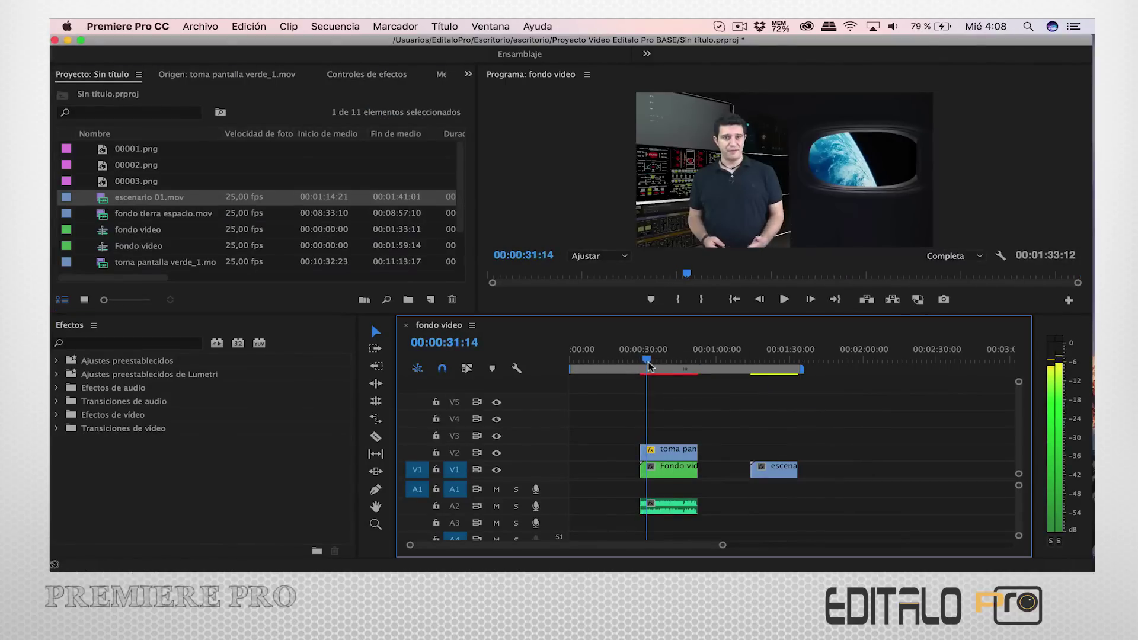
{"action": "mouse_move", "coordinate": [774, 470]}
{"action": "left_mouse_down"}
{"action": "mouse_move", "coordinate": [622, 478]}
{"action": "mouse_move", "coordinate": [664, 469]}
{"action": "left_mouse_up"}
{"action": "key", "text": "="}
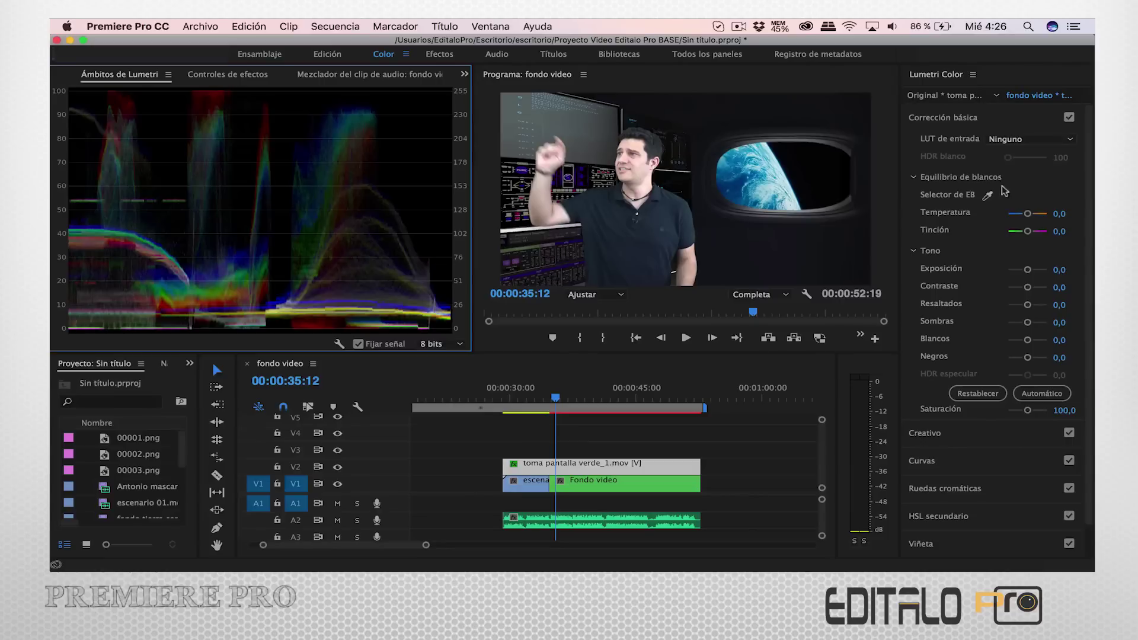
{"action": "left_click", "coordinate": [941, 436]}
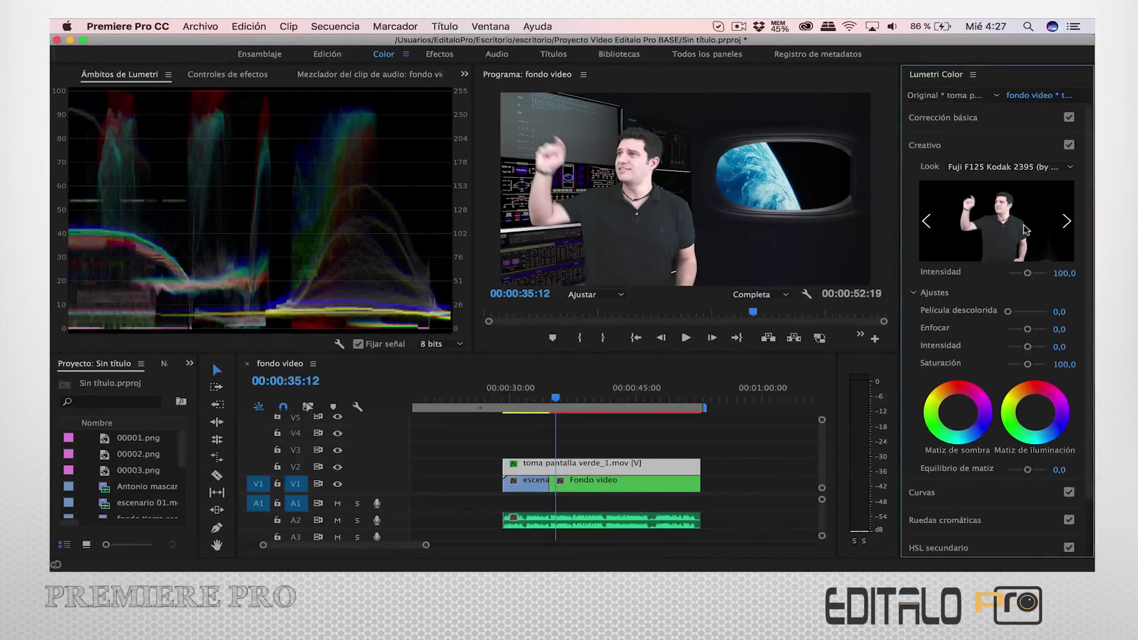
{"action": "left_click", "coordinate": [963, 118]}
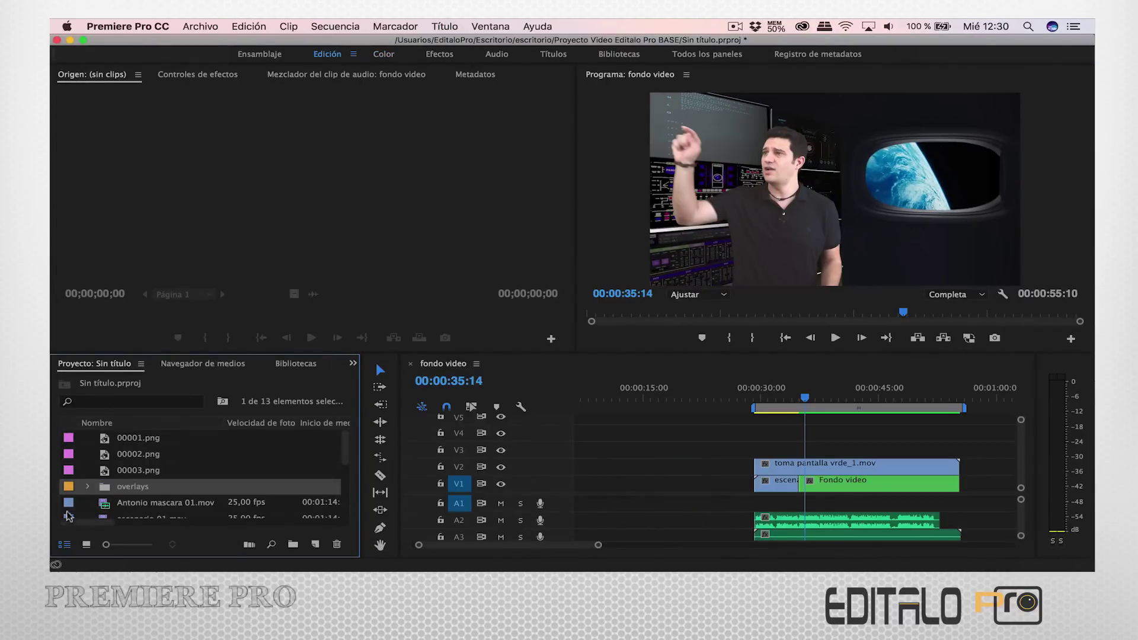
Place the Movement.mp4 overlay from the overlays folder on V3 at the playhead.
{"action": "left_click", "coordinate": [87, 486]}
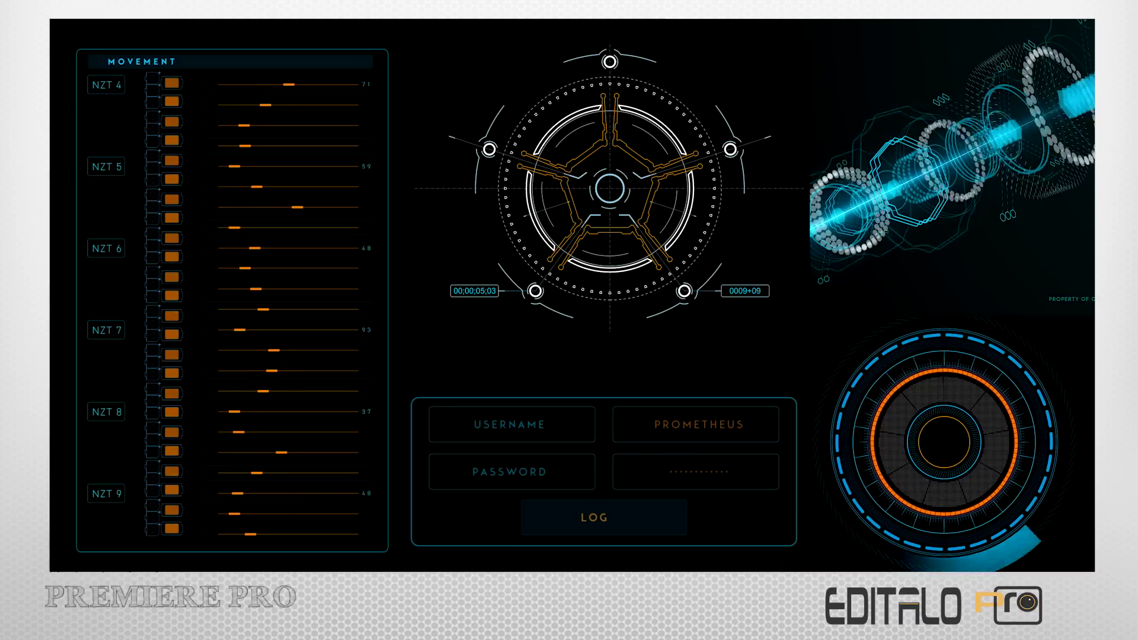
{"action": "scroll", "coordinate": [122, 492], "scroll_direction": "down", "scroll_amount": 5}
{"action": "left_click", "coordinate": [124, 503]}
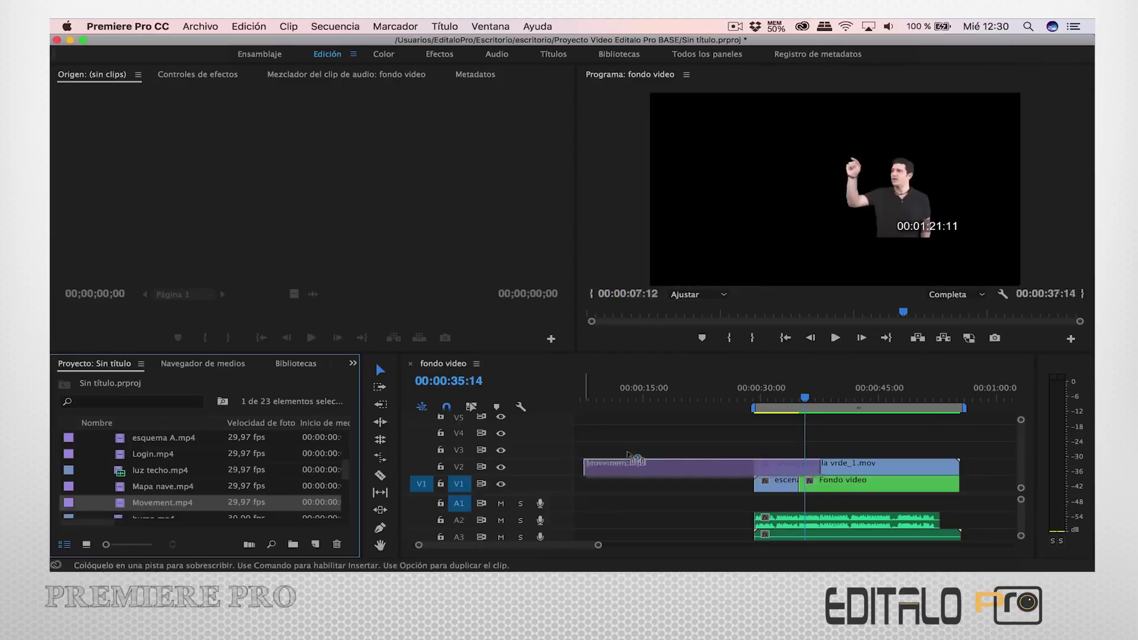
{"action": "left_click_drag", "start_coordinate": [124, 508], "coordinate": [809, 449]}
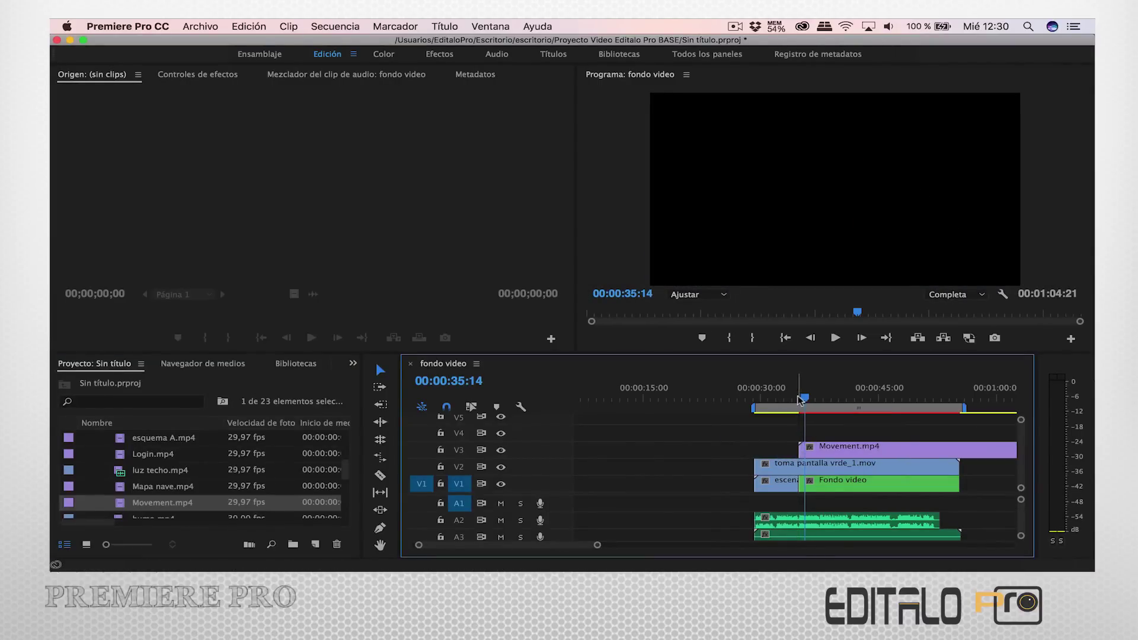
{"action": "left_click", "coordinate": [830, 449]}
{"action": "key", "text": "="}
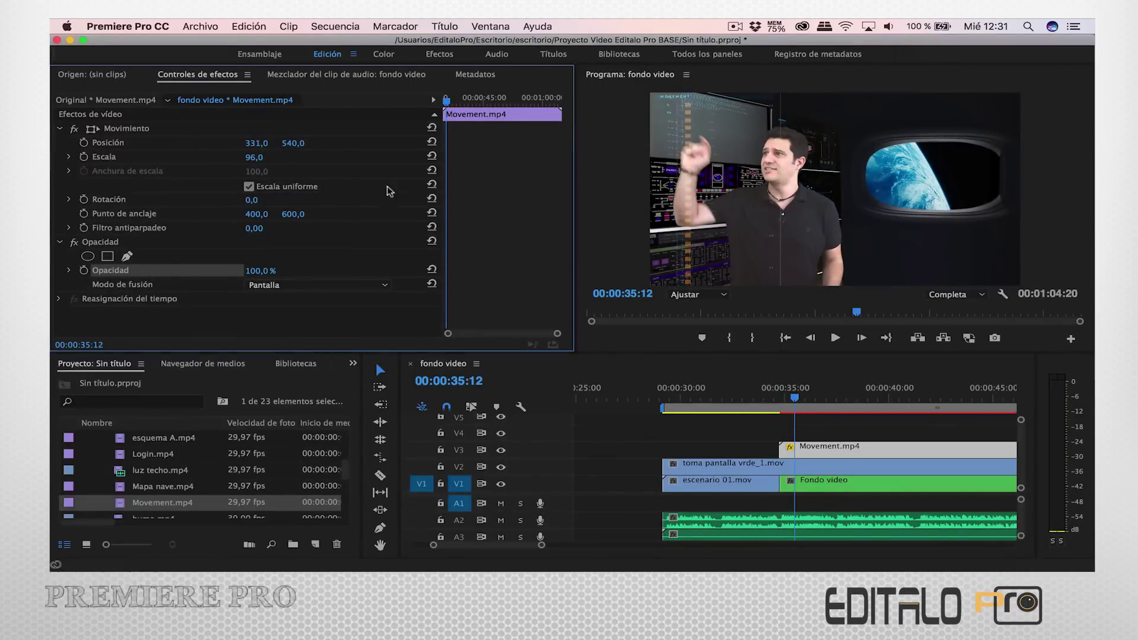
Add Mapa nave.mp4 on V4 with Pantalla blending.
{"action": "left_click_drag", "start_coordinate": [163, 486], "coordinate": [845, 442]}
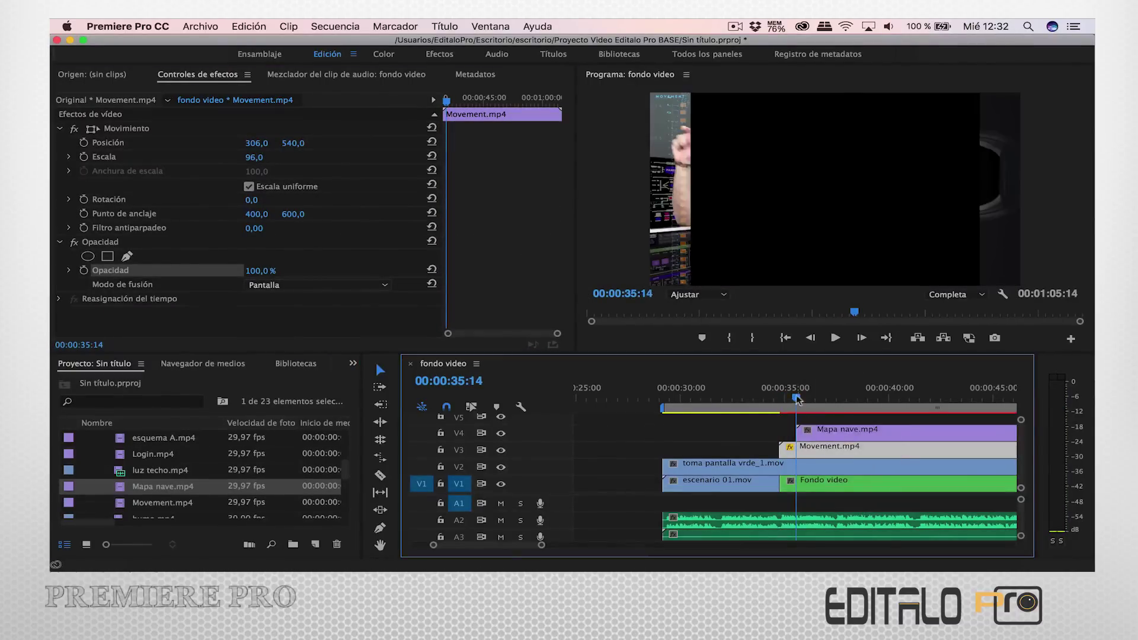
{"action": "left_click", "coordinate": [841, 433]}
{"action": "left_click", "coordinate": [278, 285]}
{"action": "left_click", "coordinate": [278, 303]}
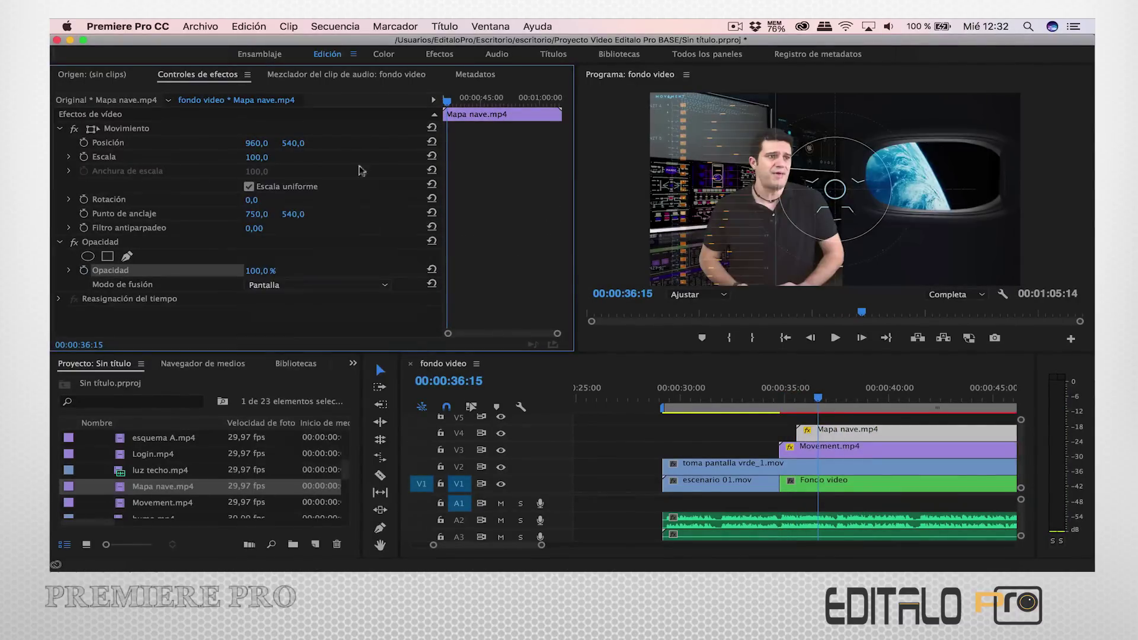
{"action": "left_click_drag", "start_coordinate": [784, 398], "coordinate": [916, 398]}
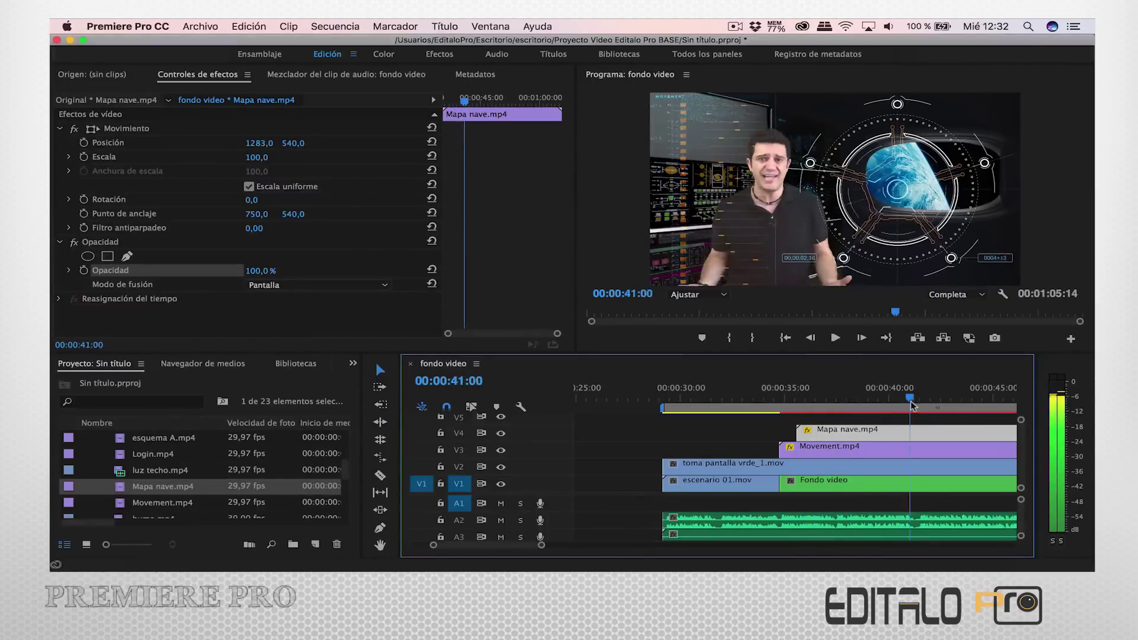
Cut Mapa nave.mp4 at the playhead, put esquema A.mp4 after it on V4, and play back.
{"action": "left_click", "coordinate": [380, 475]}
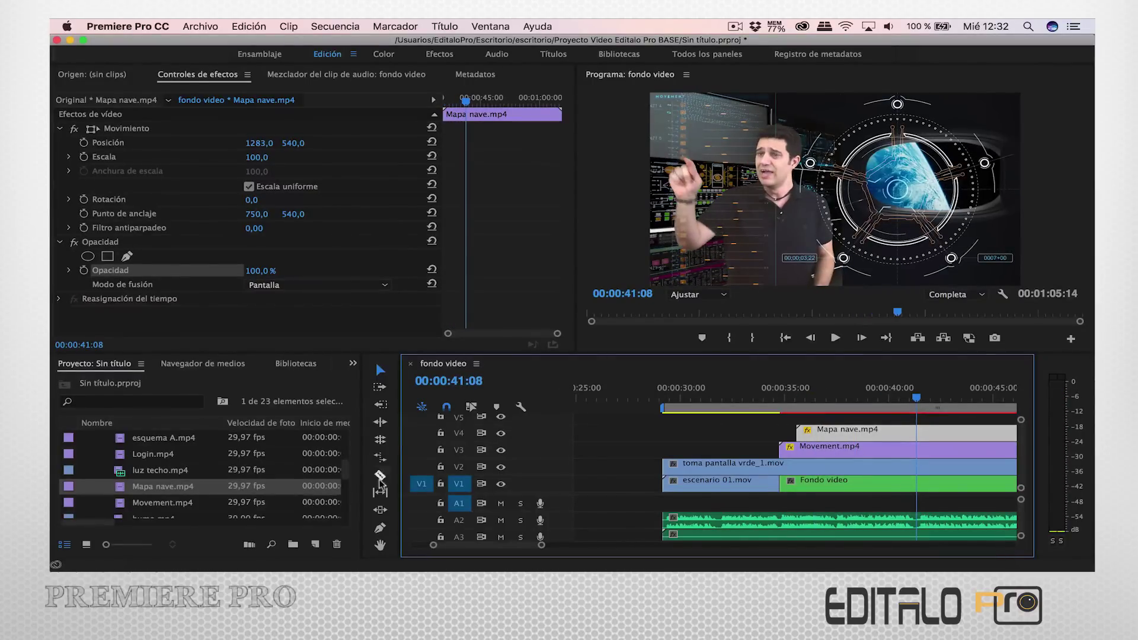
{"action": "left_click", "coordinate": [927, 433]}
{"action": "key", "text": "v"}
{"action": "mouse_move", "coordinate": [928, 434]}
{"action": "left_mouse_down"}
{"action": "mouse_move", "coordinate": [698, 454]}
{"action": "mouse_move", "coordinate": [796, 433]}
{"action": "left_mouse_up"}
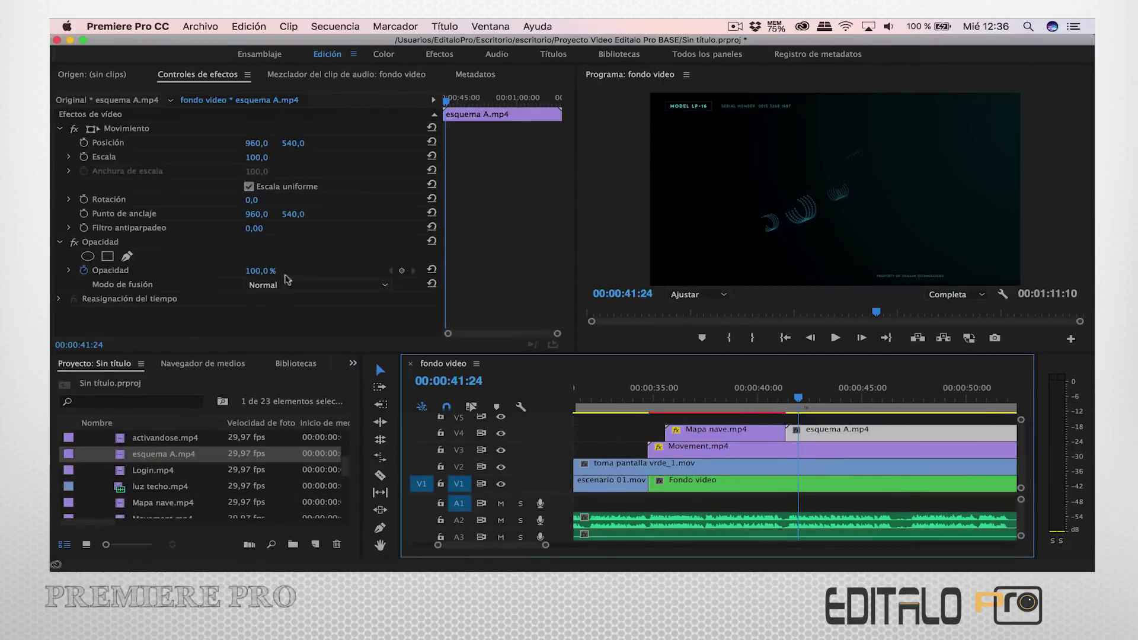
{"action": "left_click", "coordinate": [778, 388]}
{"action": "key", "text": "space"}
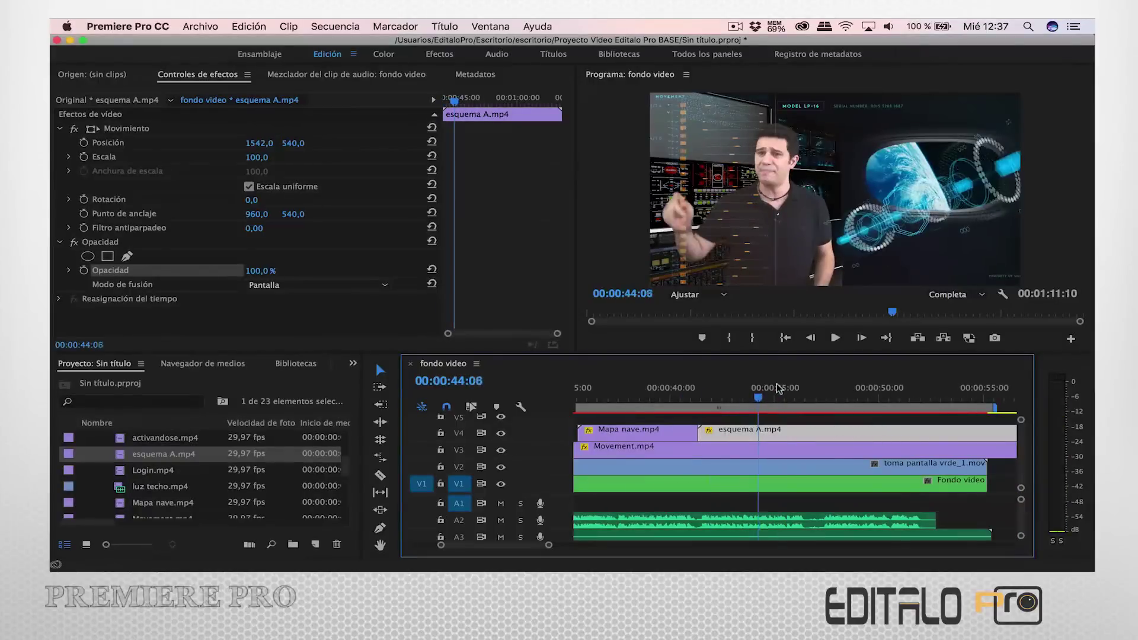
{"action": "key", "text": "space"}
{"action": "left_click", "coordinate": [748, 395]}
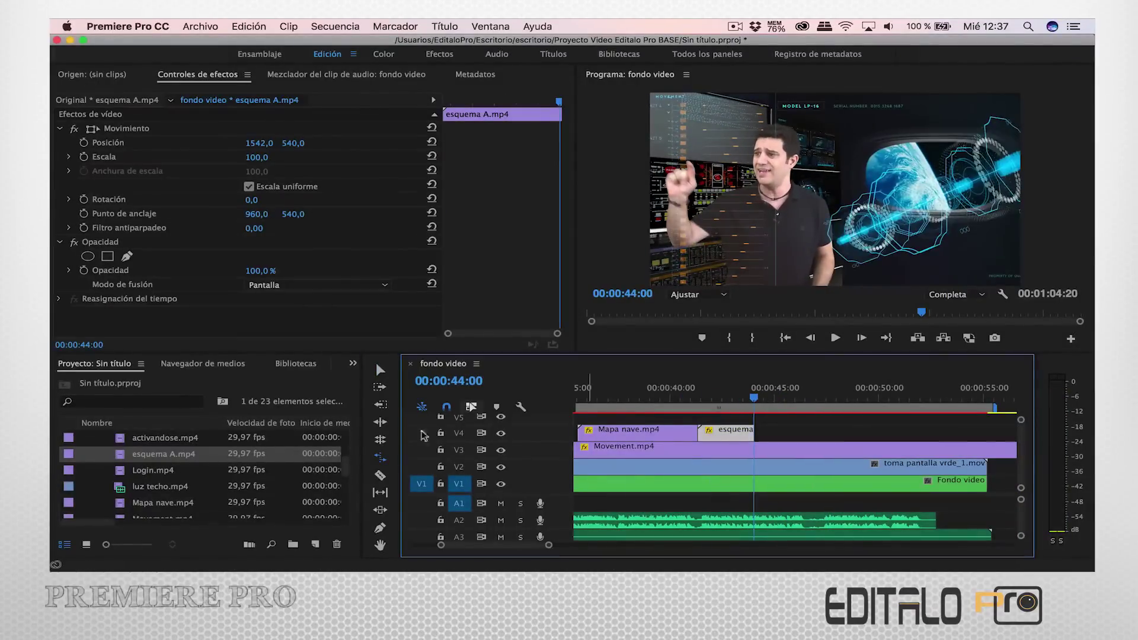
Place activandose.mp4 on V4 after esquema A, and Login.mp4 on V3 from the playhead.
{"action": "left_click_drag", "start_coordinate": [132, 438], "coordinate": [761, 433]}
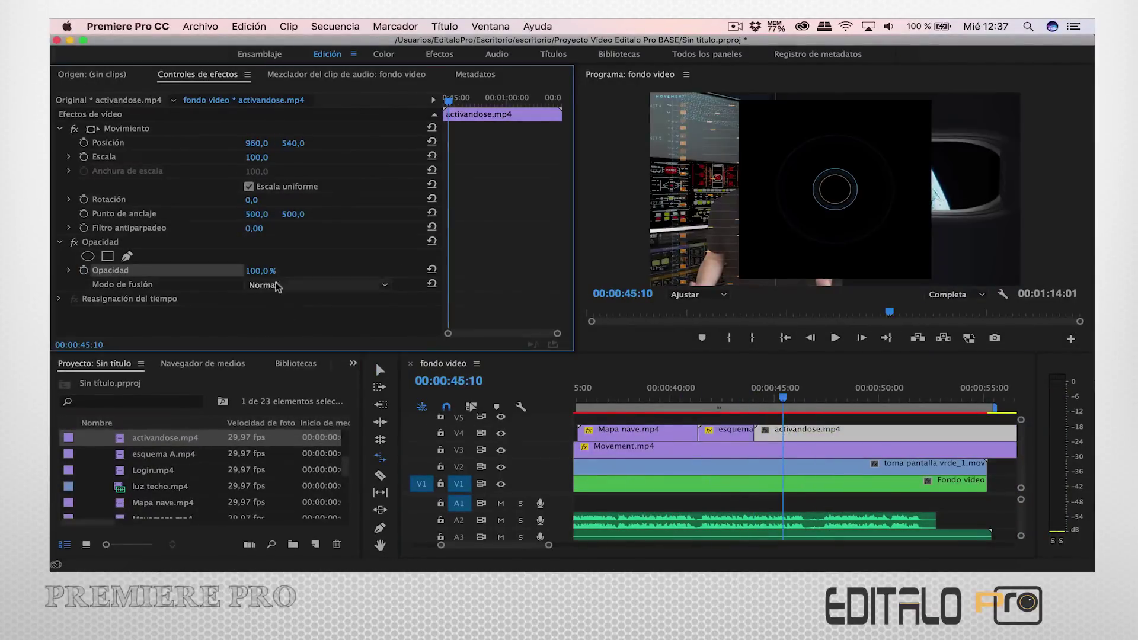
{"action": "left_click_drag", "start_coordinate": [132, 470], "coordinate": [829, 450]}
{"action": "left_click", "coordinate": [850, 398]}
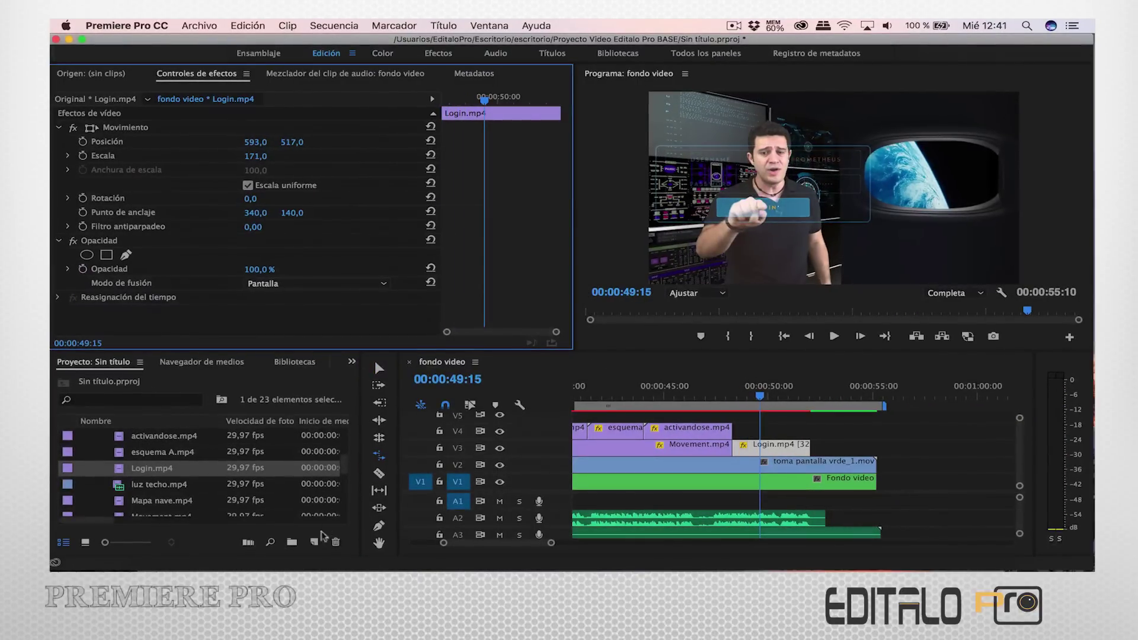
Create the 'boton rojo' title with a red-filled rectangle and place it above the presenter.
{"action": "left_click", "coordinate": [318, 538]}
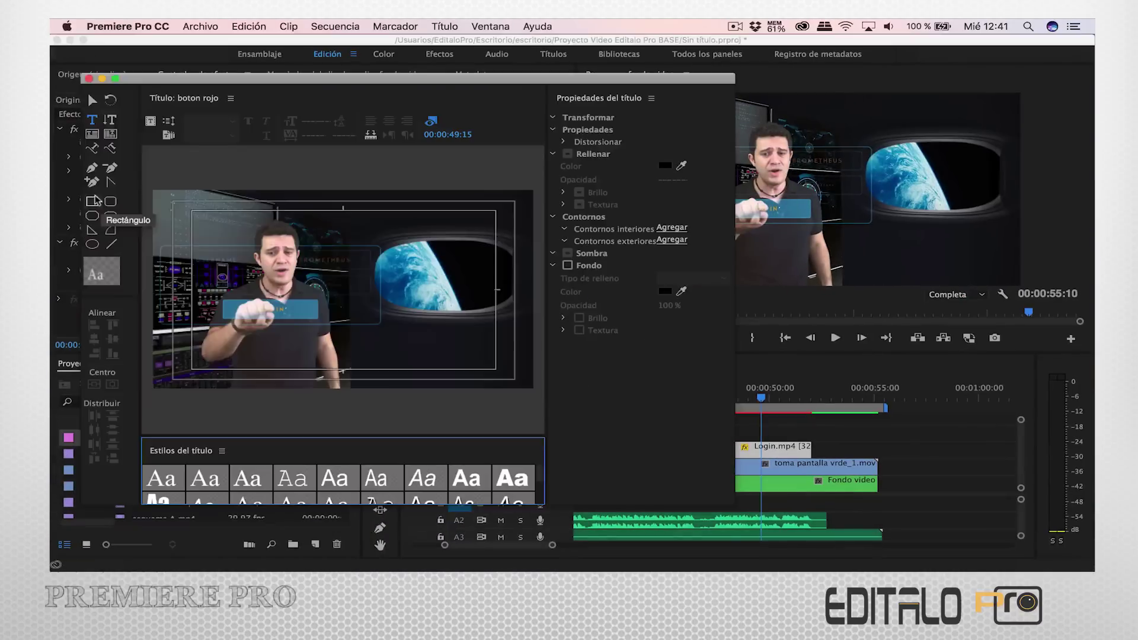
{"action": "left_click", "coordinate": [93, 201]}
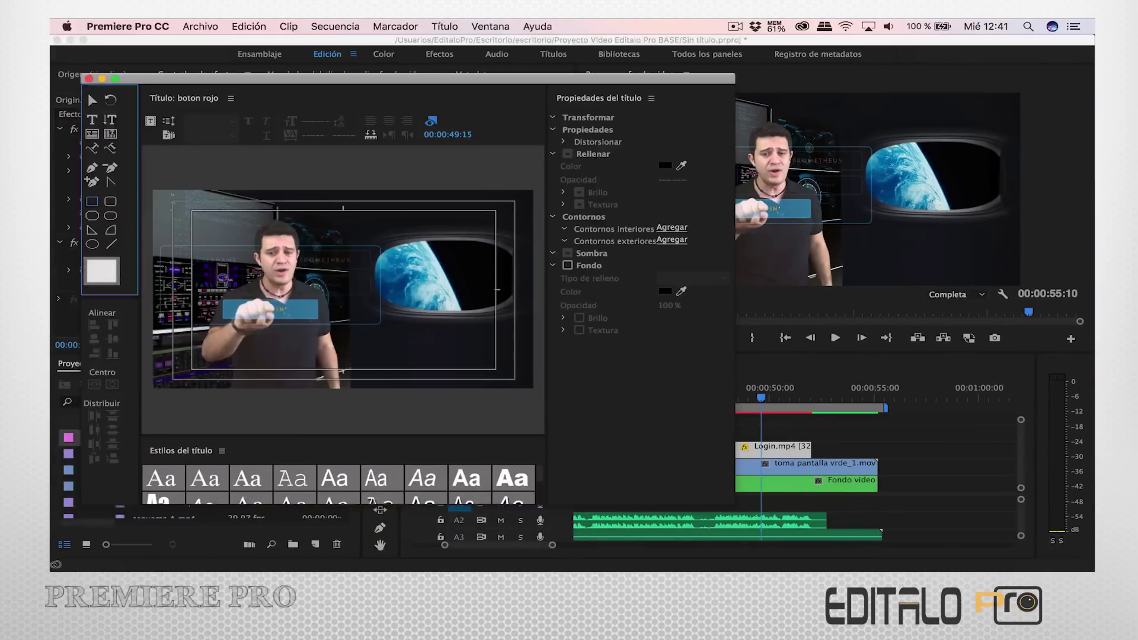
{"action": "left_click_drag", "start_coordinate": [222, 300], "coordinate": [278, 315]}
{"action": "left_click", "coordinate": [659, 275]}
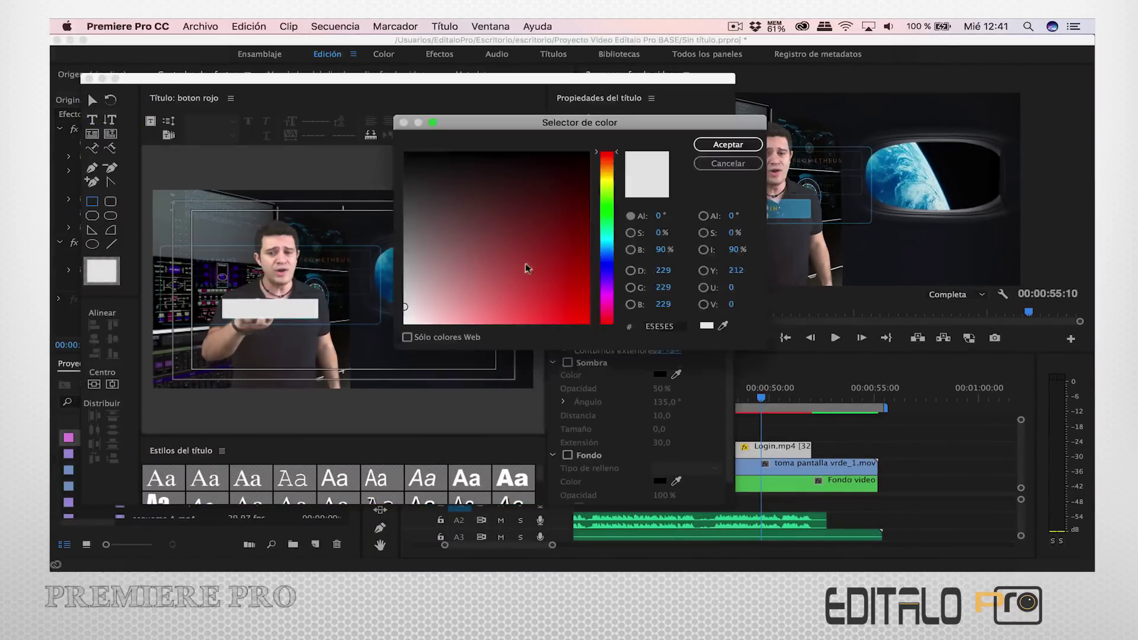
{"action": "left_click", "coordinate": [587, 155]}
{"action": "left_click", "coordinate": [735, 144]}
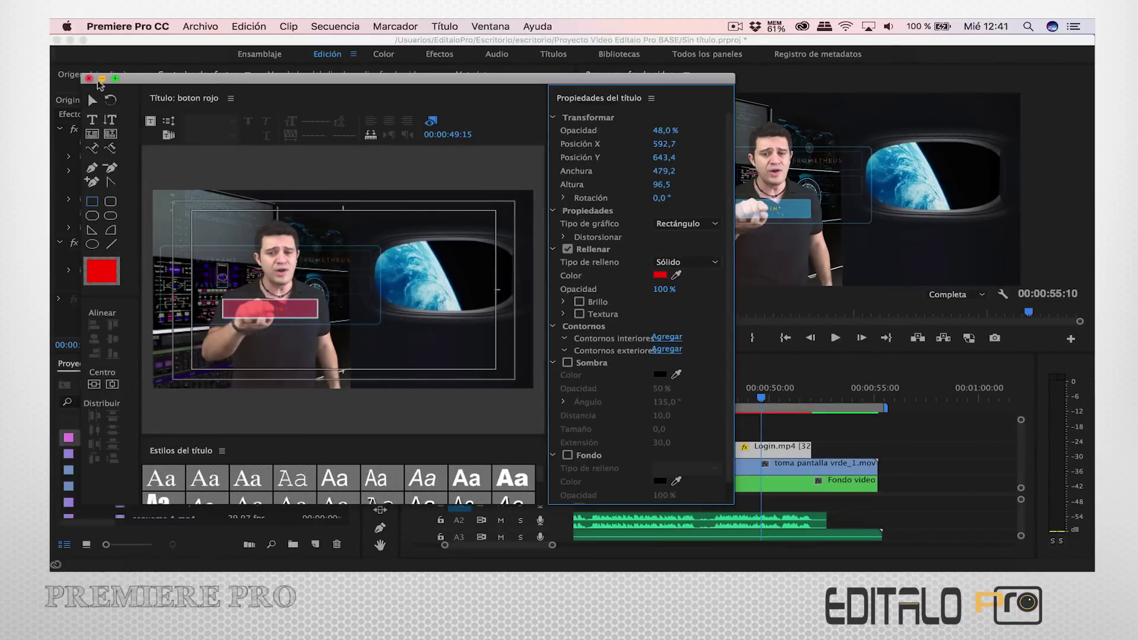
{"action": "left_click", "coordinate": [89, 79]}
{"action": "mouse_move", "coordinate": [153, 437]}
{"action": "left_mouse_down"}
{"action": "mouse_move", "coordinate": [771, 433]}
{"action": "mouse_move", "coordinate": [788, 400]}
{"action": "left_mouse_up"}
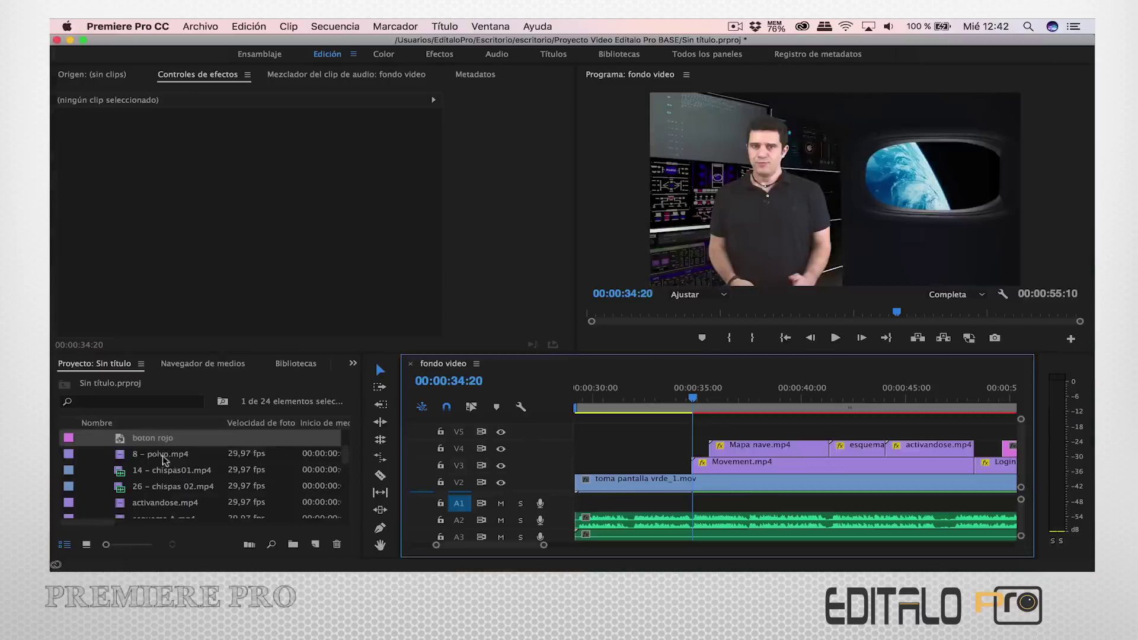
Put 8 - polvo.mp4 on V5, enlarge it to fill the frame, and blend it in Pantalla.
{"action": "left_click_drag", "start_coordinate": [165, 456], "coordinate": [701, 435]}
{"action": "left_click", "coordinate": [729, 428]}
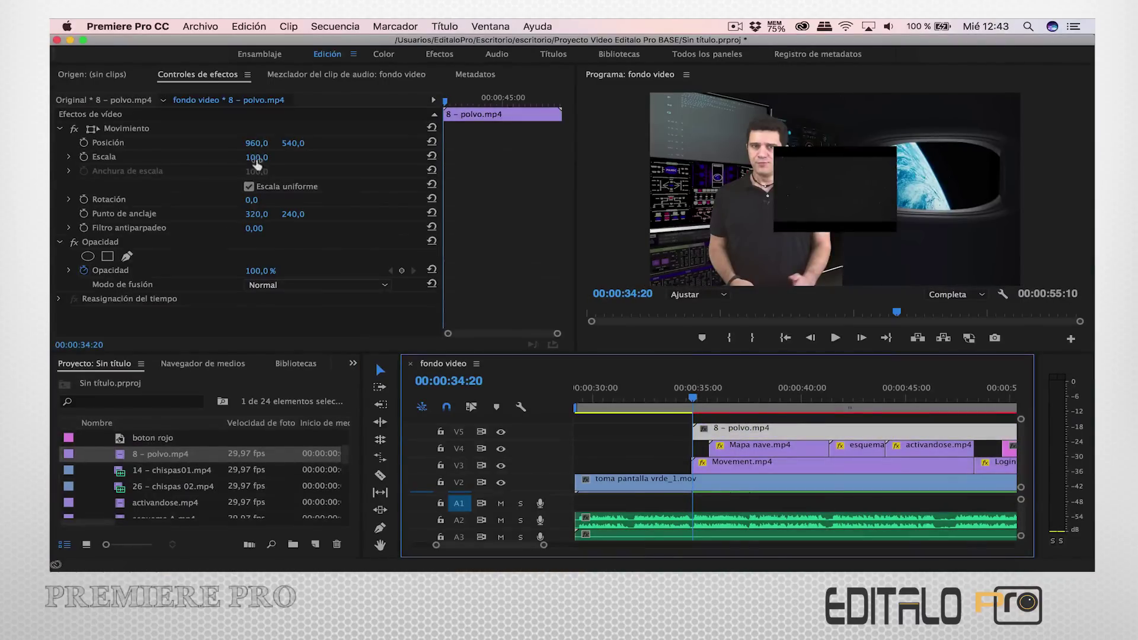
{"action": "left_click_drag", "start_coordinate": [256, 157], "coordinate": [373, 157]}
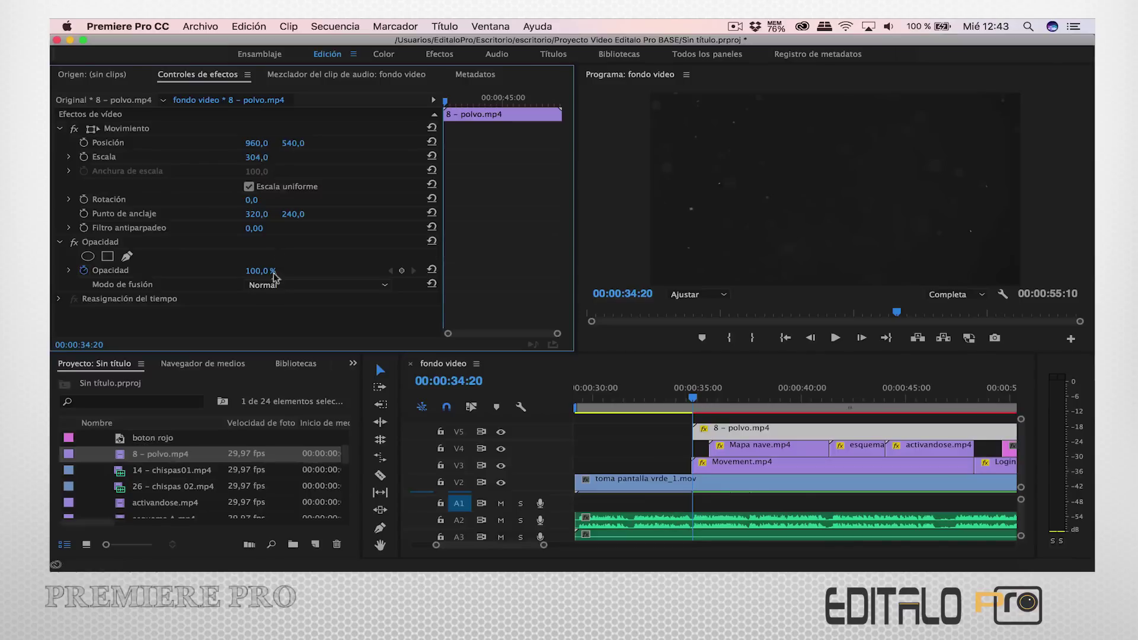
{"action": "left_click", "coordinate": [284, 285]}
{"action": "left_click", "coordinate": [288, 304]}
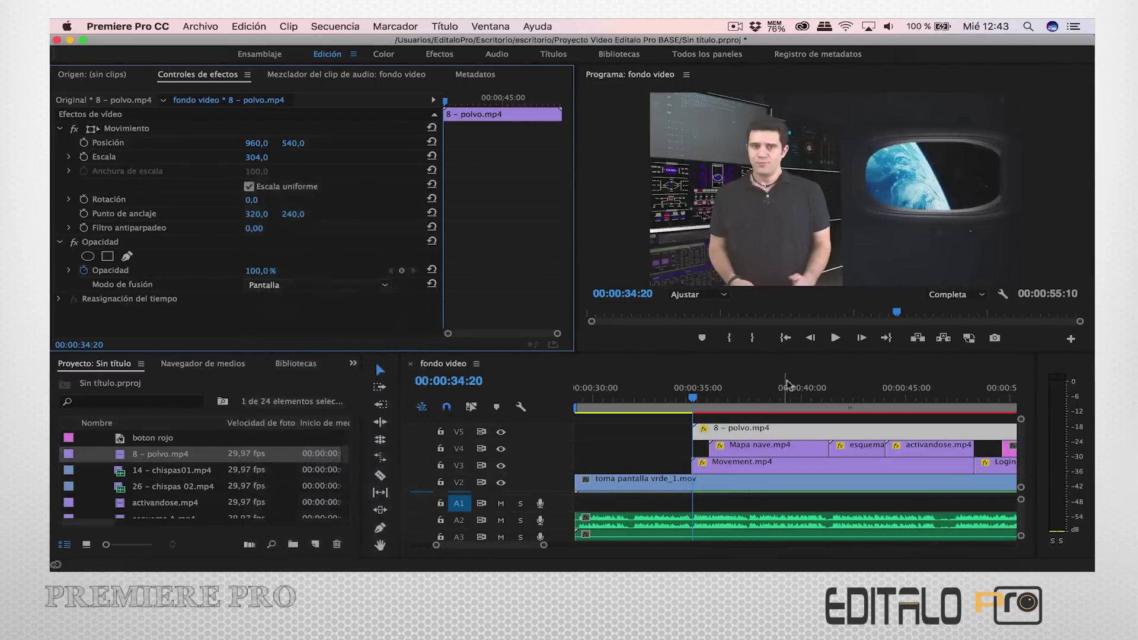
Preview the chispas clips and place the sparks footage on a new top track.
{"action": "double_click", "coordinate": [172, 486]}
{"action": "left_click", "coordinate": [807, 398]}
{"action": "key", "text": "space"}
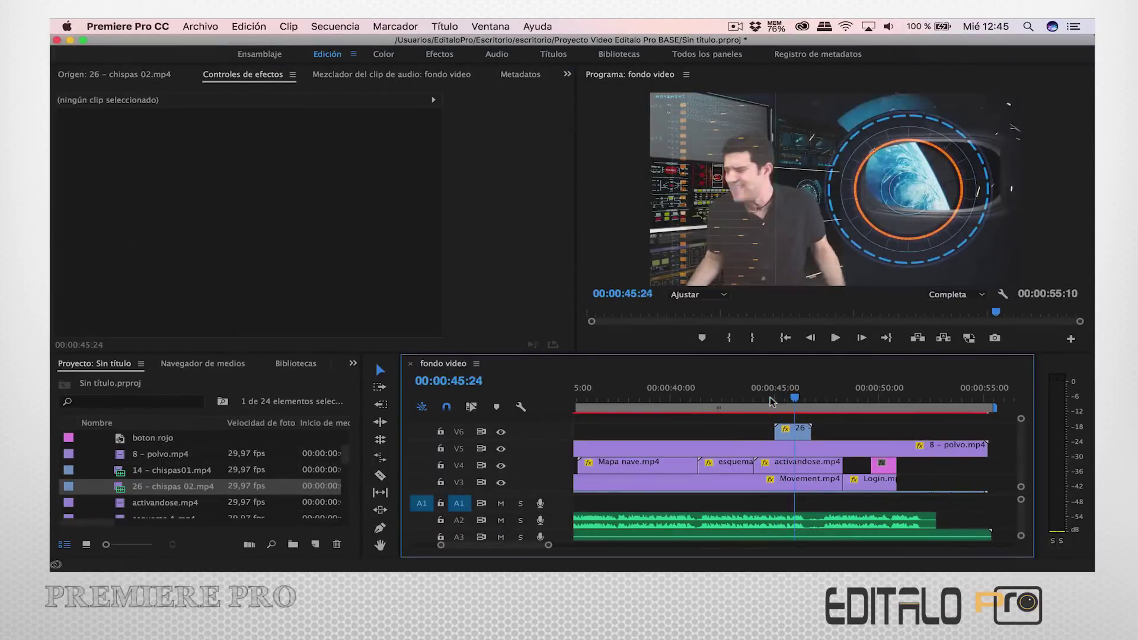
{"action": "double_click", "coordinate": [172, 470]}
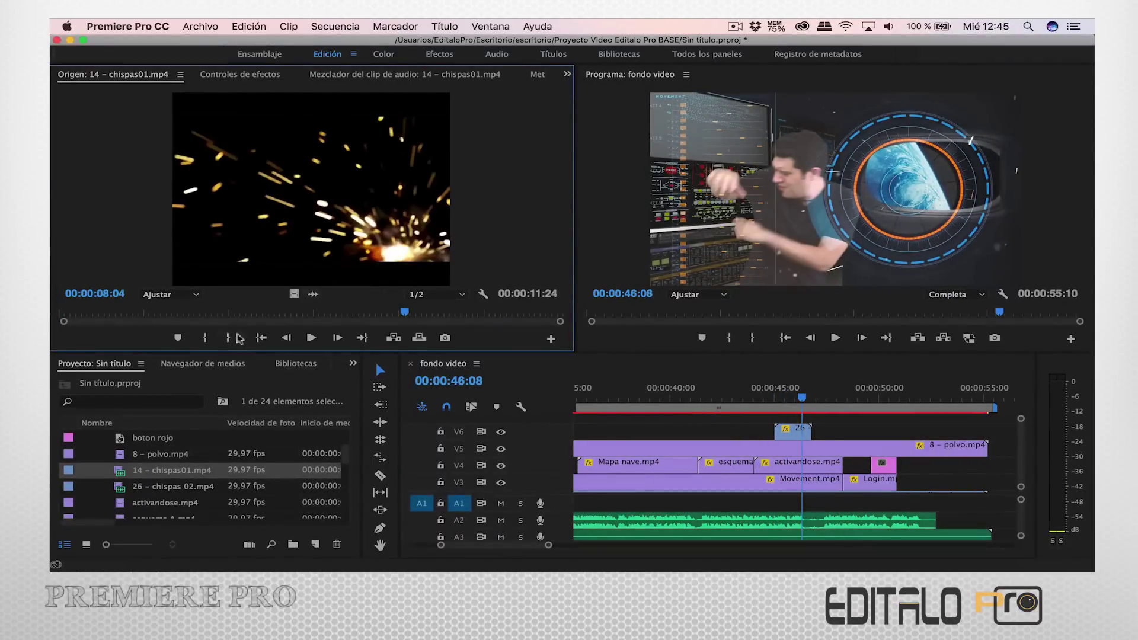
{"action": "left_click_drag", "start_coordinate": [409, 228], "coordinate": [800, 427]}
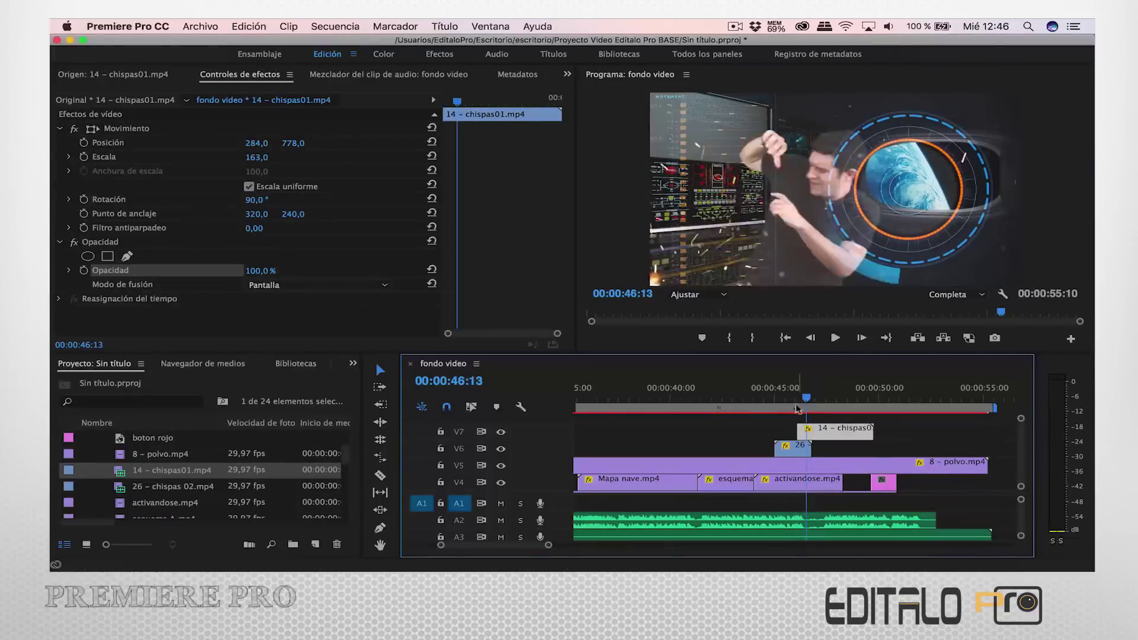
{"action": "left_click", "coordinate": [791, 397]}
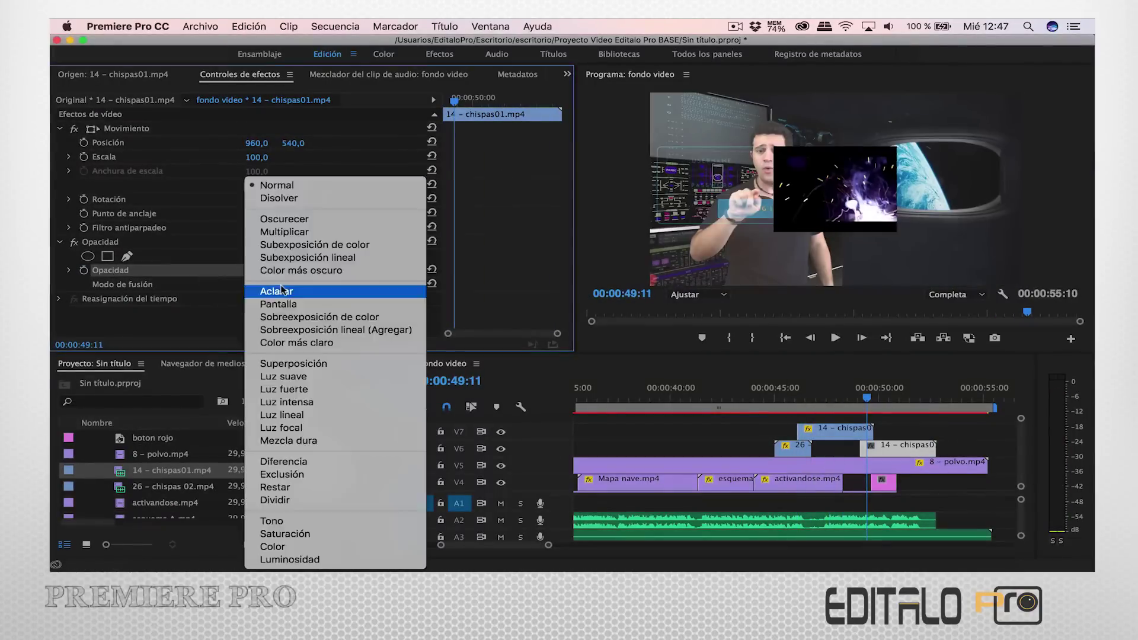
{"action": "left_click", "coordinate": [931, 396]}
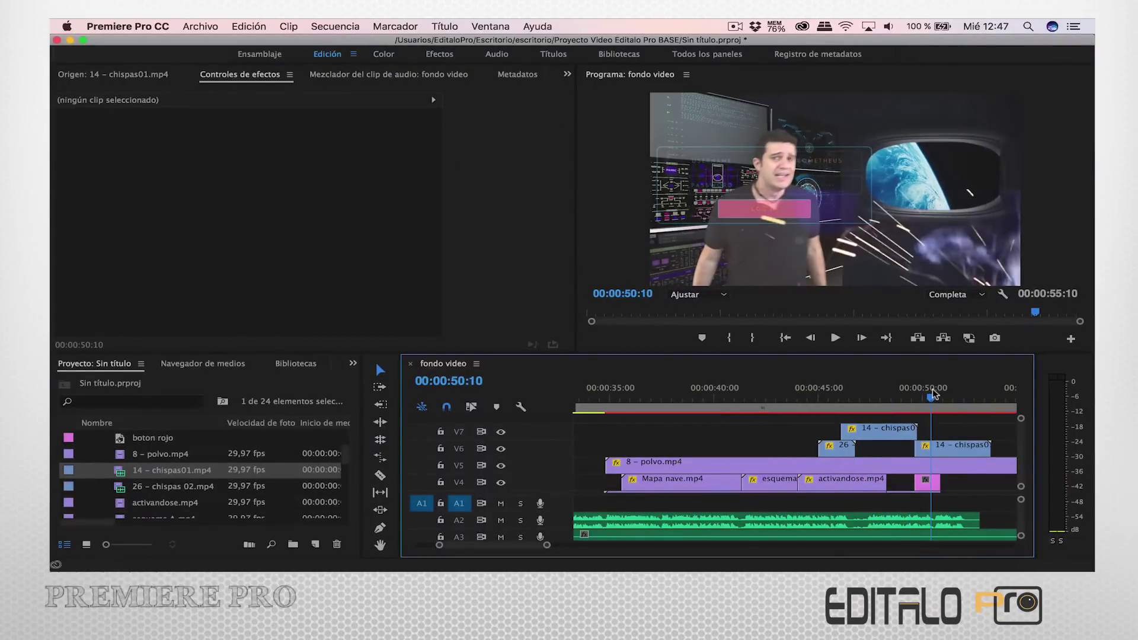
{"action": "left_click", "coordinate": [942, 449]}
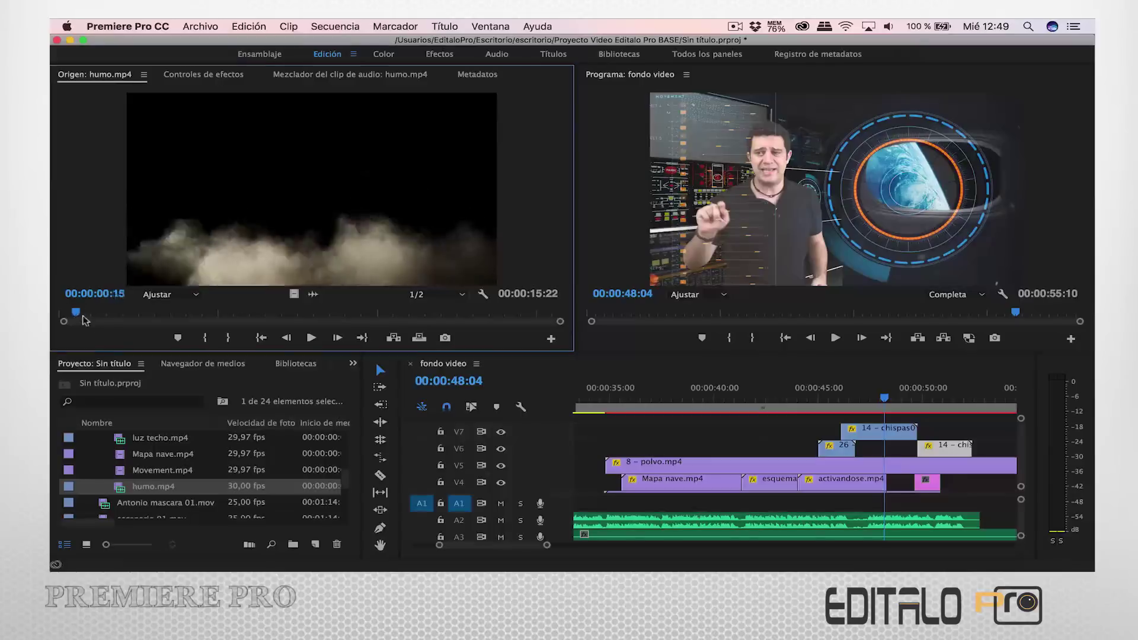
Add humo.mp4 on a new track above the sparks with Pantalla blending.
{"action": "left_click_drag", "start_coordinate": [83, 320], "coordinate": [92, 320]}
{"action": "left_click_drag", "start_coordinate": [297, 207], "coordinate": [862, 428]}
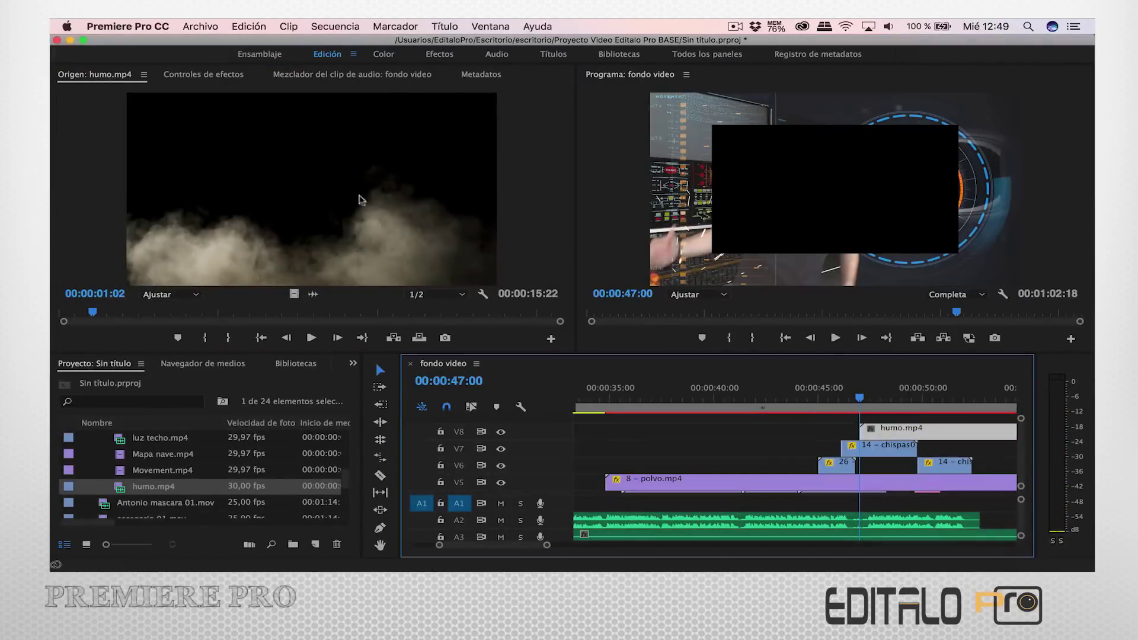
{"action": "left_click", "coordinate": [203, 74]}
{"action": "left_click", "coordinate": [317, 285]}
{"action": "left_click", "coordinate": [266, 310]}
{"action": "left_click", "coordinate": [915, 391]}
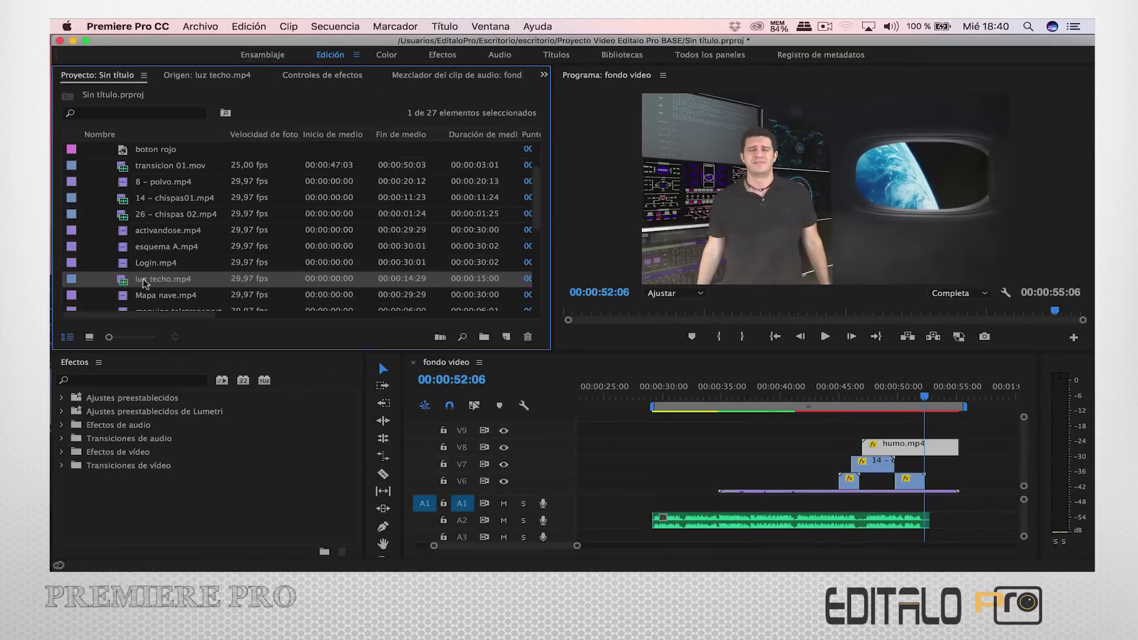
Place luz techo.mp4 on V9 and rate-stretch it to 73,24% to fill the scene.
{"action": "left_click_drag", "start_coordinate": [144, 283], "coordinate": [770, 428]}
{"action": "key", "text": "r"}
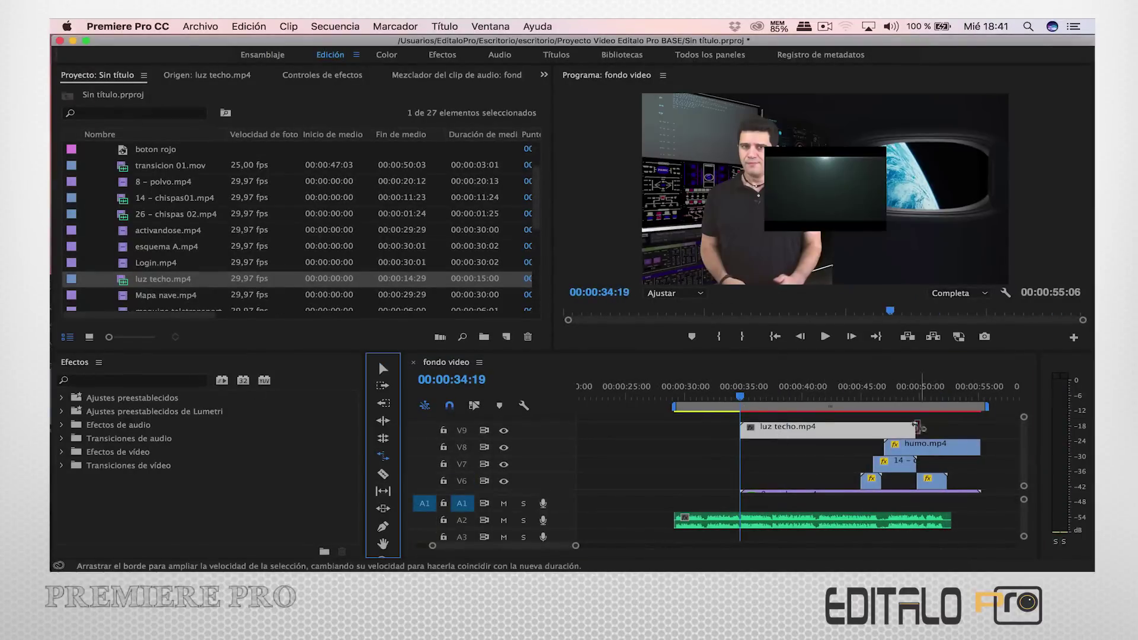
{"action": "left_click_drag", "start_coordinate": [916, 427], "coordinate": [979, 427]}
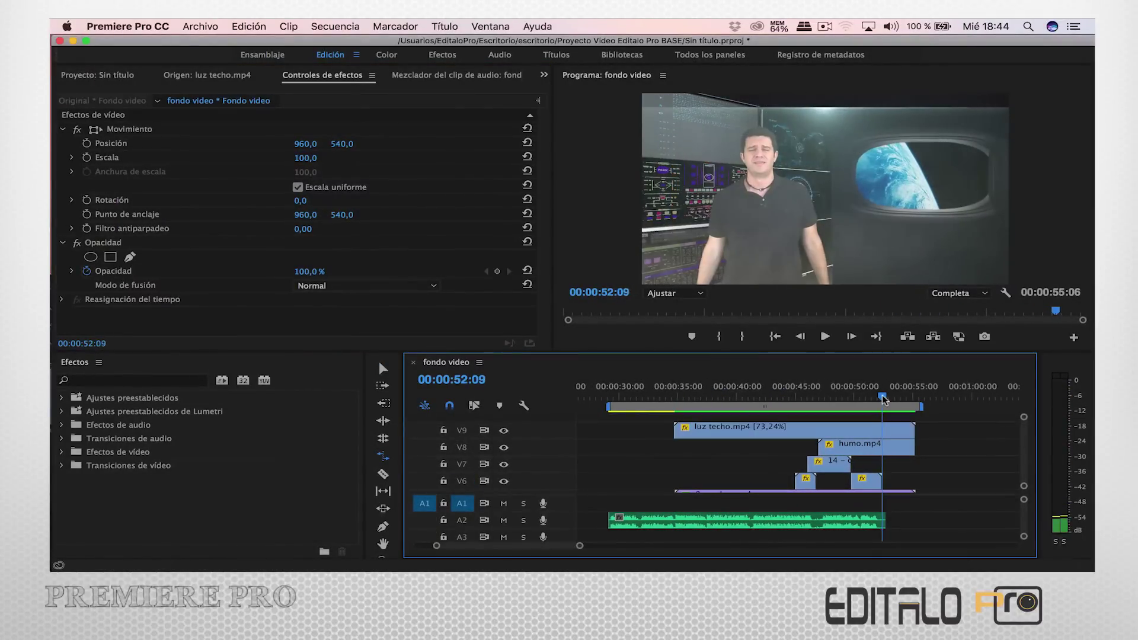
Split the V2 green-screen clip at 52:07 and replace the piece with an After Effects composition.
{"action": "left_click", "coordinate": [881, 397]}
{"action": "scroll", "coordinate": [468, 429], "scroll_direction": "down", "scroll_amount": 5}
{"action": "left_click", "coordinate": [383, 473]}
{"action": "left_click", "coordinate": [884, 465]}
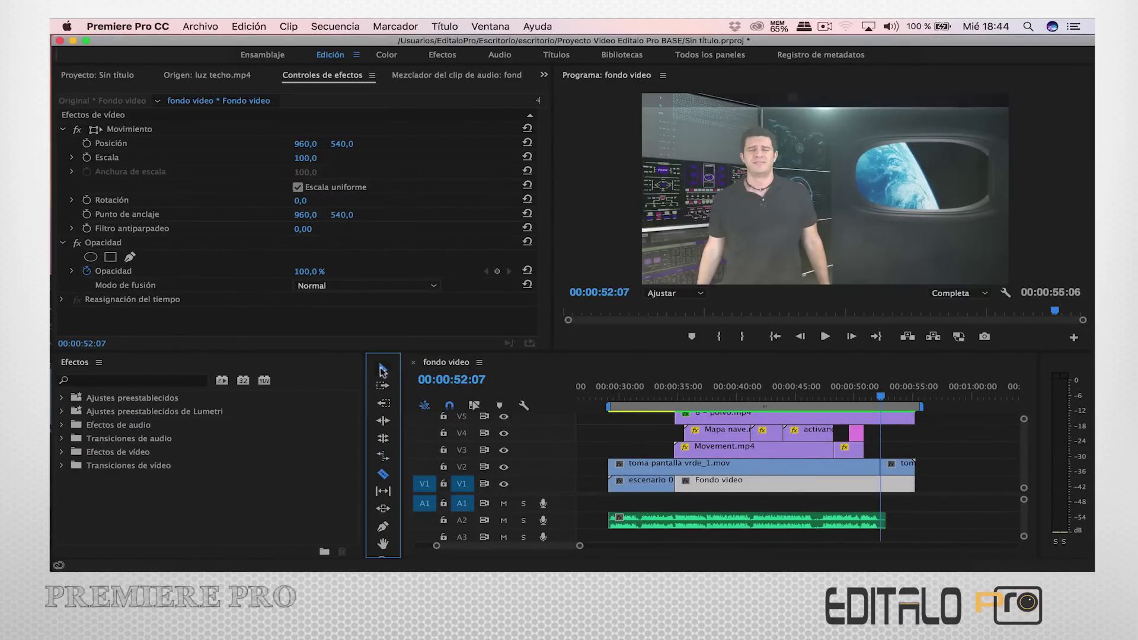
{"action": "right_click", "coordinate": [648, 466]}
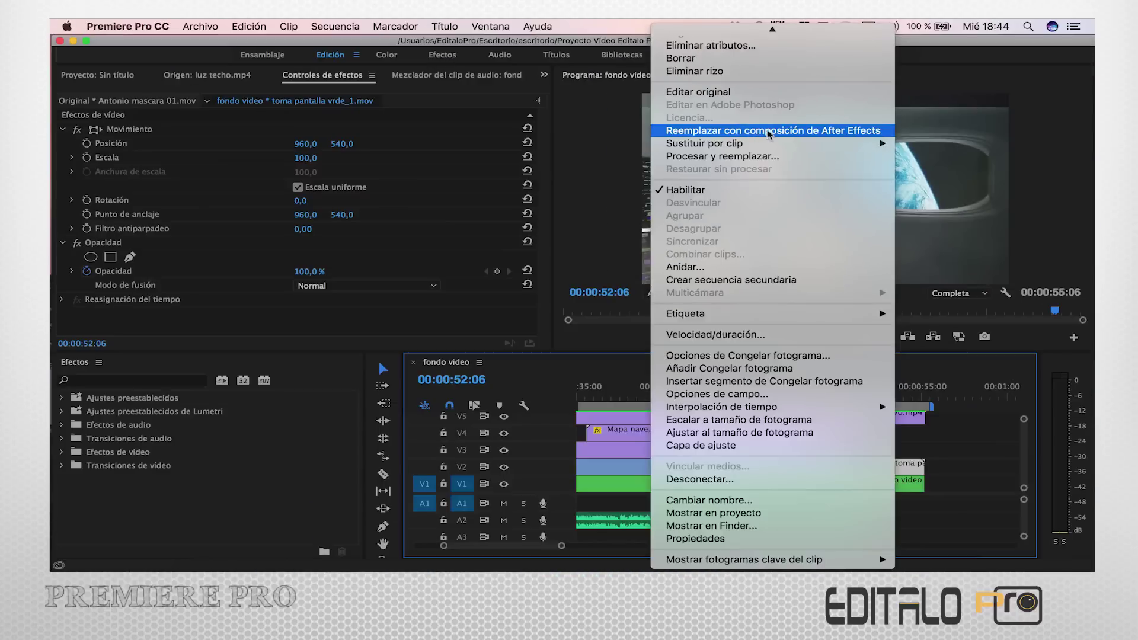
{"action": "left_click", "coordinate": [755, 259]}
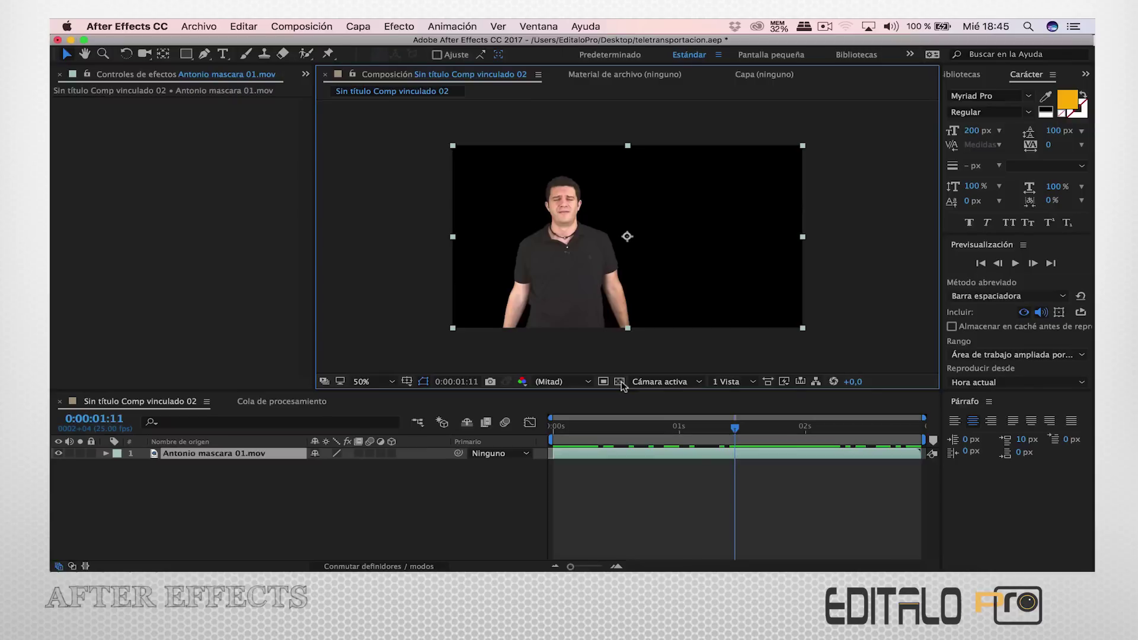
Draw a mask around the presenter on layer 2 and shrink Máscara 1 to the top of the frame.
{"action": "left_click", "coordinate": [476, 350]}
{"action": "left_click", "coordinate": [487, 165]}
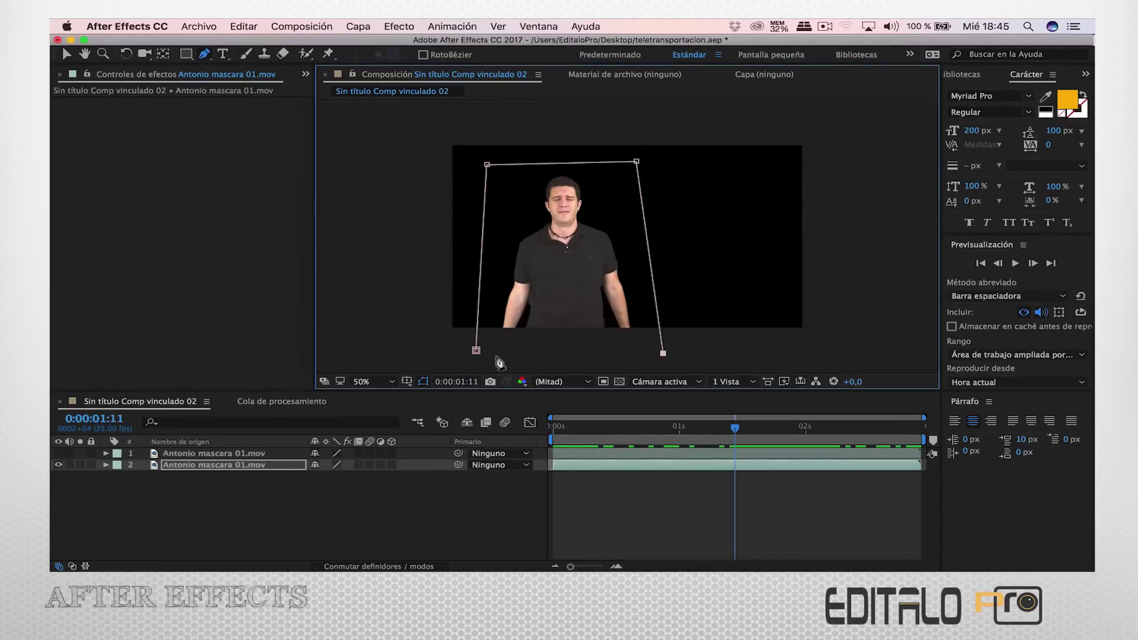
{"action": "left_click", "coordinate": [106, 464]}
{"action": "left_click", "coordinate": [131, 487]}
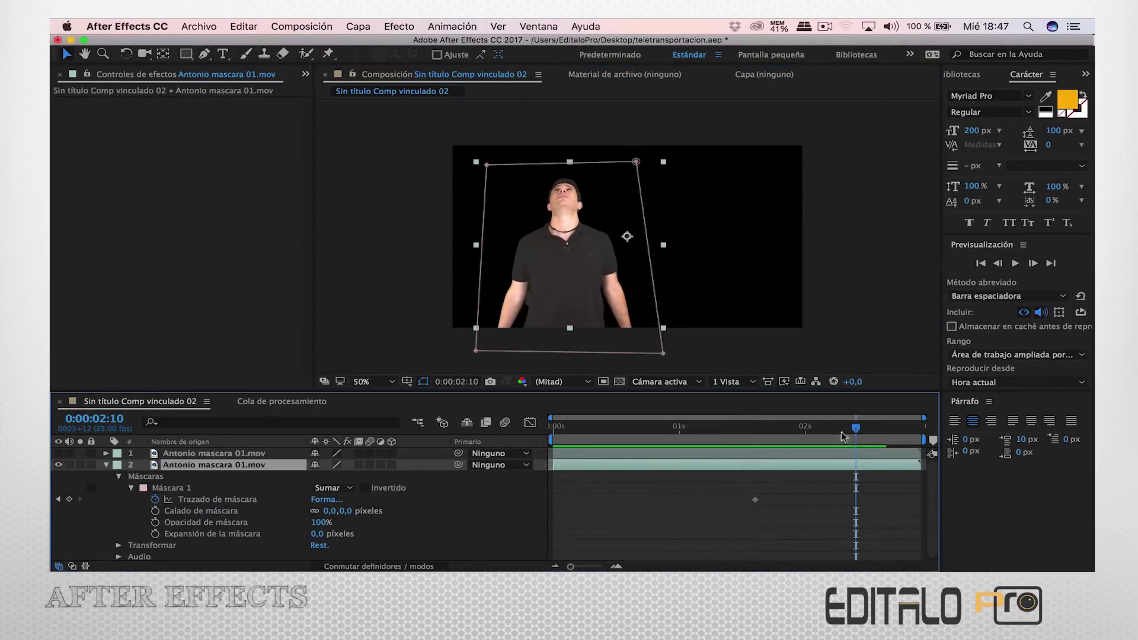
{"action": "left_click_drag", "start_coordinate": [570, 328], "coordinate": [569, 172]}
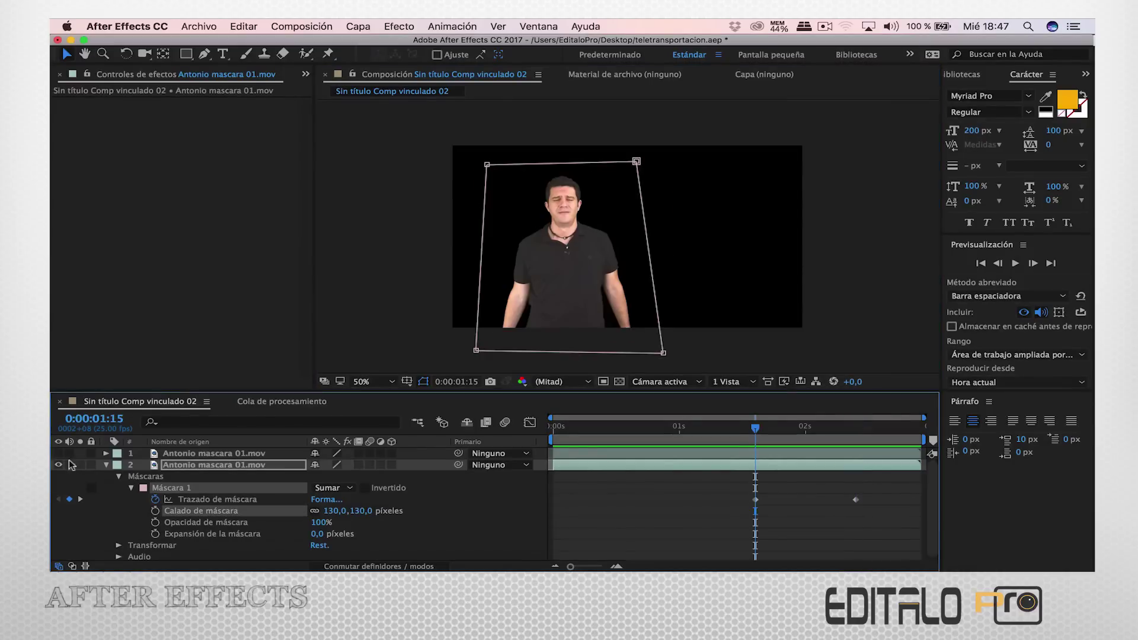
Apply the CC Particle World effect to layer 1.
{"action": "left_click", "coordinate": [186, 453]}
{"action": "left_click", "coordinate": [394, 27]}
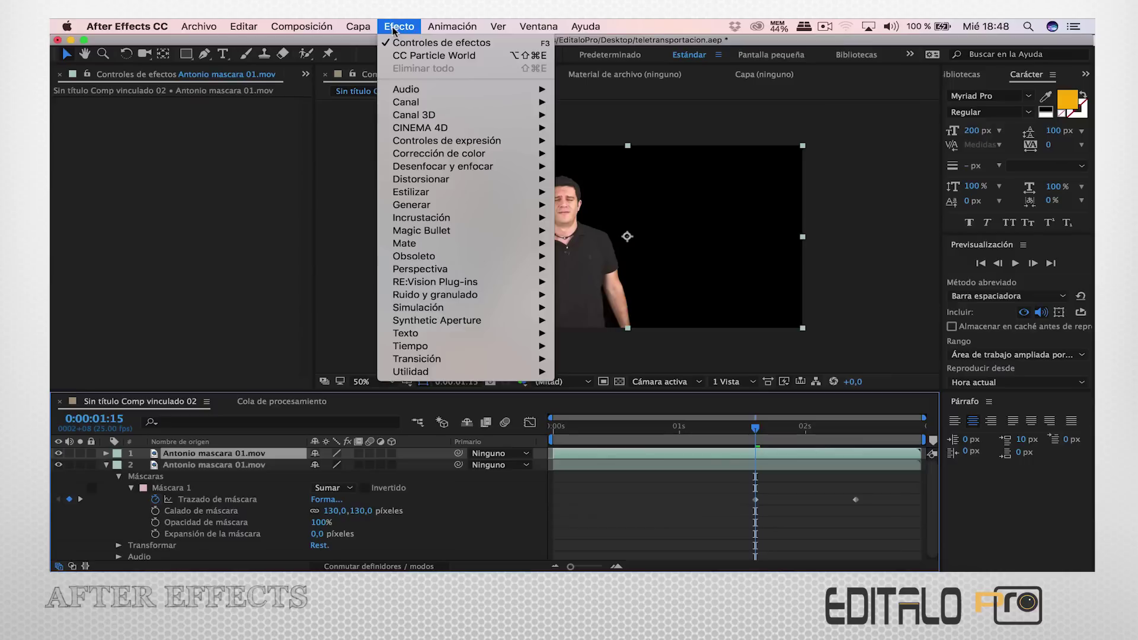
{"action": "mouse_move", "coordinate": [445, 309]}
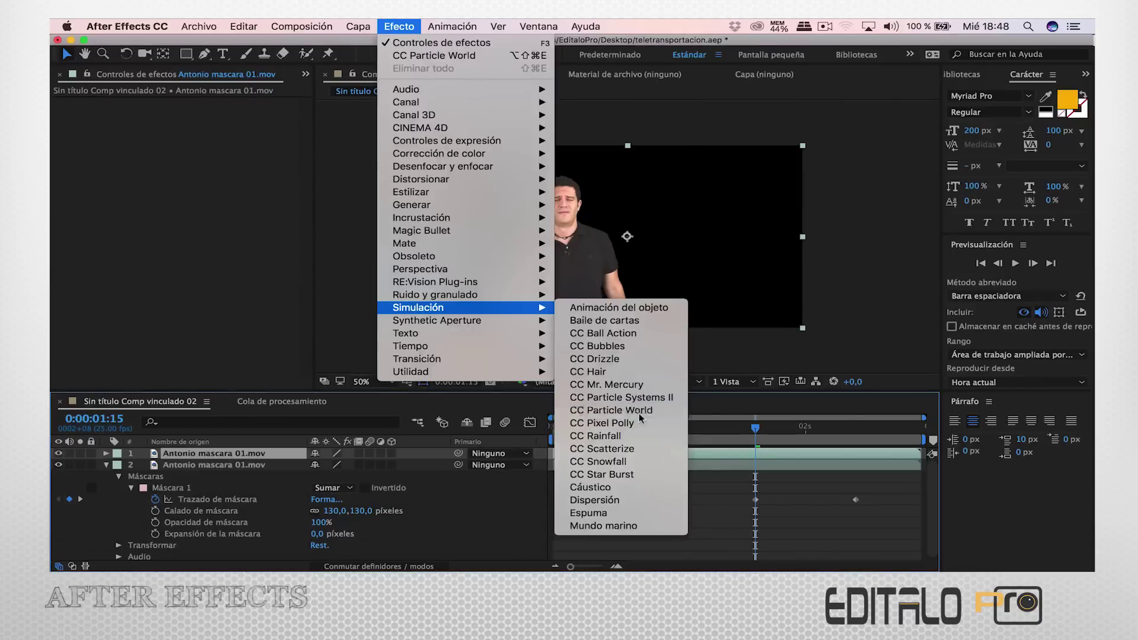
{"action": "left_click", "coordinate": [806, 410]}
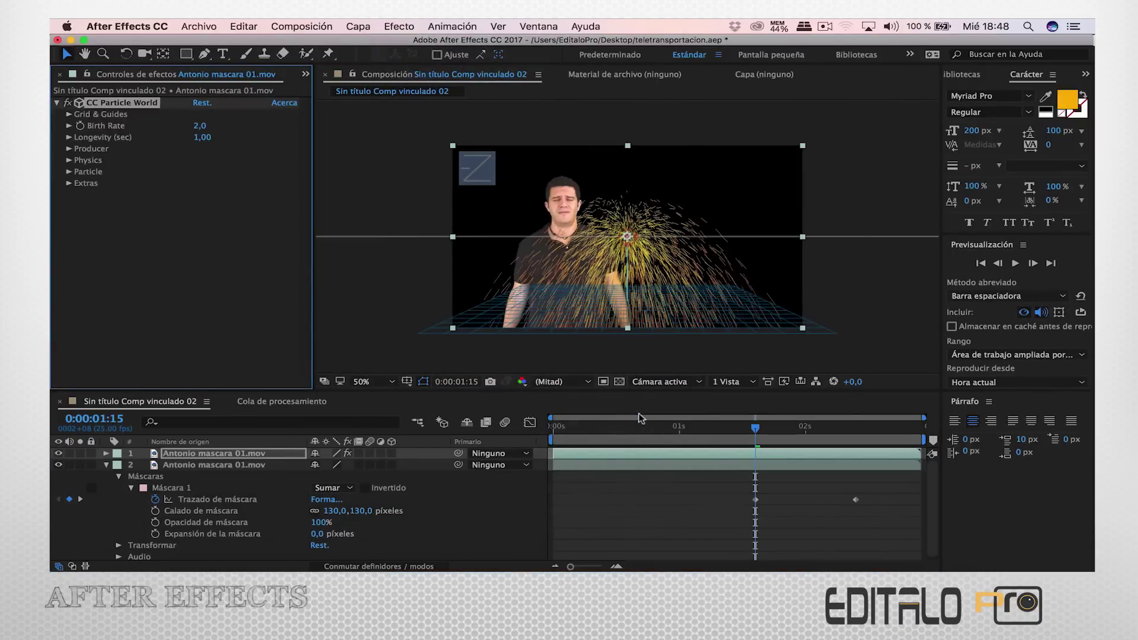
Switch the particle Animation to Twirly and raise the Gravity.
{"action": "left_click", "coordinate": [83, 161]}
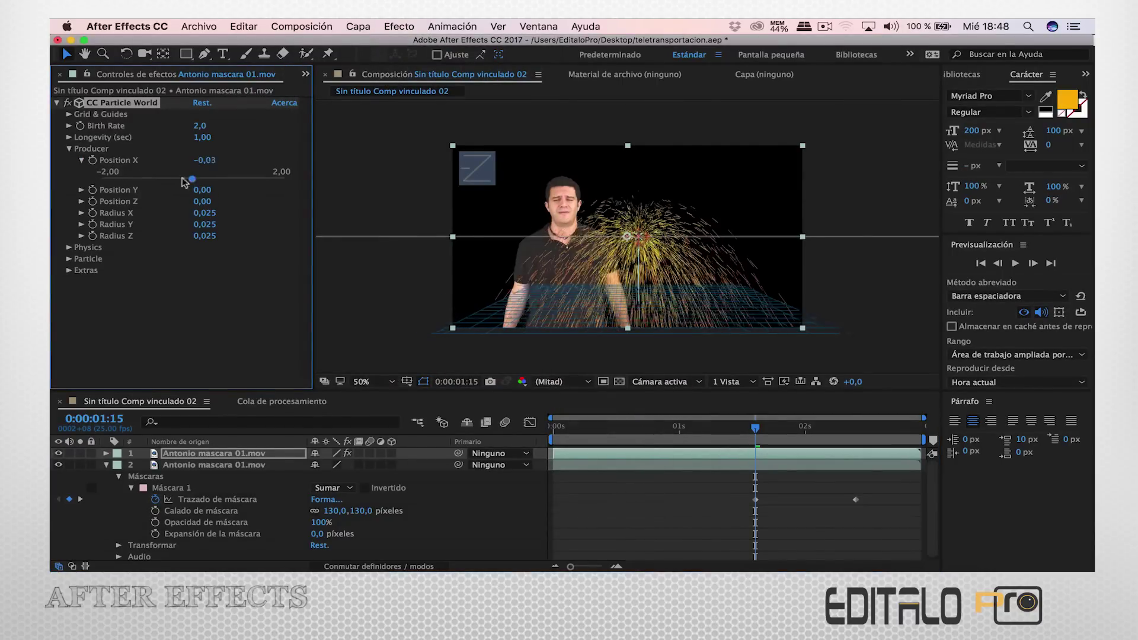
{"action": "left_click", "coordinate": [69, 149]}
{"action": "left_click", "coordinate": [69, 161]}
{"action": "left_click", "coordinate": [243, 172]}
{"action": "left_click", "coordinate": [225, 230]}
{"action": "left_click", "coordinate": [82, 206]}
{"action": "left_click_drag", "start_coordinate": [217, 217], "coordinate": [228, 226]}
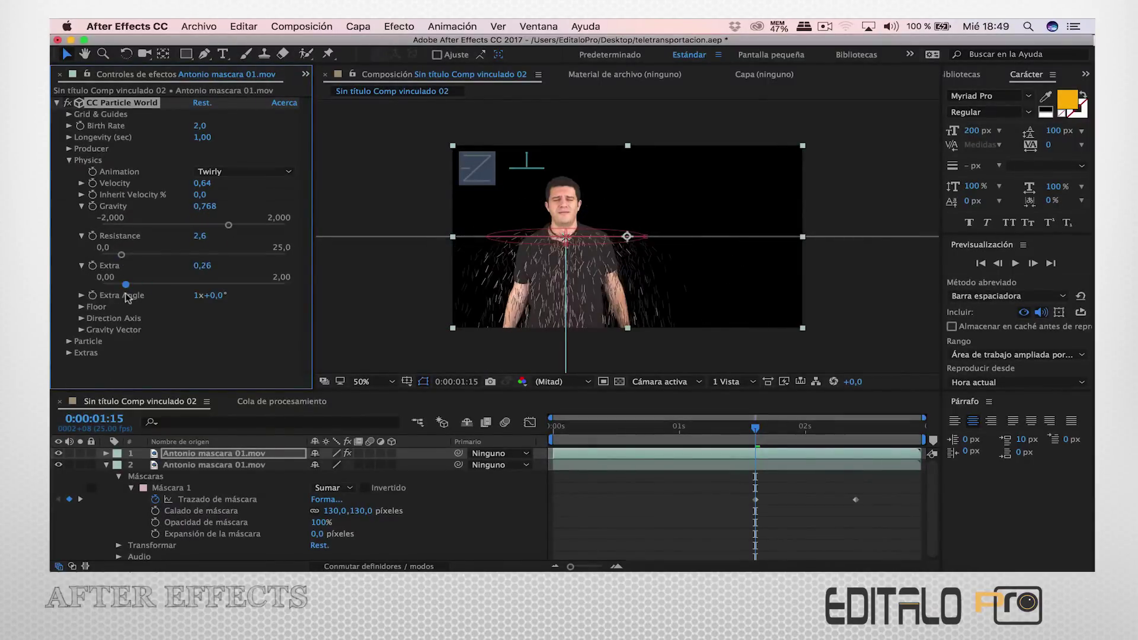
Set Birth Rate 6, Longevity 2,17, raise the emitter, then place the teleport clip on V2.
{"action": "left_click", "coordinate": [69, 160]}
{"action": "left_click_drag", "start_coordinate": [200, 125], "coordinate": [209, 126]}
{"action": "left_click_drag", "start_coordinate": [202, 137], "coordinate": [219, 137]}
{"action": "left_click", "coordinate": [69, 149]}
{"action": "left_click", "coordinate": [82, 172]}
{"action": "key", "text": "space"}
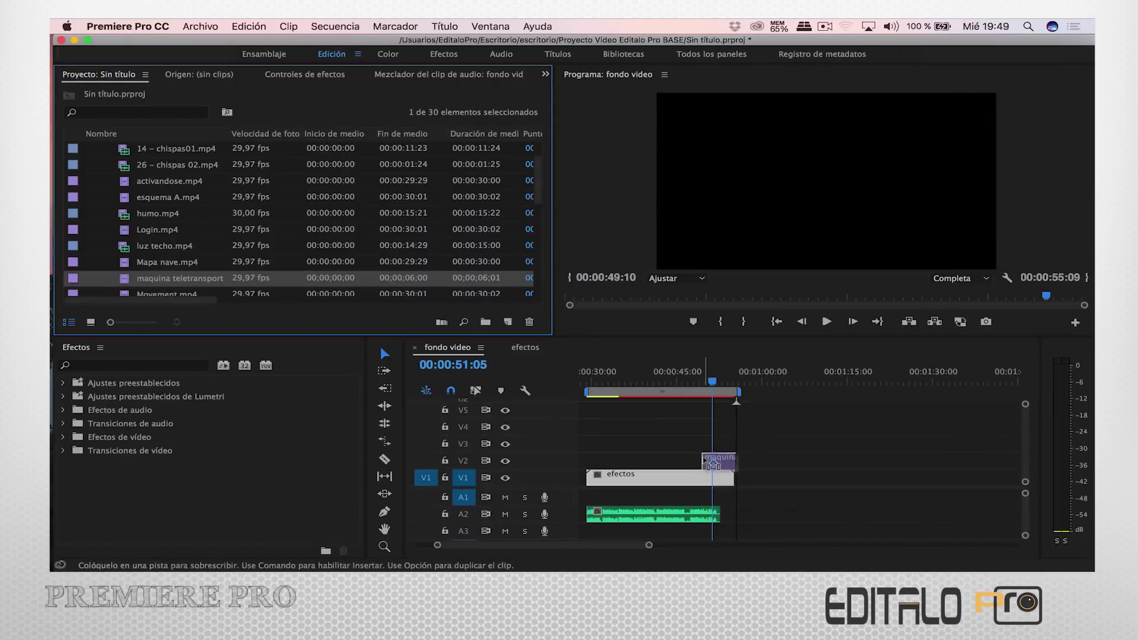
{"action": "left_click_drag", "start_coordinate": [576, 337], "coordinate": [714, 459]}
{"action": "key", "text": "space"}
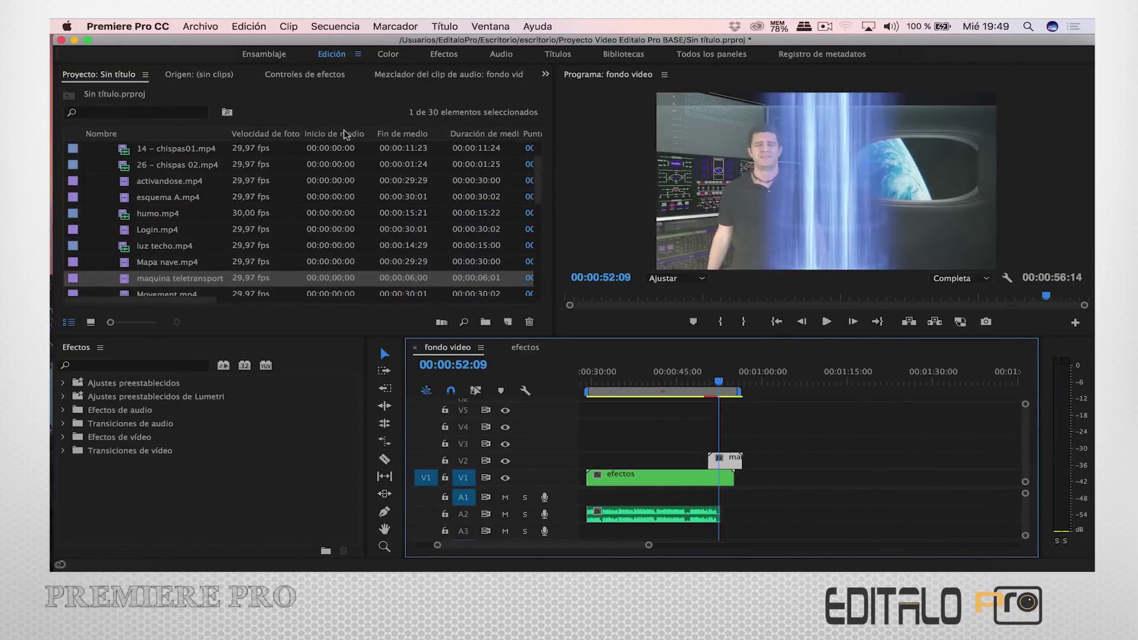
Blend the teleport overlay in Screen mode at 66% opacity, nudging its position to line up.
{"action": "left_click", "coordinate": [314, 76]}
{"action": "left_click", "coordinate": [399, 291]}
{"action": "left_click", "coordinate": [317, 371]}
{"action": "mouse_move", "coordinate": [307, 143]}
{"action": "left_mouse_down"}
{"action": "mouse_move", "coordinate": [255, 144]}
{"action": "mouse_move", "coordinate": [322, 157]}
{"action": "left_mouse_up"}
{"action": "left_click_drag", "start_coordinate": [308, 271], "coordinate": [287, 270]}
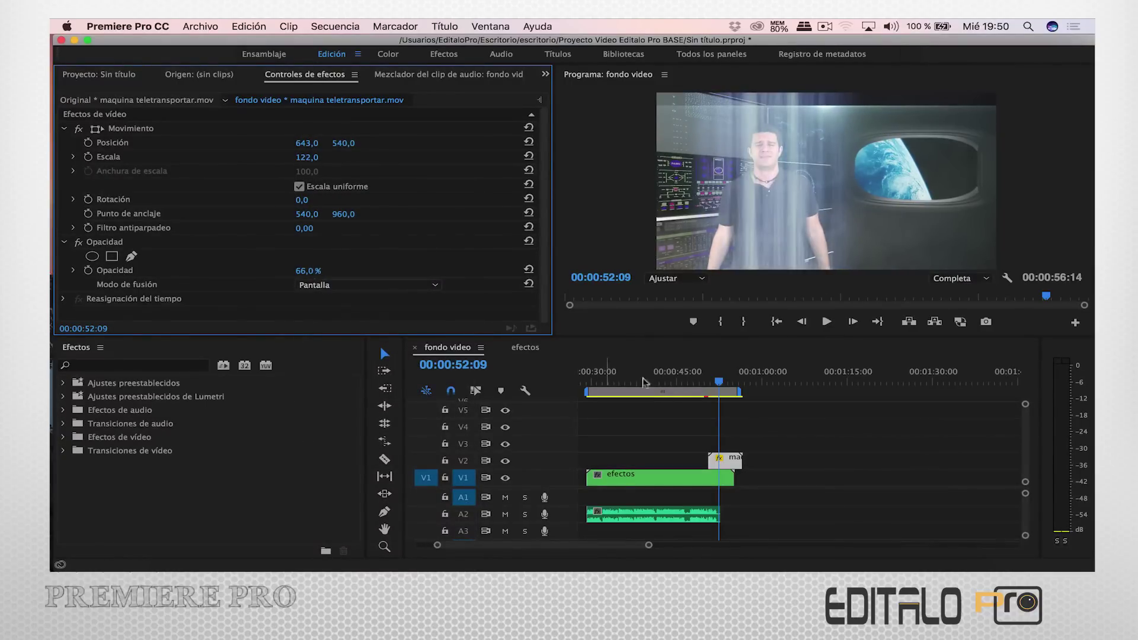
Give the pelicula clip the SL BLUE INTENSE Lumetri Creative look.
{"action": "left_click_drag", "start_coordinate": [722, 396], "coordinate": [717, 394]}
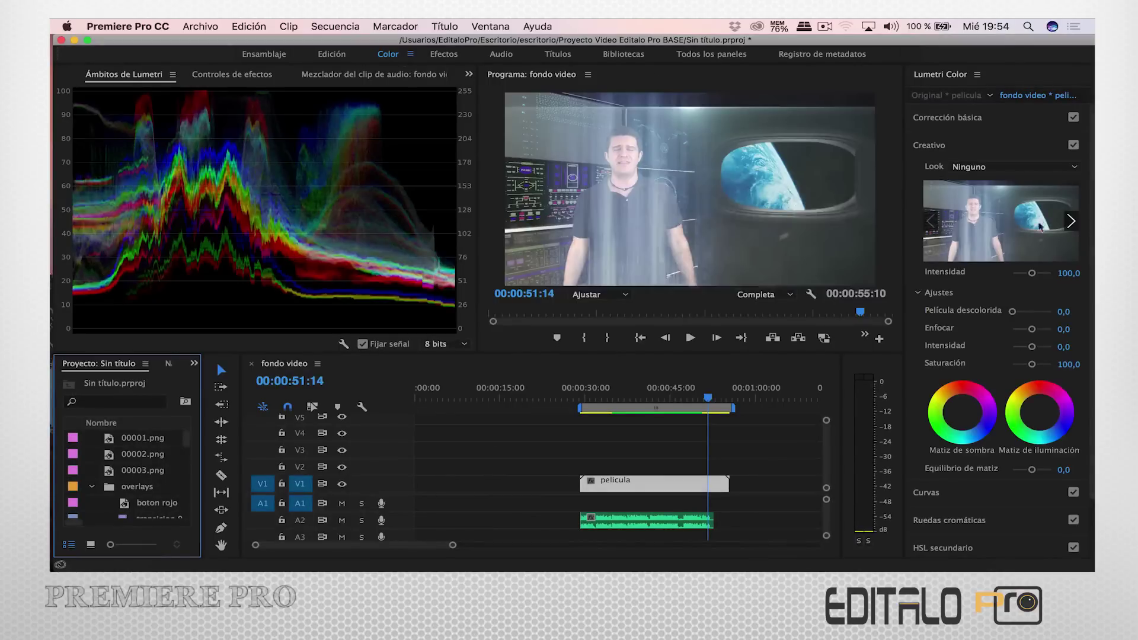
{"action": "left_click", "coordinate": [1069, 170]}
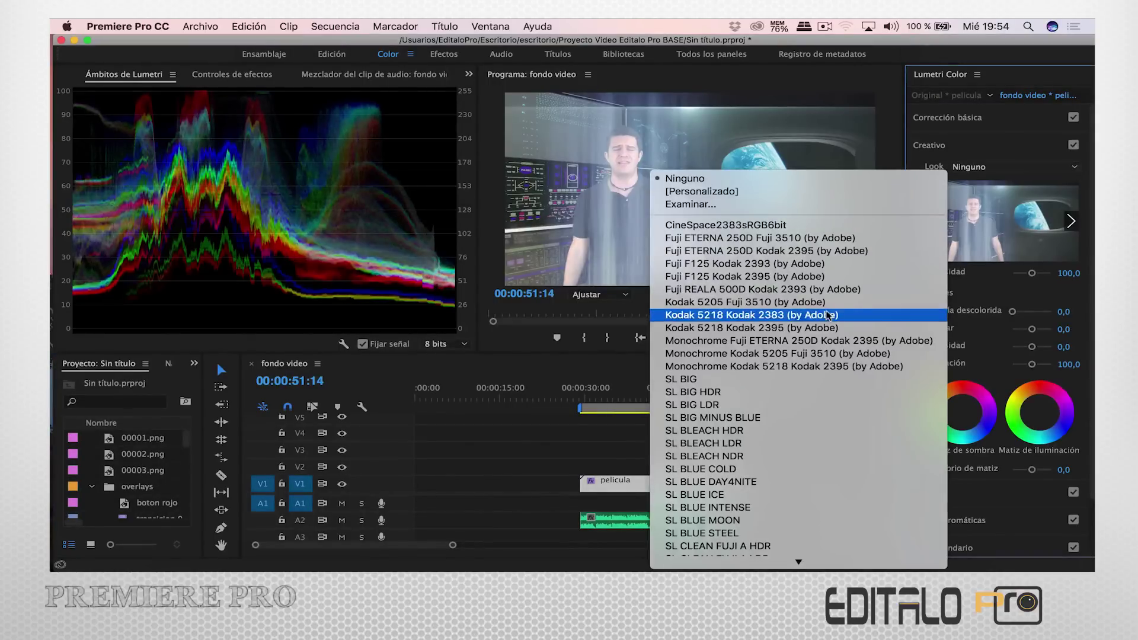
{"action": "left_click", "coordinate": [759, 508]}
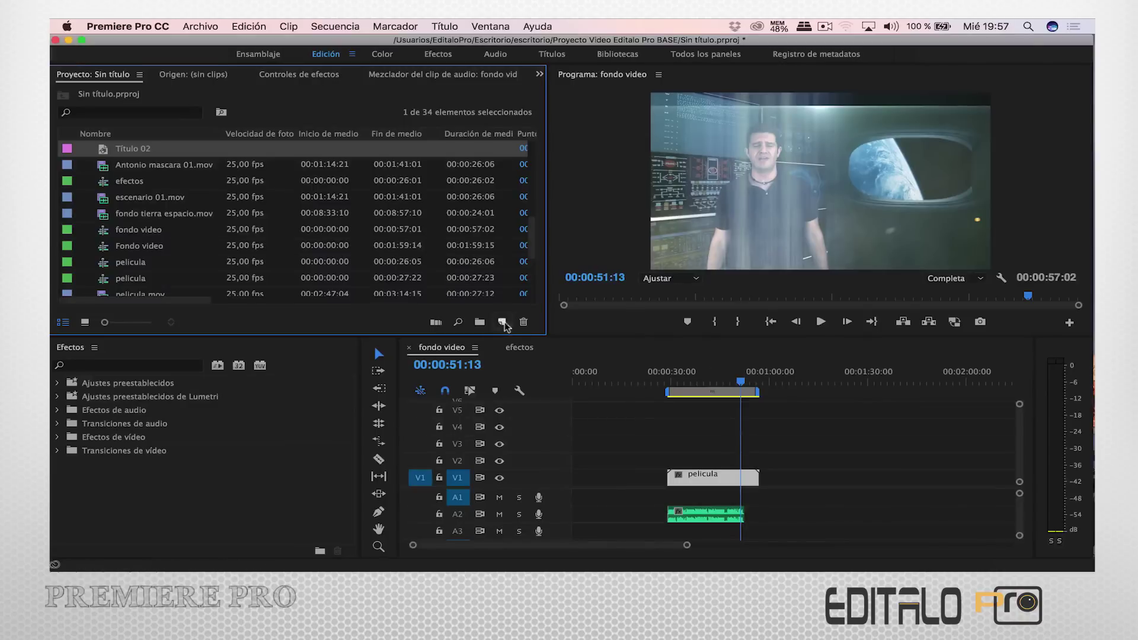
Create rectangle letterbox-bar titles and place Título 03 and Título 04 on V3 and V4.
{"action": "left_click", "coordinate": [502, 321]}
{"action": "left_click", "coordinate": [518, 388]}
{"action": "left_click_drag", "start_coordinate": [381, 207], "coordinate": [479, 210]}
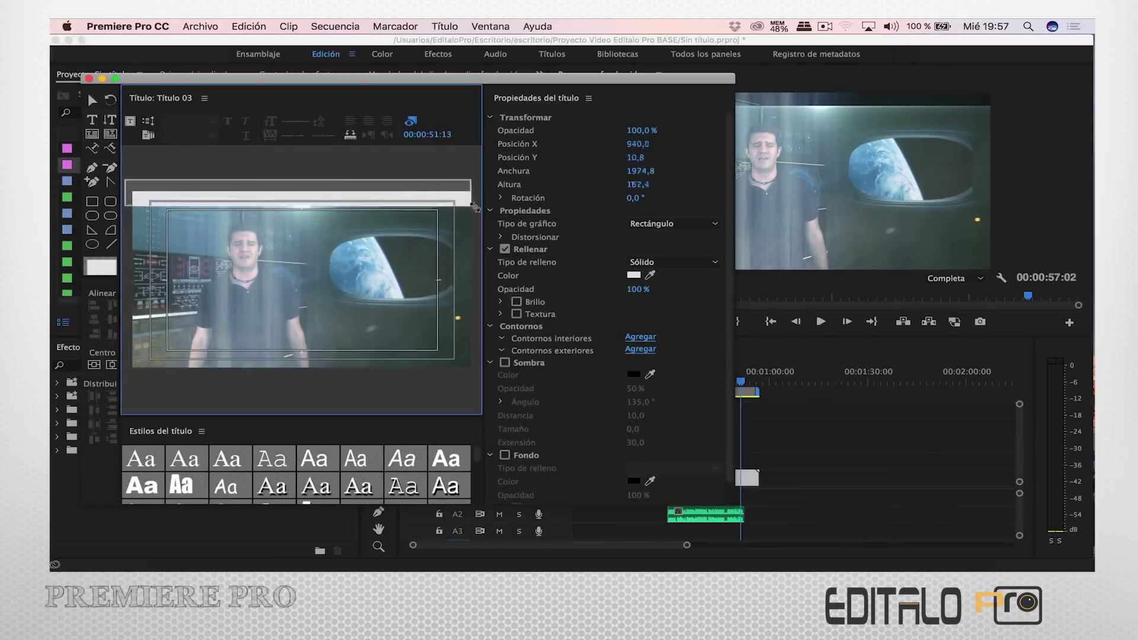
{"action": "left_click", "coordinate": [633, 275]}
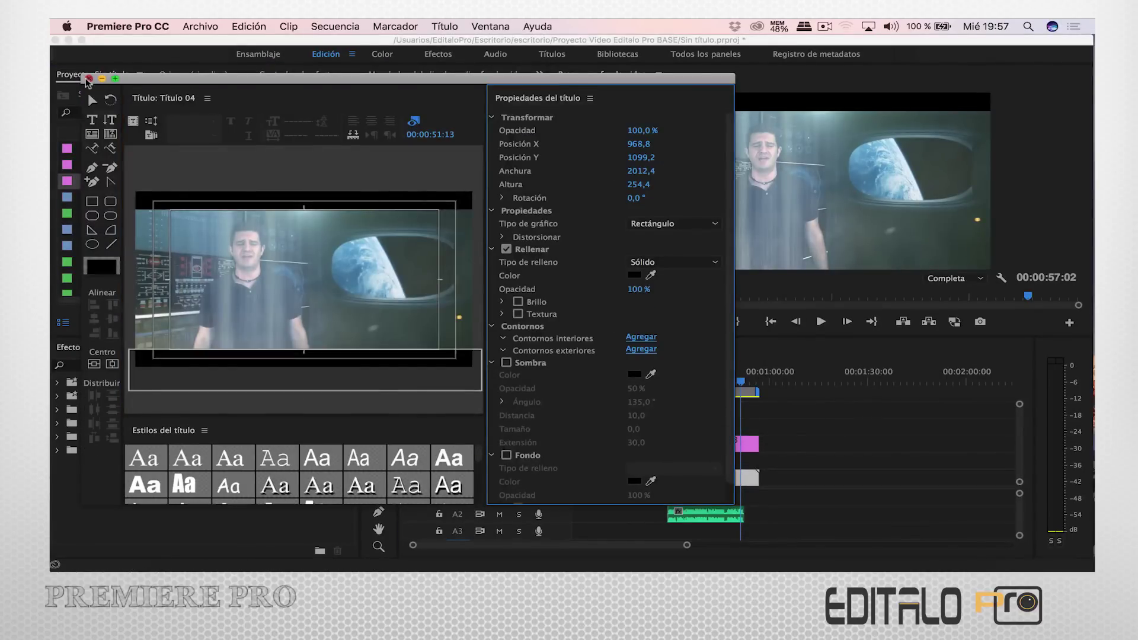
{"action": "left_click", "coordinate": [88, 78]}
{"action": "left_click_drag", "start_coordinate": [104, 184], "coordinate": [716, 424]}
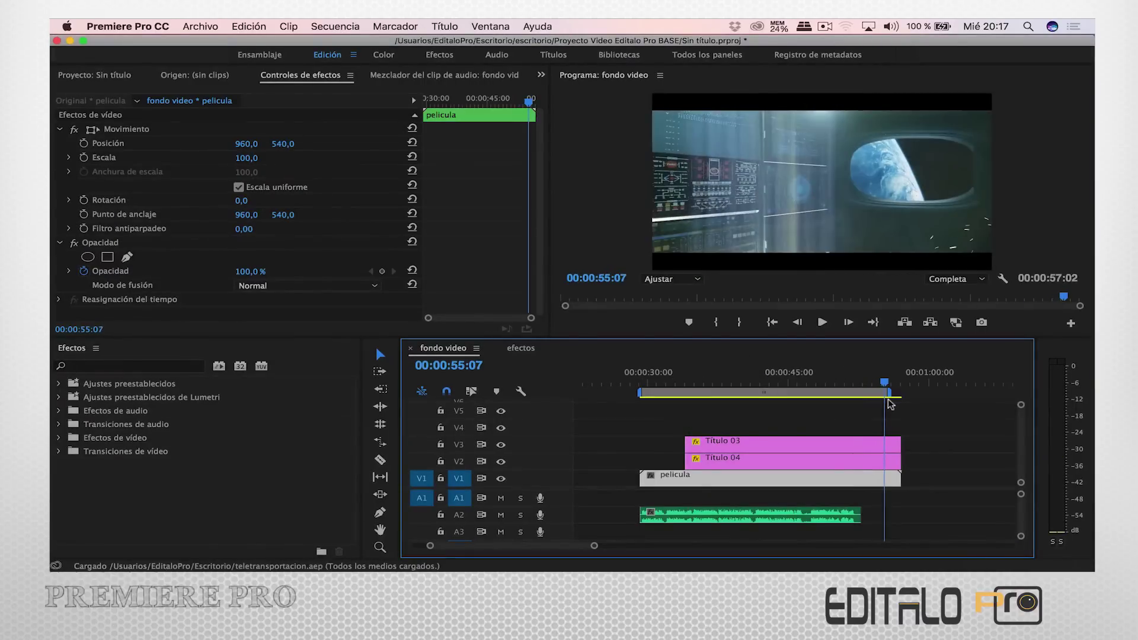
{"action": "mouse_move", "coordinate": [891, 403]}
{"action": "left_mouse_down"}
{"action": "mouse_move", "coordinate": [859, 459]}
{"action": "mouse_move", "coordinate": [830, 440]}
{"action": "left_mouse_up"}
Add explosion.mov to V2 at the end of the sequence and play it back.
{"action": "left_click", "coordinate": [116, 77]}
{"action": "mouse_move", "coordinate": [155, 181]}
{"action": "left_mouse_down"}
{"action": "mouse_move", "coordinate": [857, 516]}
{"action": "mouse_move", "coordinate": [887, 516]}
{"action": "left_mouse_up"}
{"action": "left_click_drag", "start_coordinate": [872, 382], "coordinate": [882, 386]}
{"action": "key", "text": "space"}
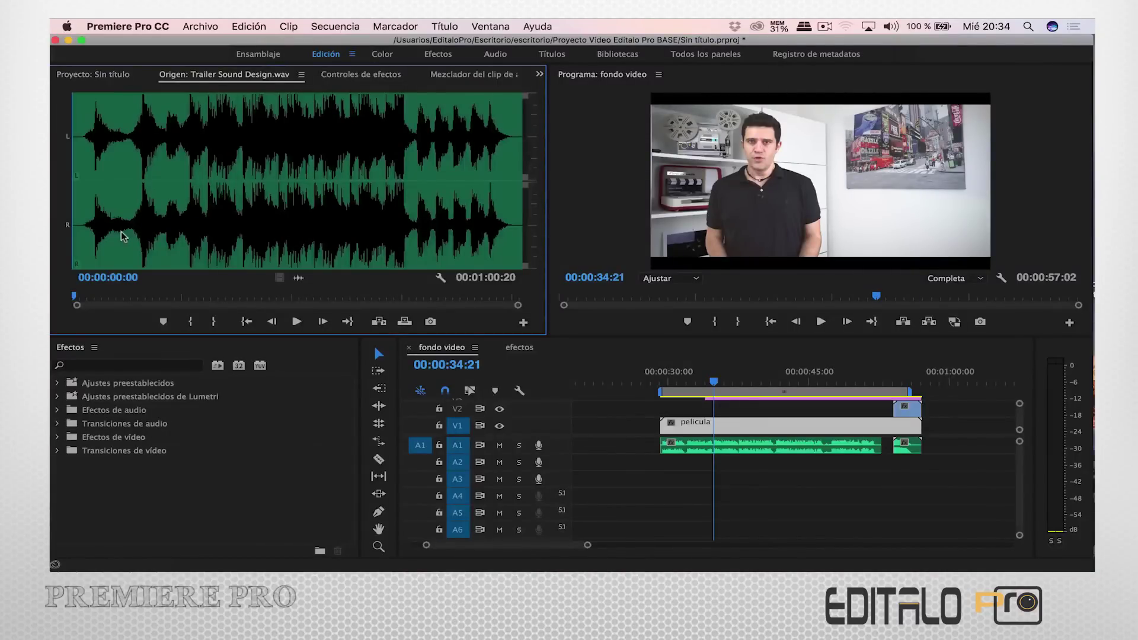
Lay Trailer Sound Design.wav from an In point at 14:15 onto A2 and razor-cut its end.
{"action": "left_click", "coordinate": [180, 237]}
{"action": "key", "text": "i"}
{"action": "left_click_drag", "start_coordinate": [593, 396], "coordinate": [717, 463]}
{"action": "left_click", "coordinate": [903, 382]}
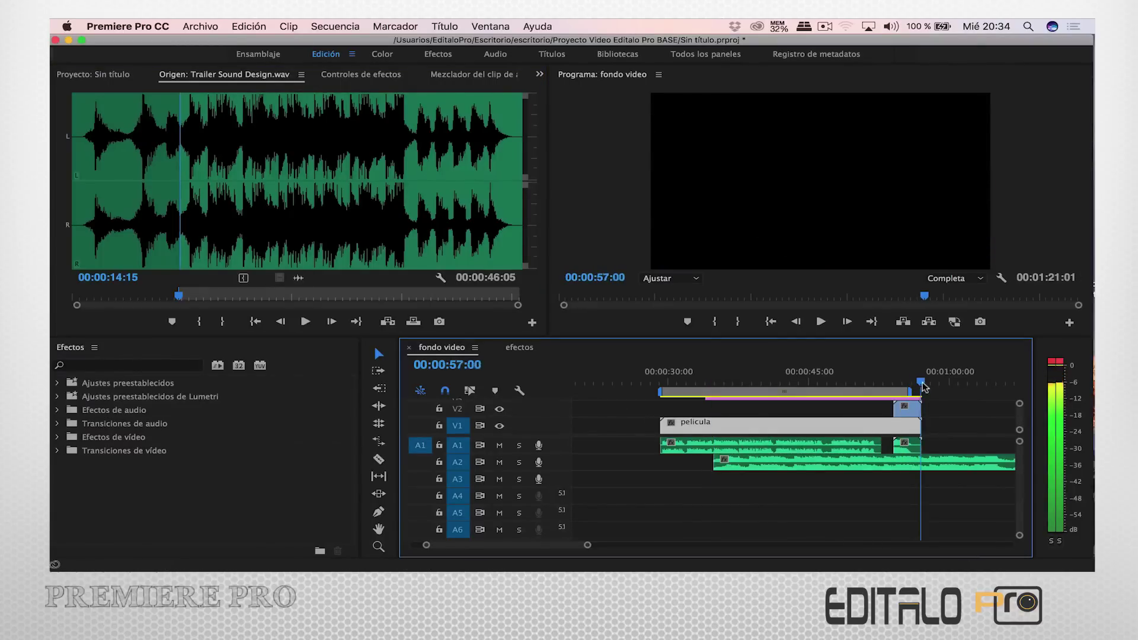
{"action": "left_click", "coordinate": [378, 460]}
{"action": "left_click", "coordinate": [923, 459]}
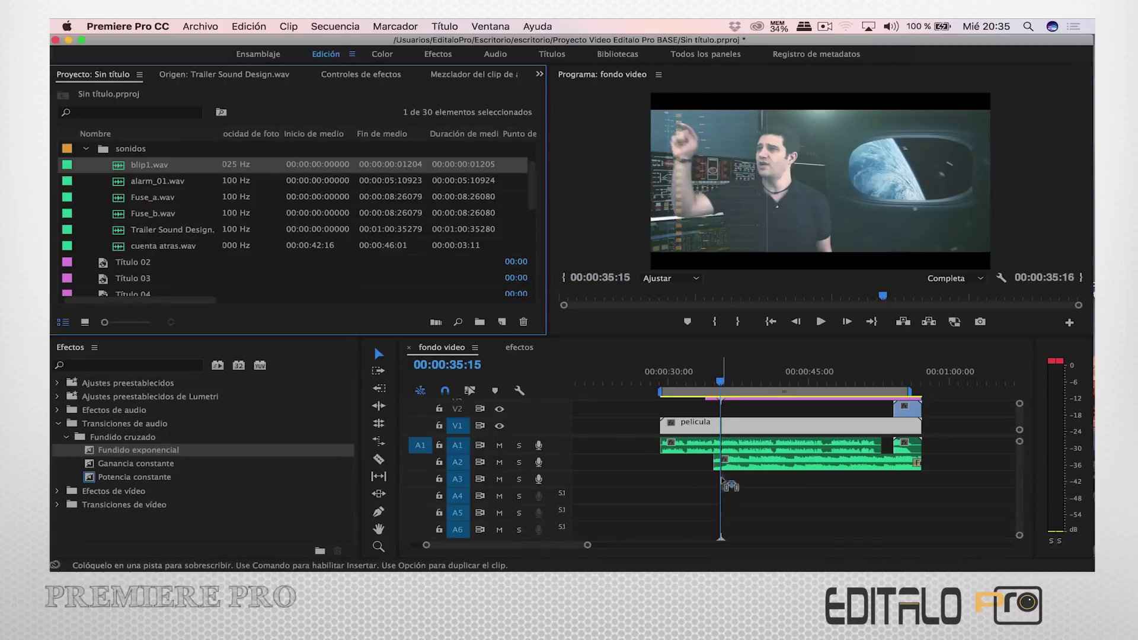
{"action": "key", "text": "="}
{"action": "key", "text": "space"}
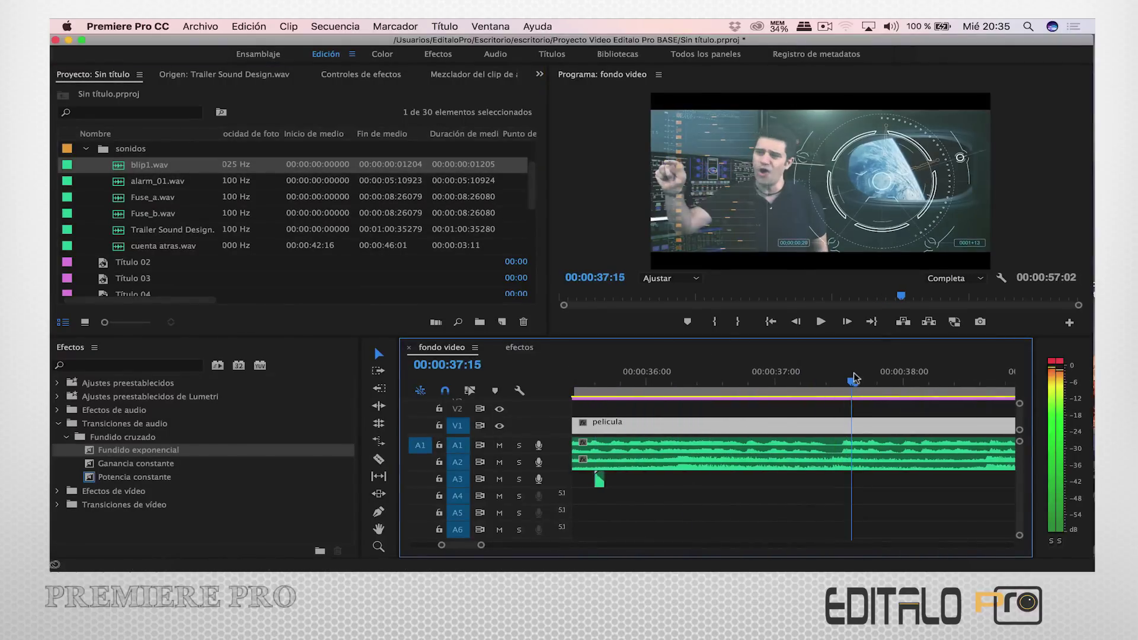
Trim the Fuse_b sound on A5 to end at 53:22 and set its level to -6,3 dB.
{"action": "left_click", "coordinate": [428, 258]}
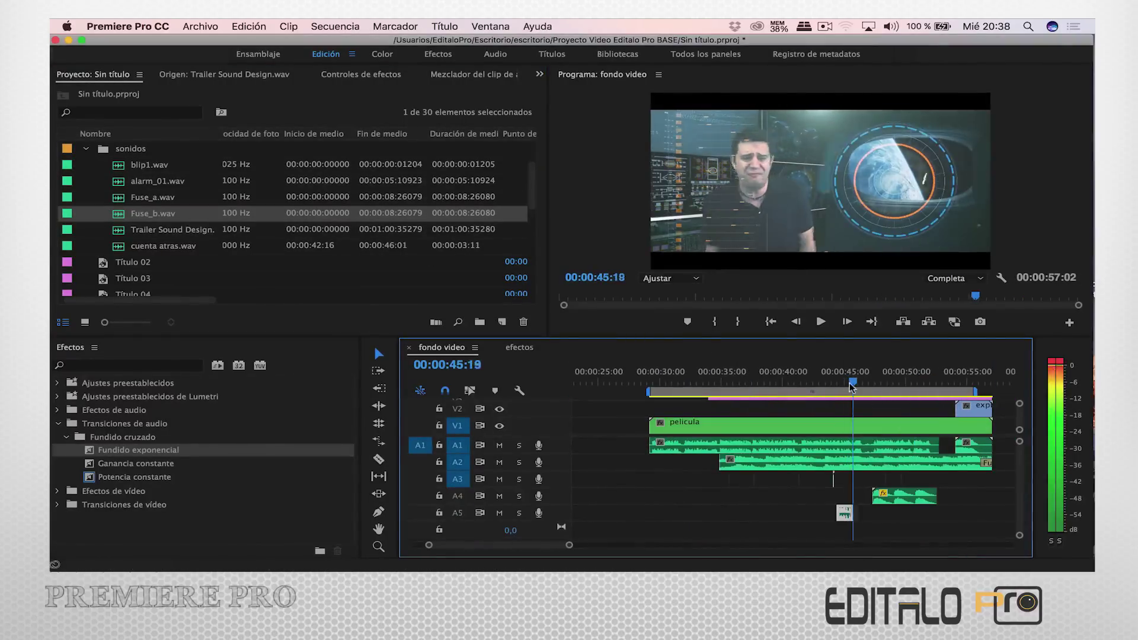
{"action": "left_click", "coordinate": [952, 383]}
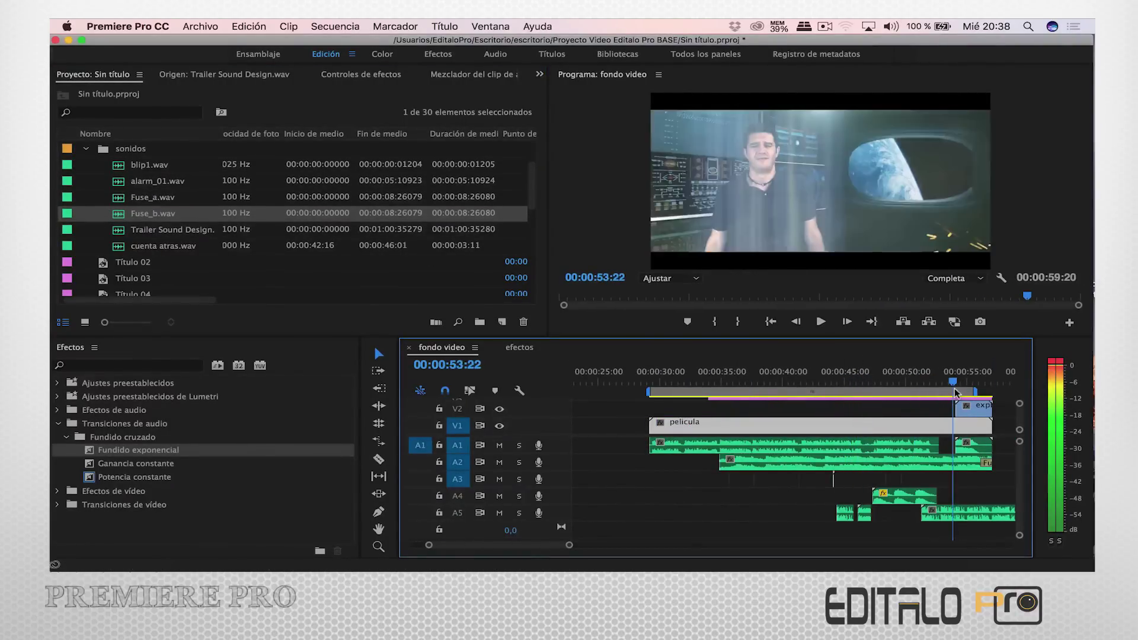
{"action": "left_click_drag", "start_coordinate": [1010, 520], "coordinate": [952, 514]}
{"action": "left_click", "coordinate": [936, 513]}
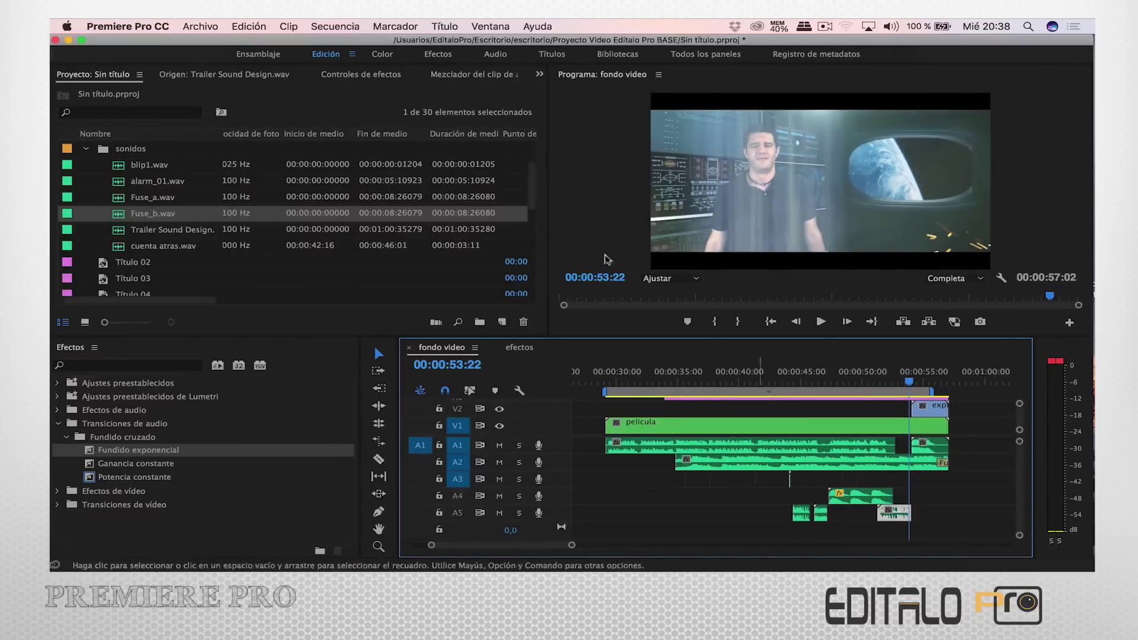
{"action": "left_click", "coordinate": [361, 74]}
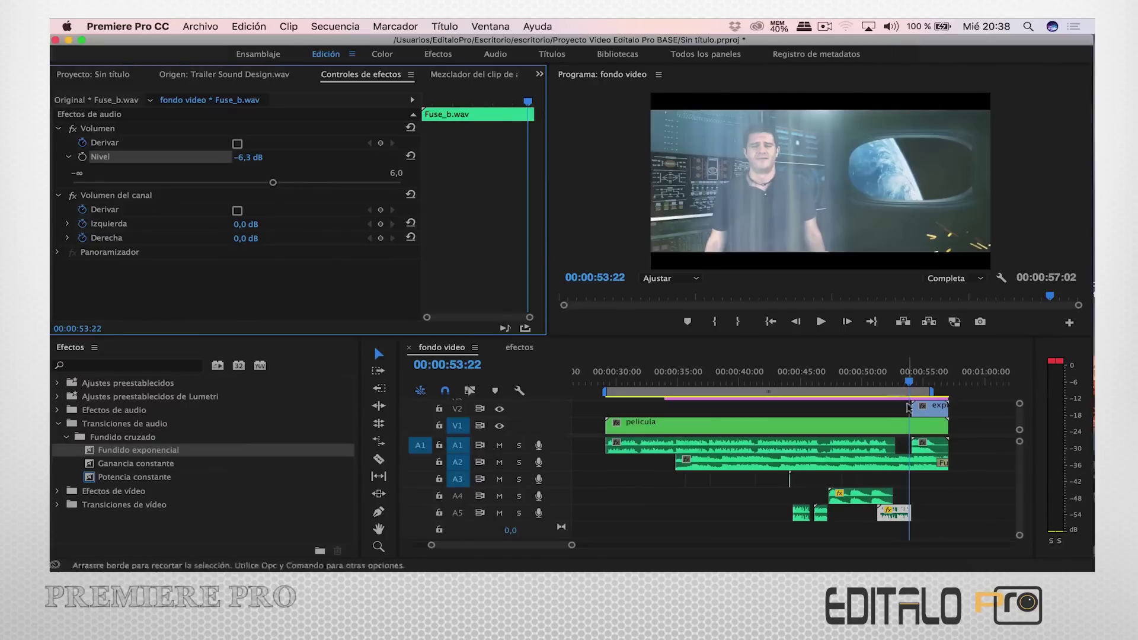
{"action": "left_click", "coordinate": [819, 382]}
{"action": "left_click", "coordinate": [820, 513]}
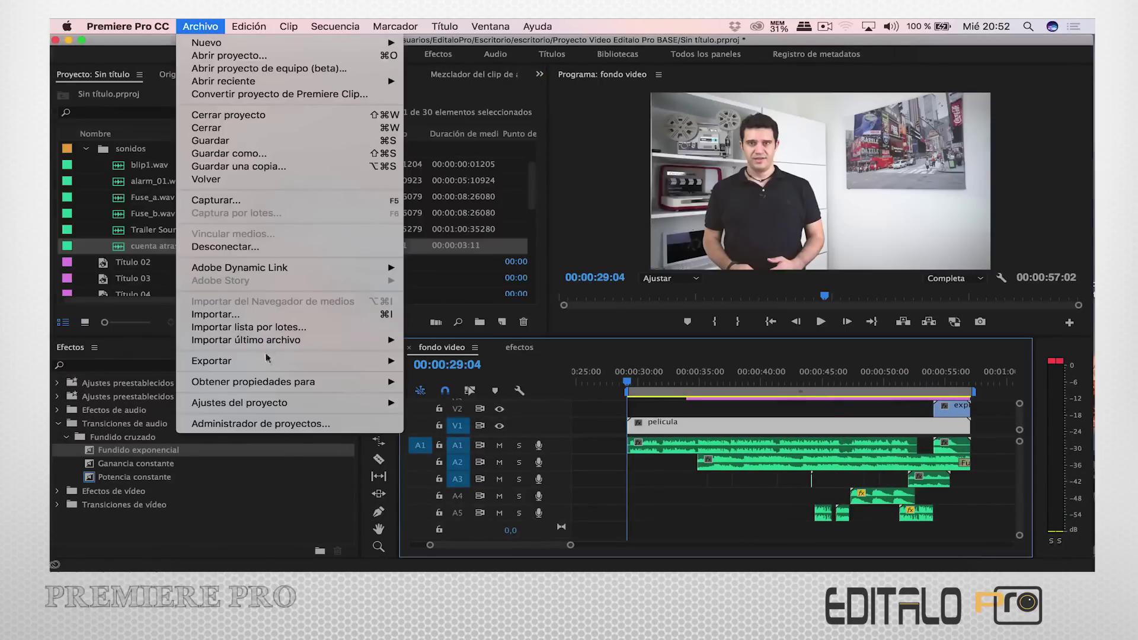
Choose the H.264 YouTube HD 1080p export preset and set bitrate encoding to VBR, 2 pass.
{"action": "mouse_move", "coordinate": [268, 360]}
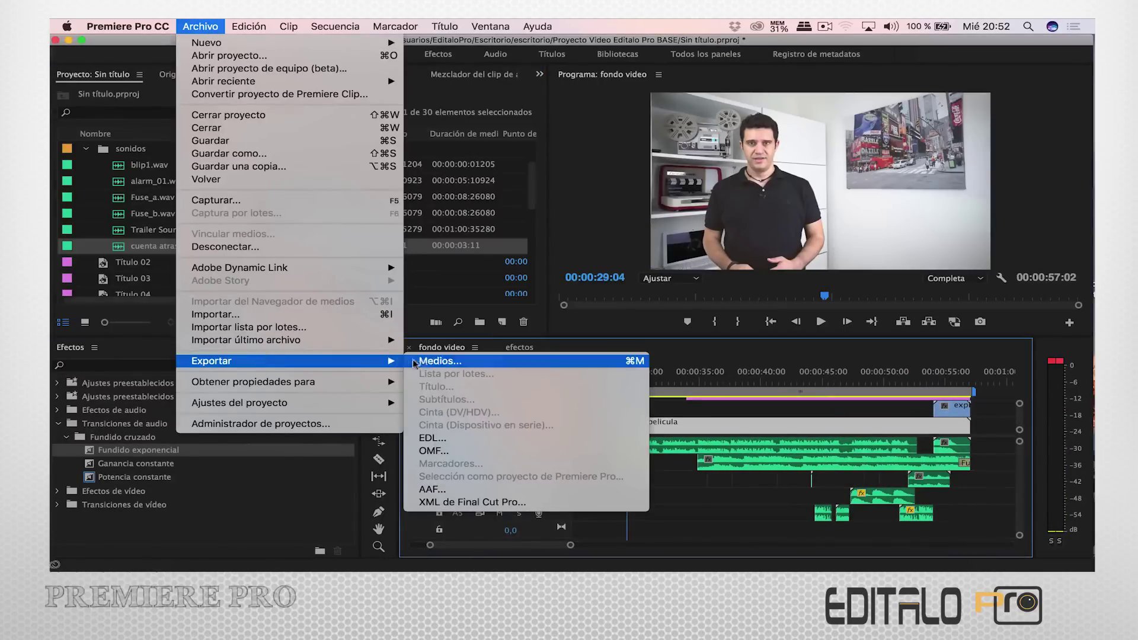
{"action": "left_click", "coordinate": [441, 361]}
{"action": "left_click", "coordinate": [836, 121]}
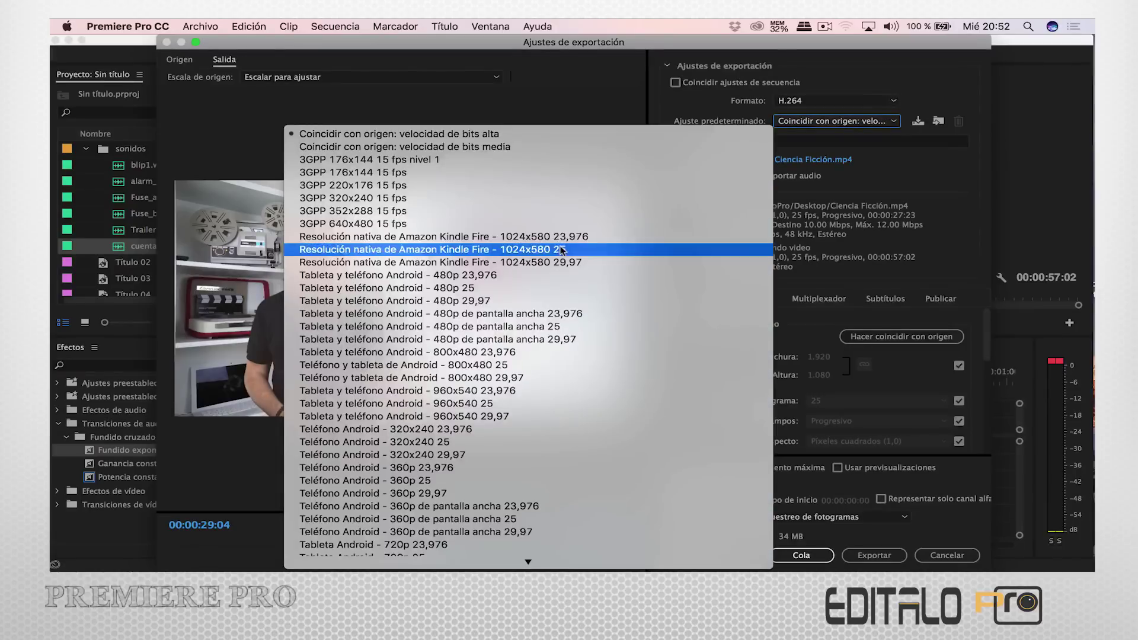
{"action": "left_click", "coordinate": [372, 552]}
{"action": "scroll", "coordinate": [981, 408], "scroll_direction": "down", "scroll_amount": 5}
{"action": "scroll", "coordinate": [980, 408], "scroll_direction": "up", "scroll_amount": 1}
{"action": "left_click", "coordinate": [965, 336]}
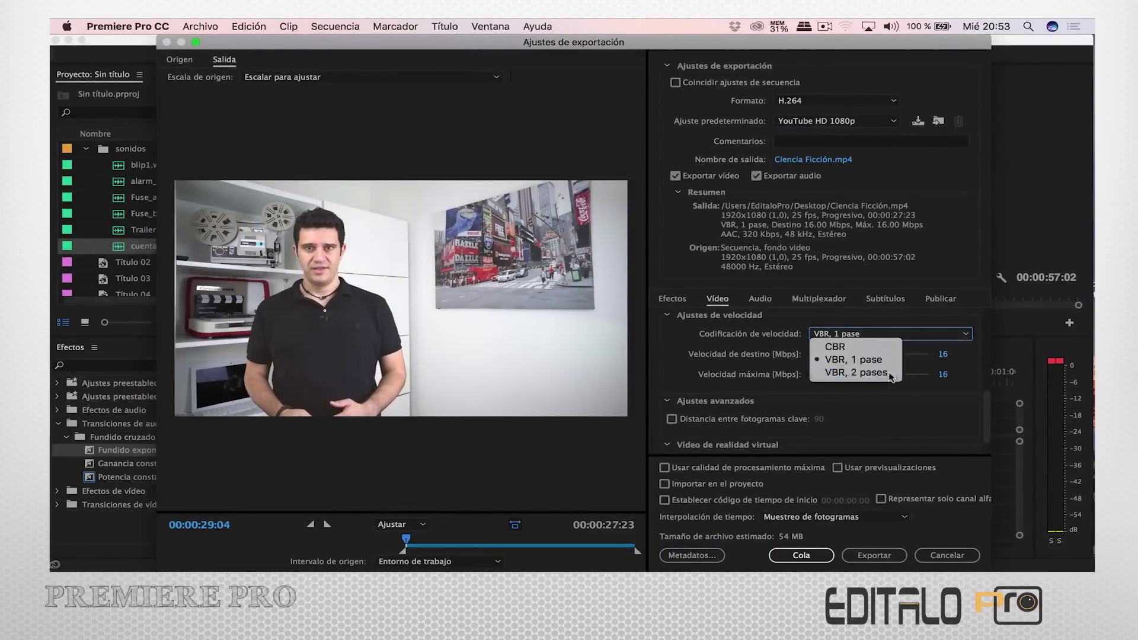
{"action": "left_click", "coordinate": [856, 373]}
{"action": "scroll", "coordinate": [889, 374], "scroll_direction": "down", "scroll_amount": 2}
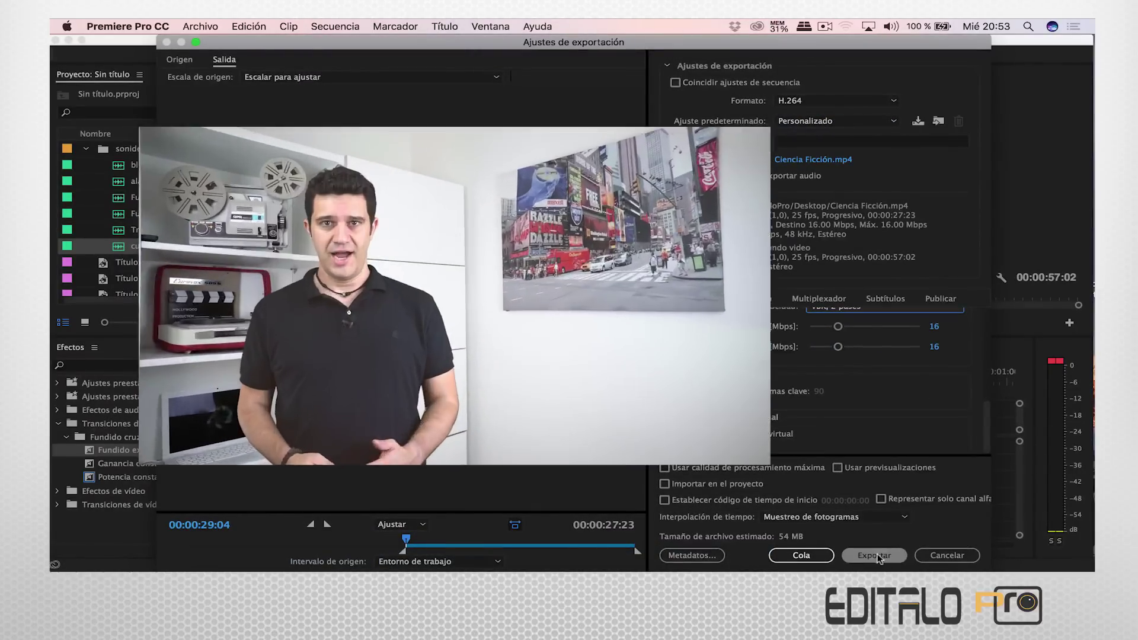